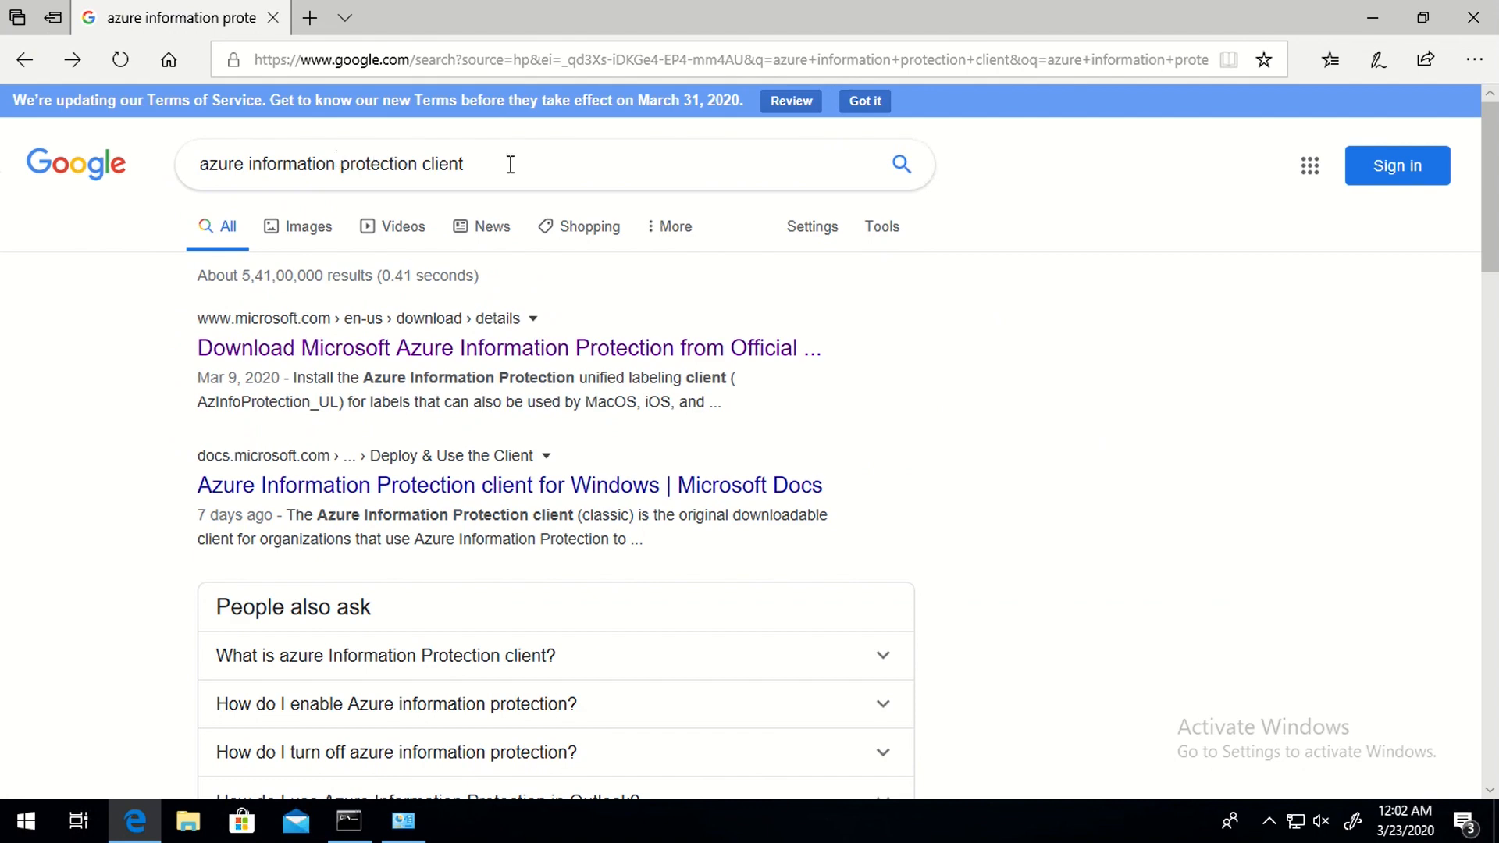
- Pick AzInfoProtection.exe (112.2 MB) on the Microsoft Download Center and show the Downloads folder
left_click(286, 358)
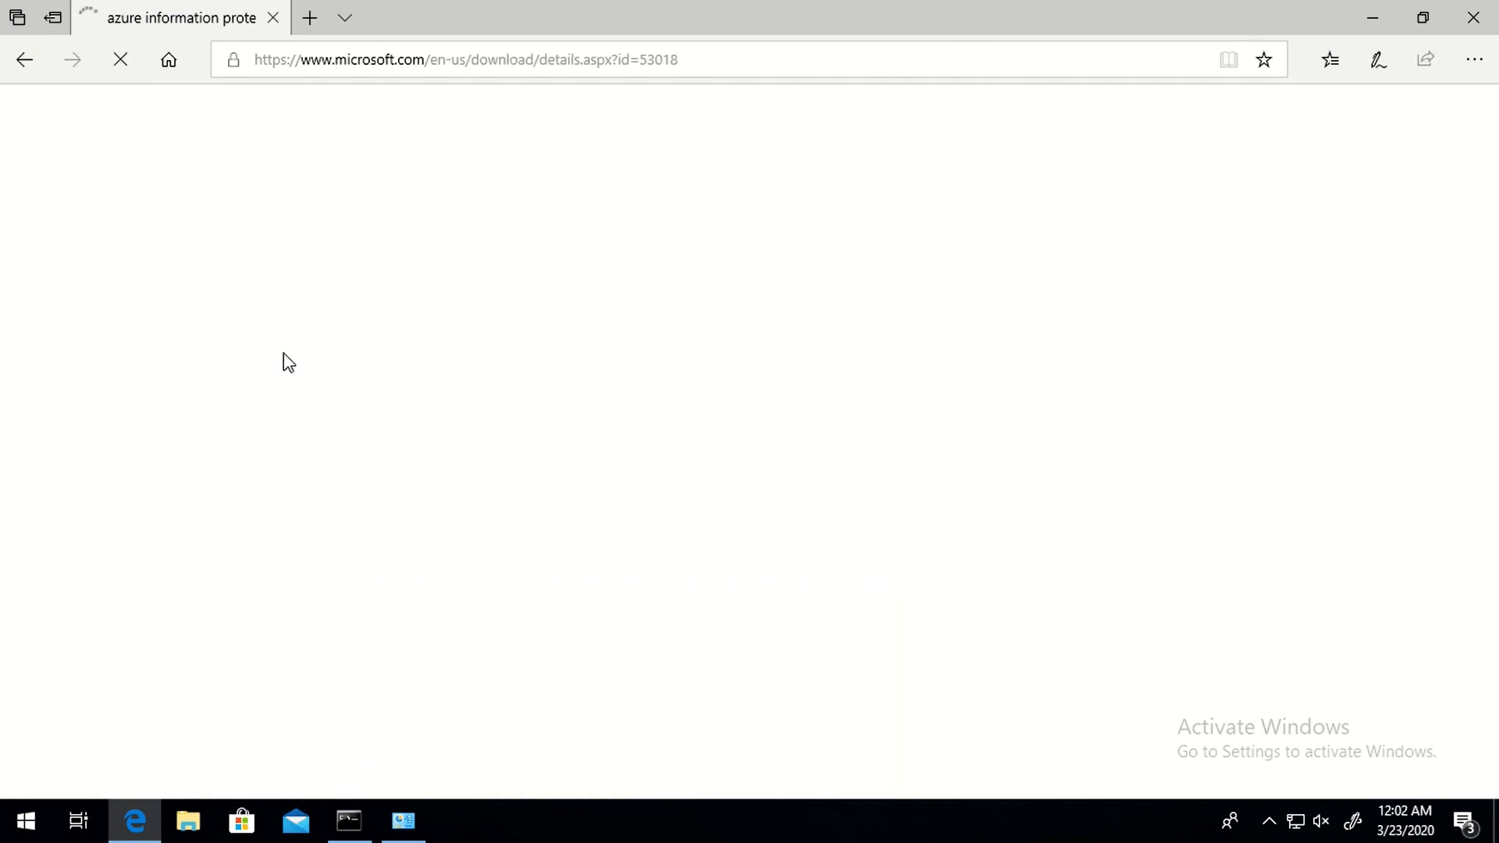
scroll(738, 406, "down", 2)
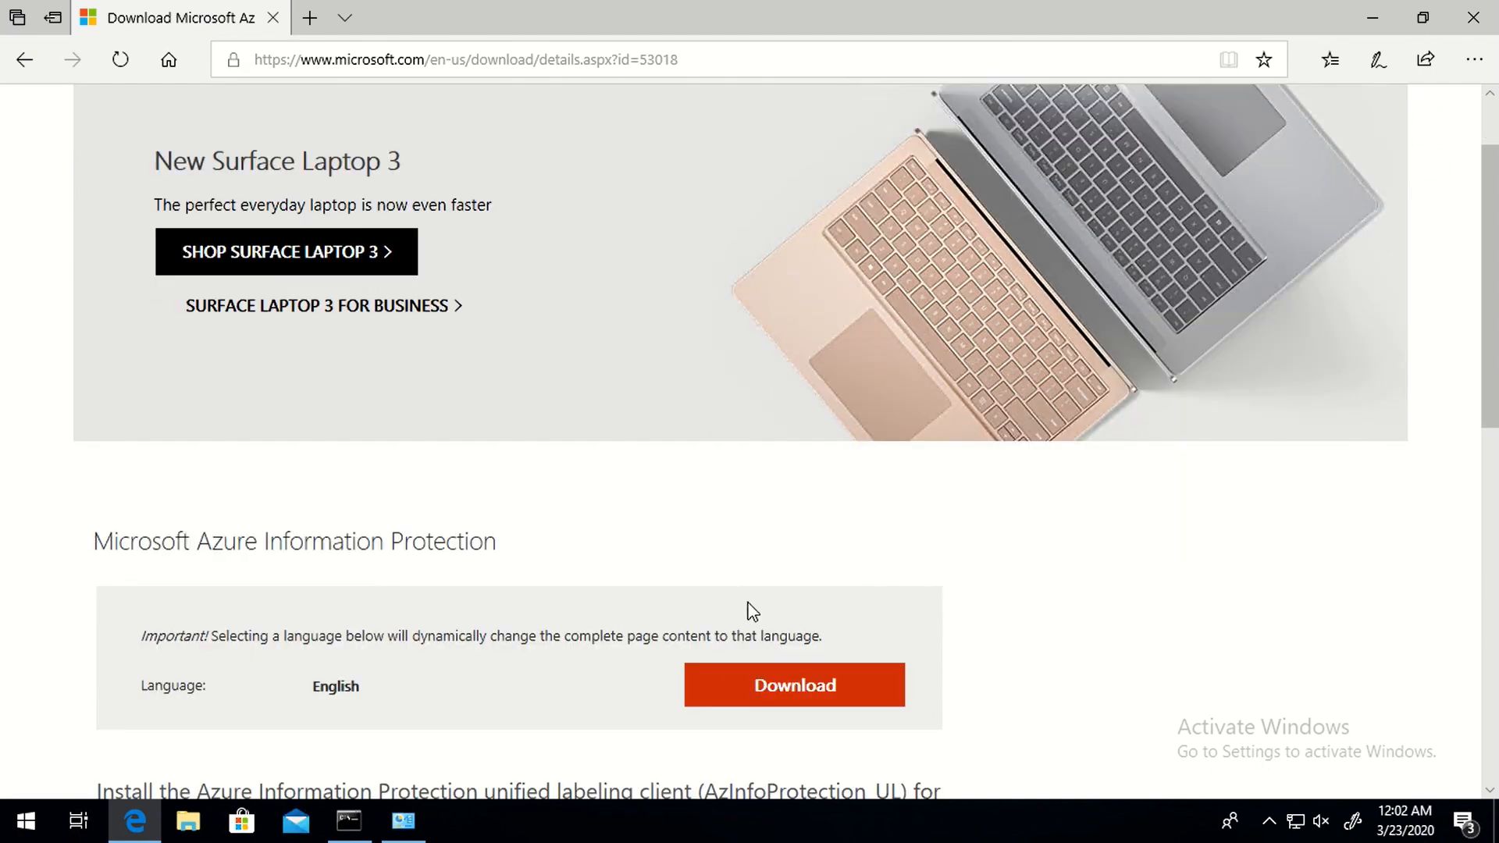
left_click(808, 686)
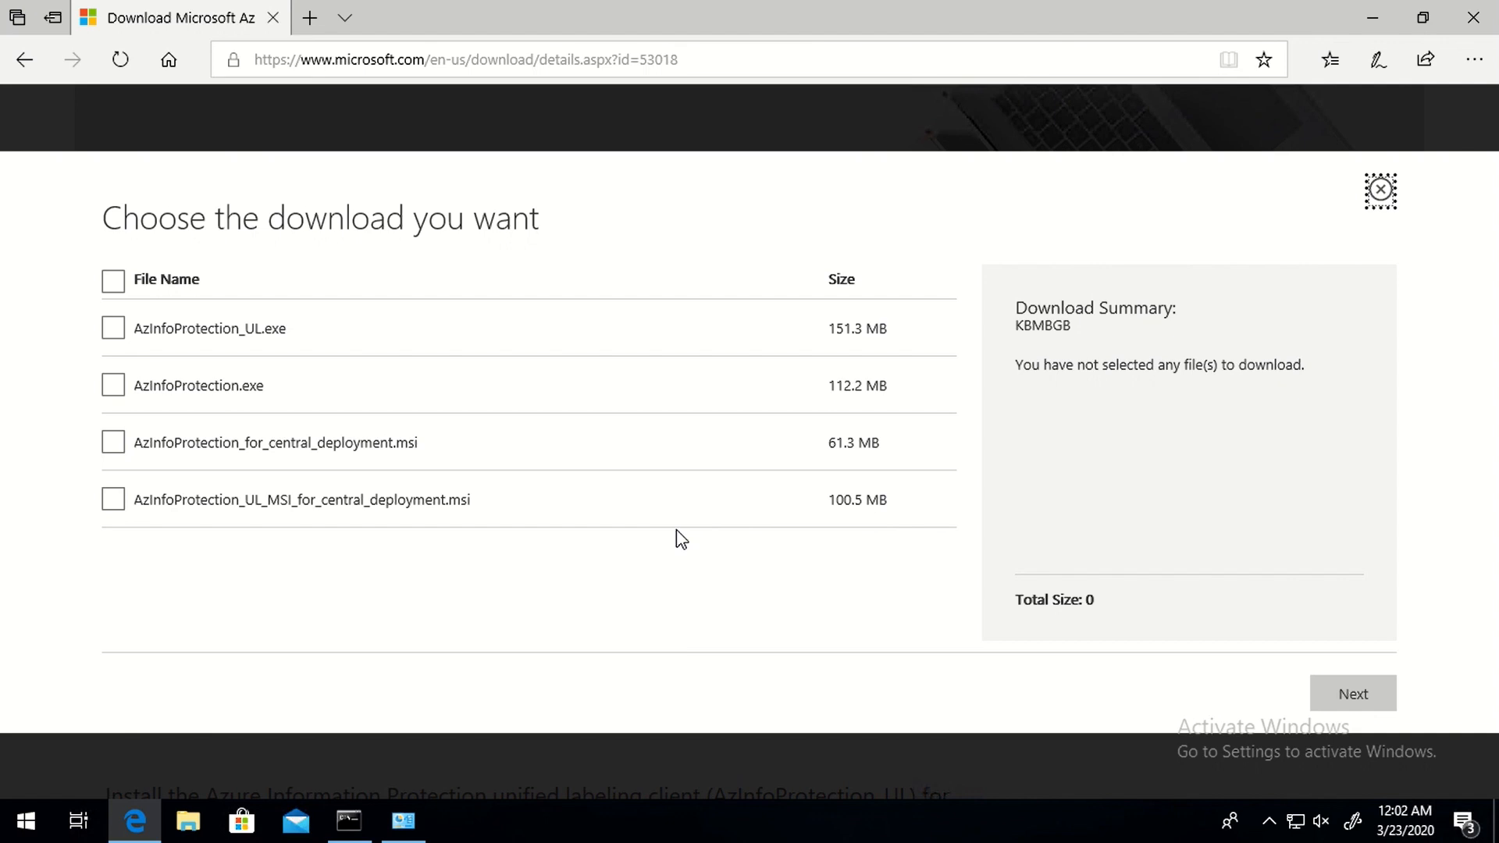
left_click(118, 390)
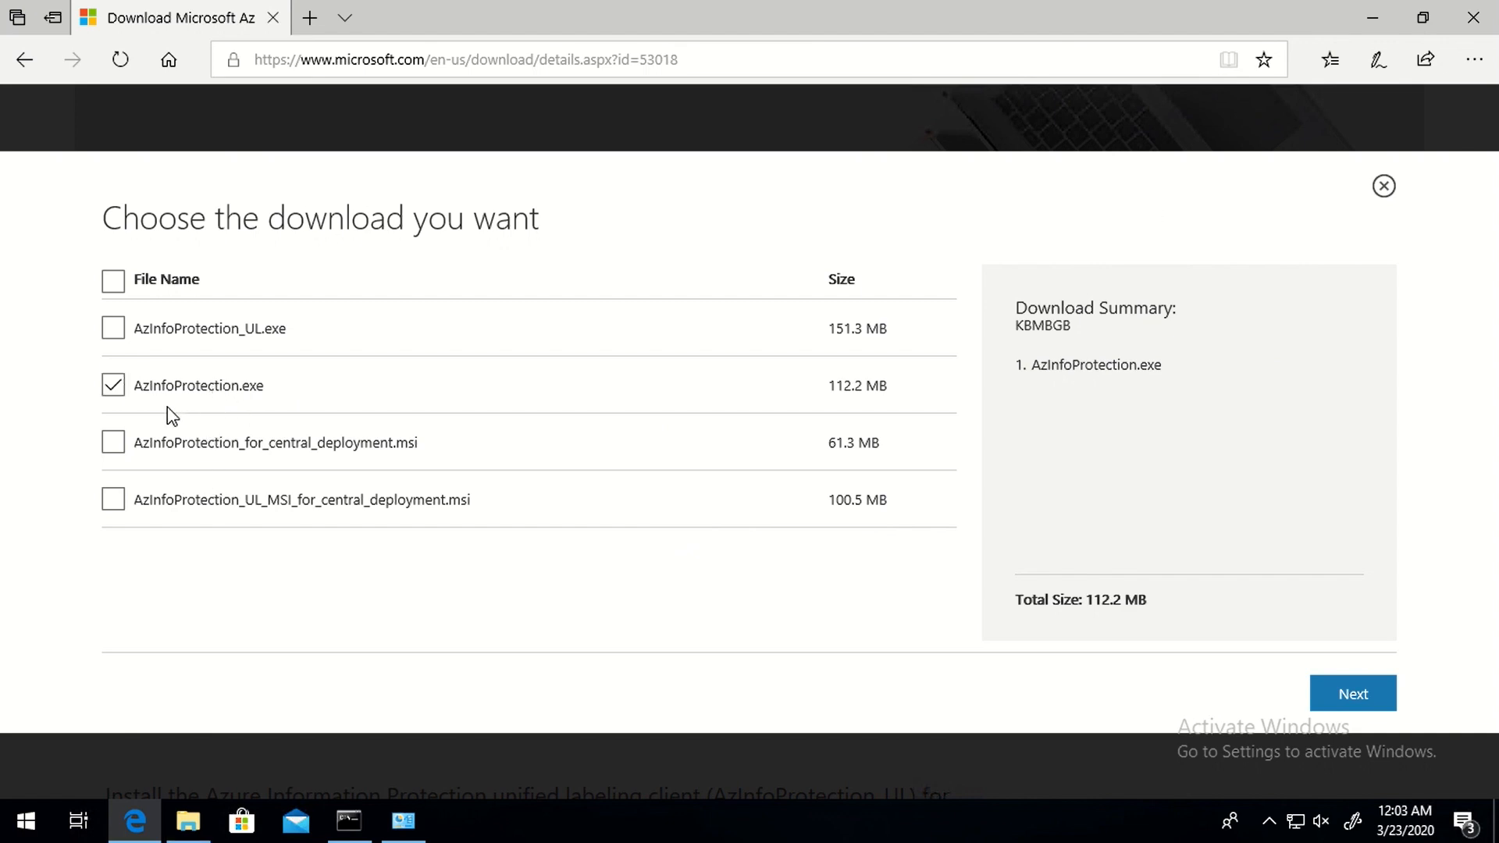
left_click(187, 820)
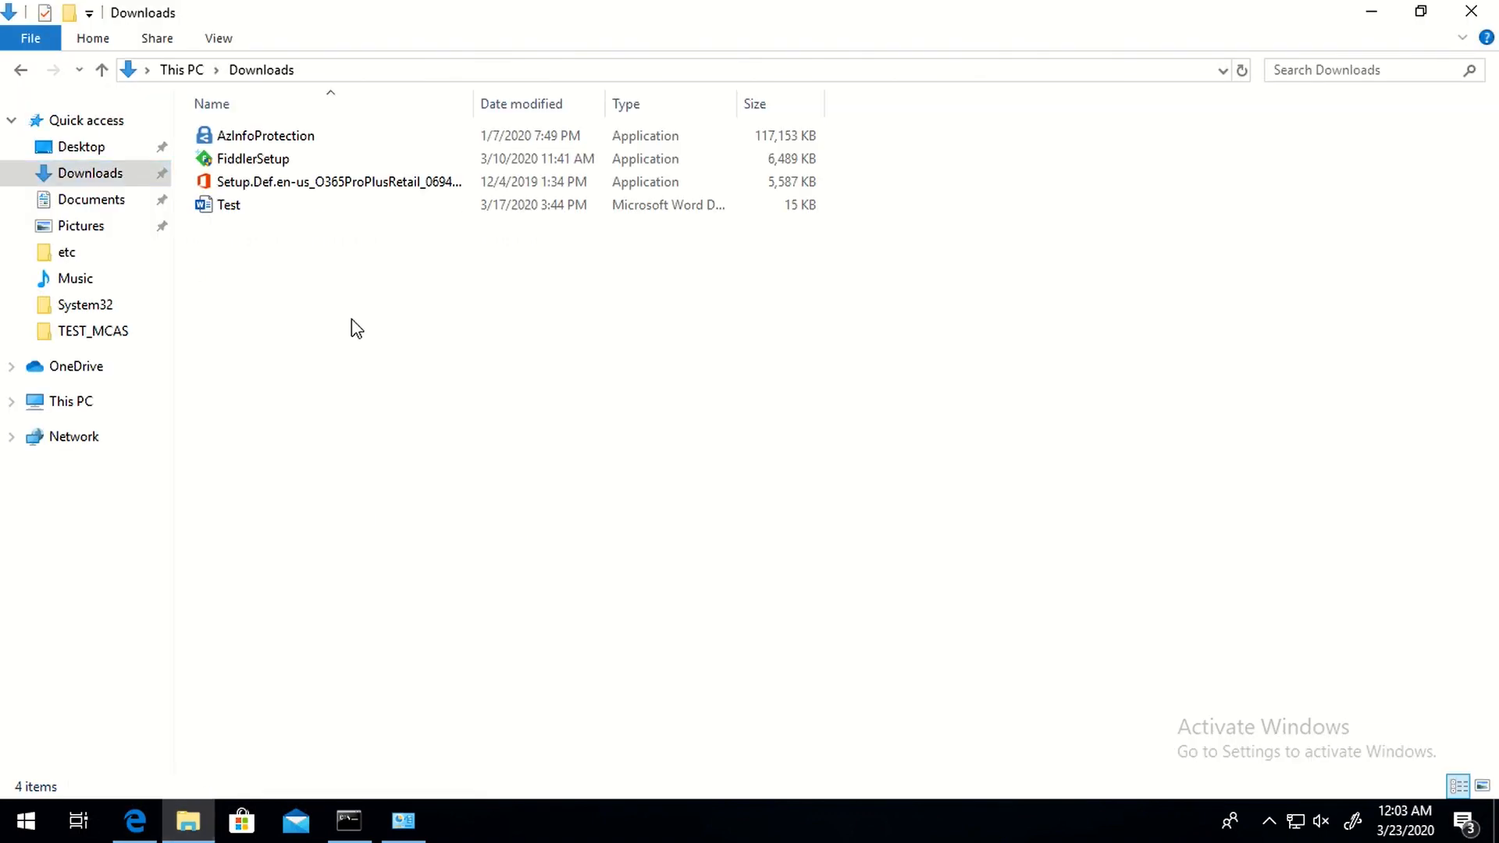
- Run the AzInfoProtection installer, accepting the terms and the UAC prompt, and close it when finished
double_click(253, 139)
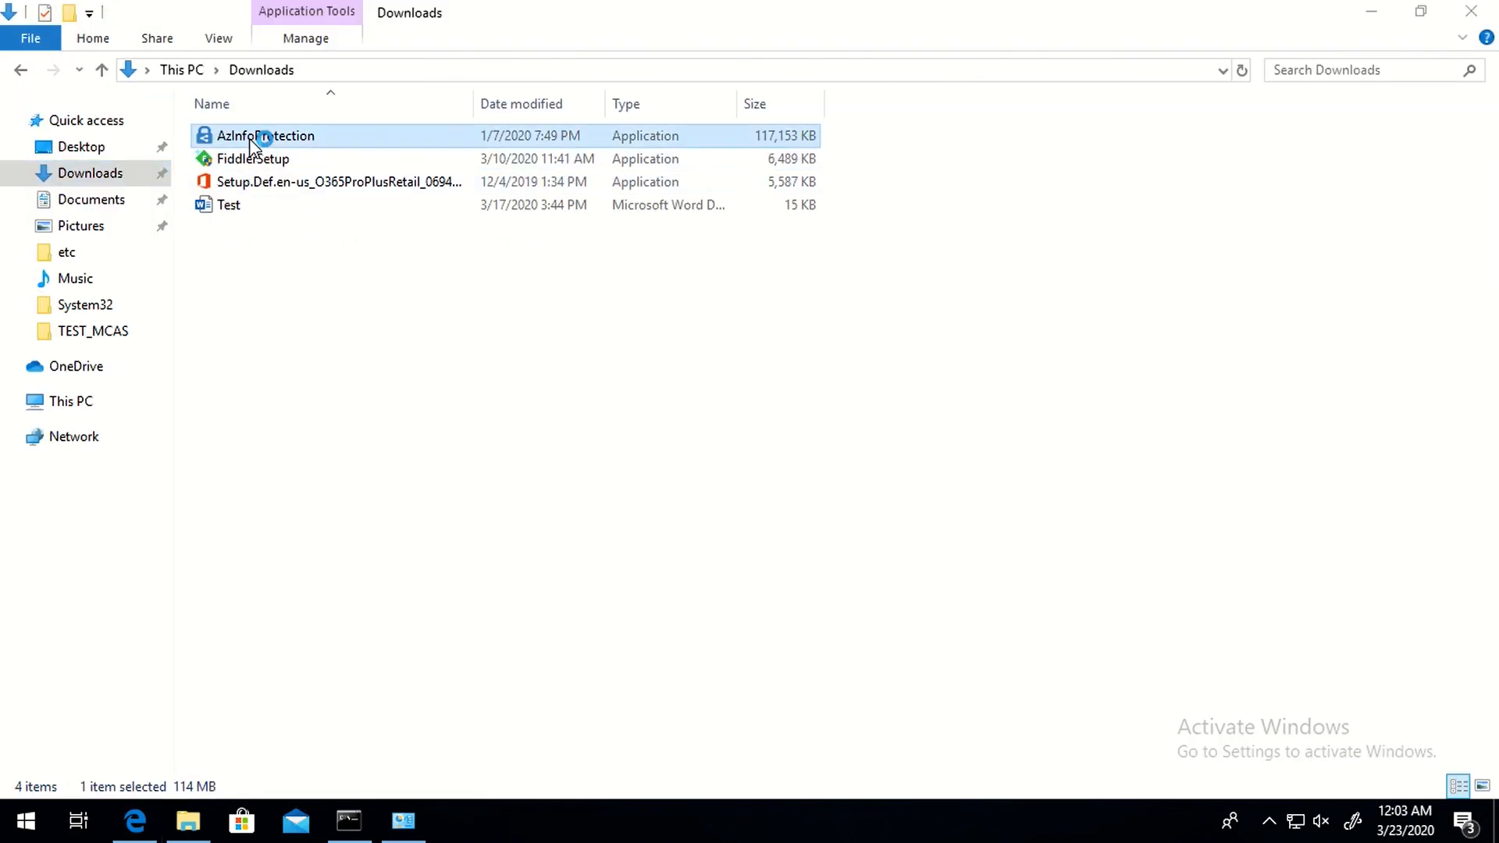
left_click(882, 581)
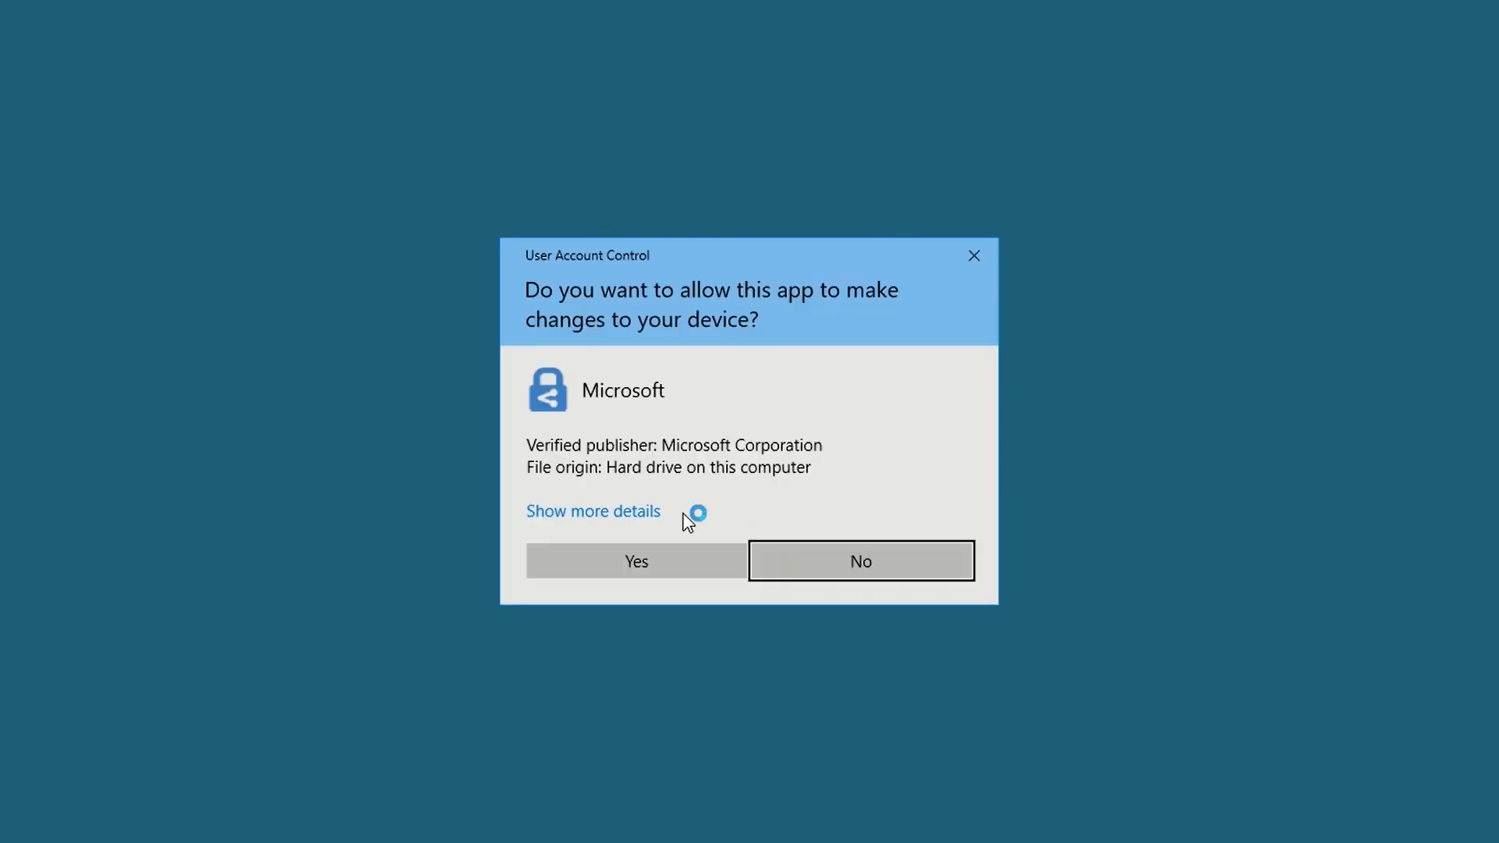
left_click(590, 568)
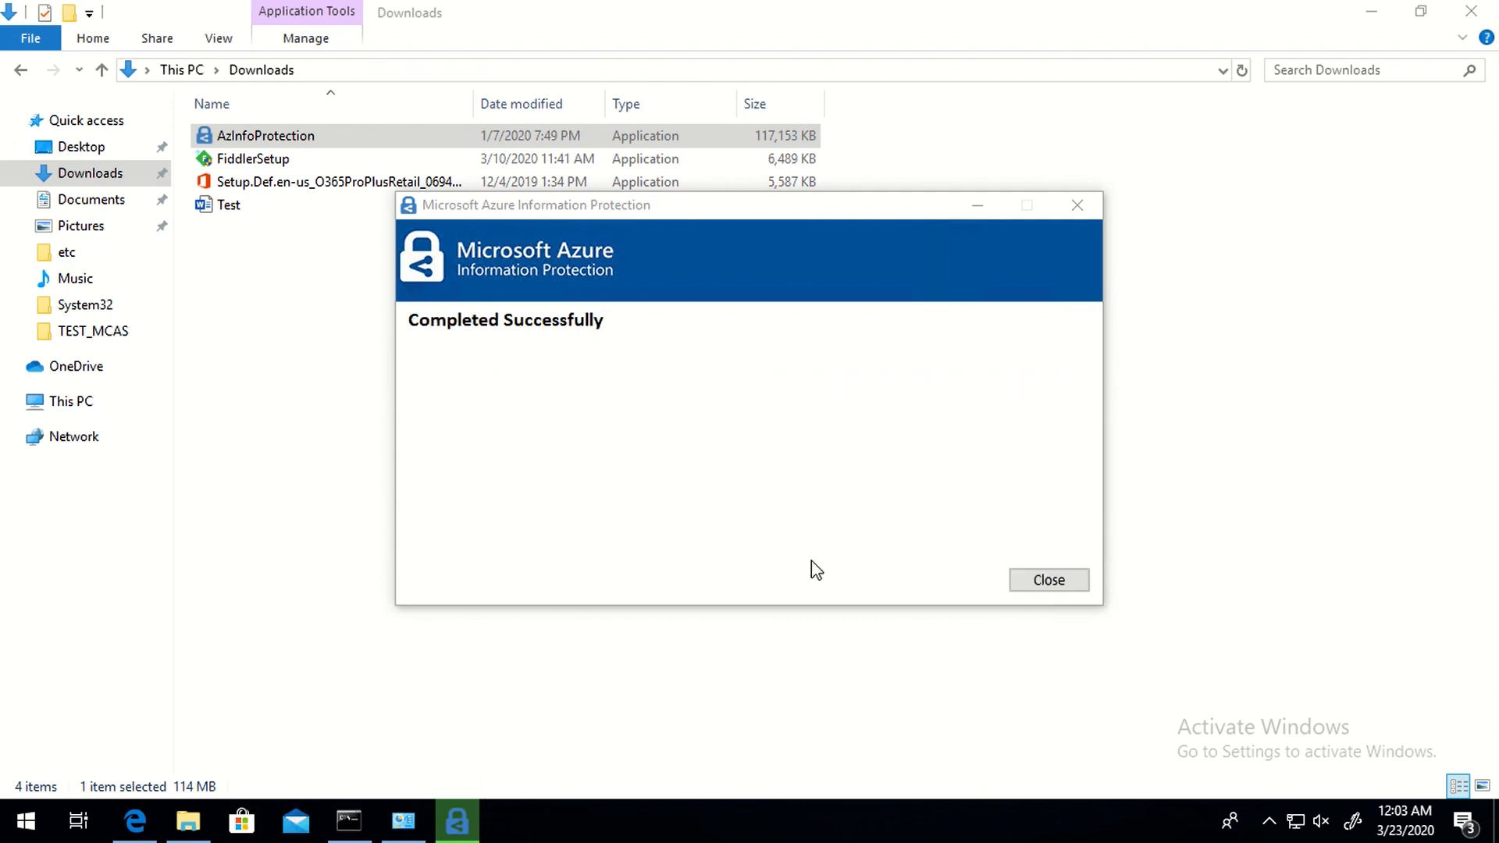
left_click(1031, 580)
left_click(558, 553)
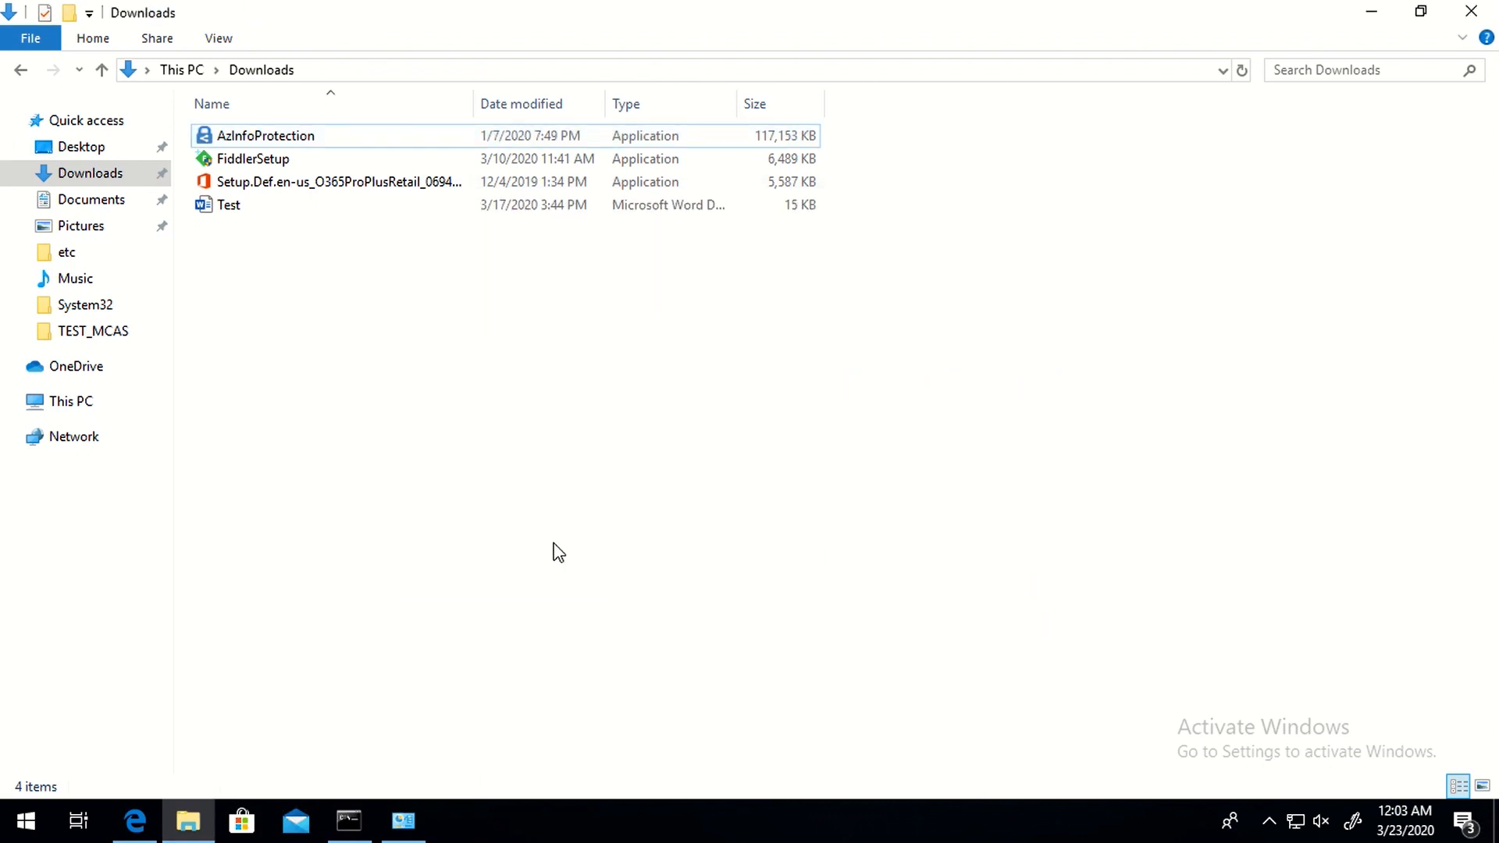
- Launch Outlook with the outlook command in the Run box
key("super+r")
type("outlook")
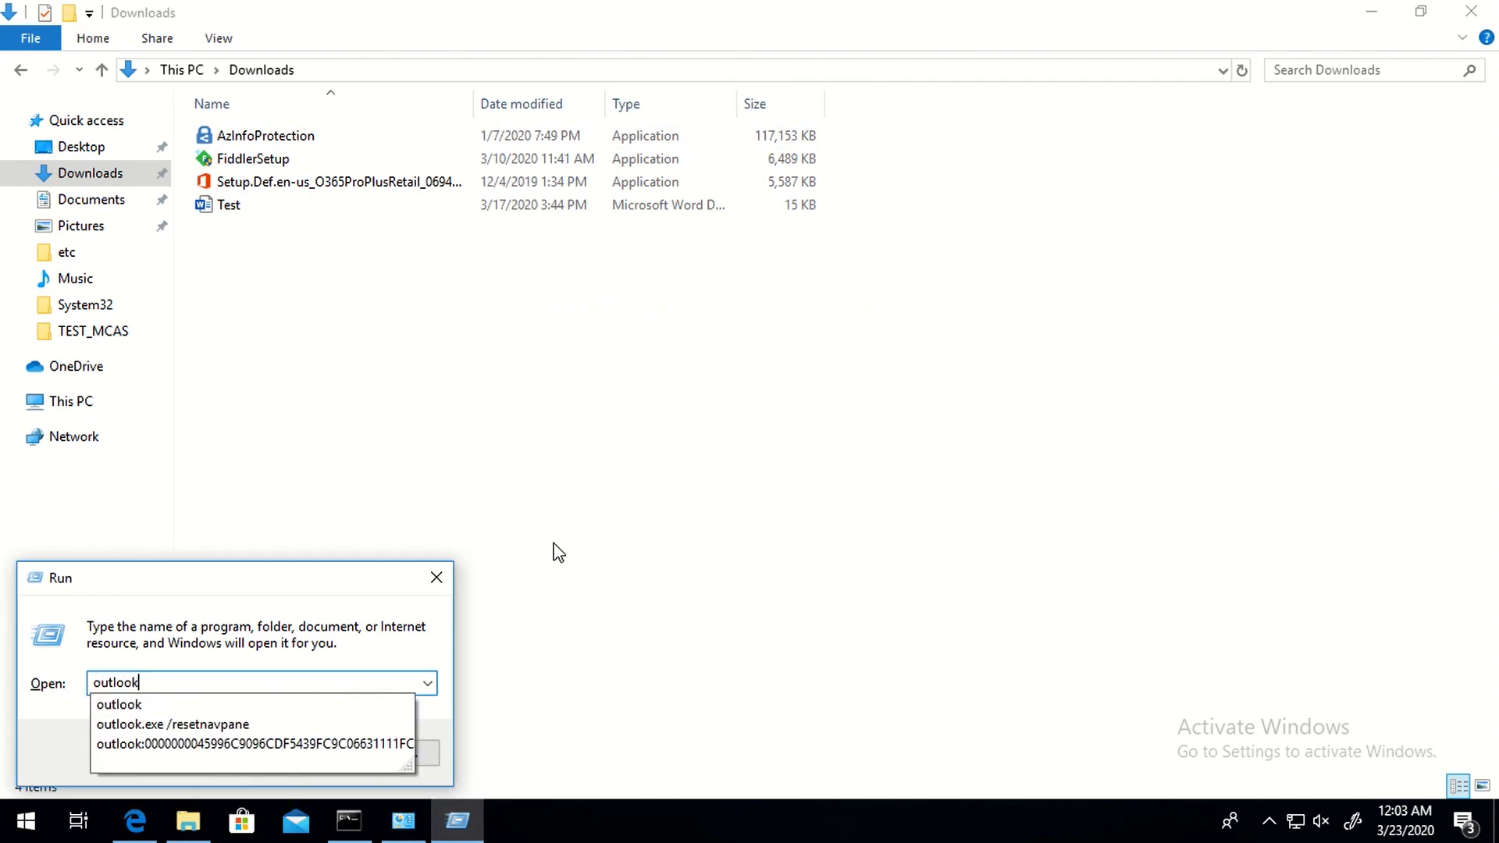
key("Return")
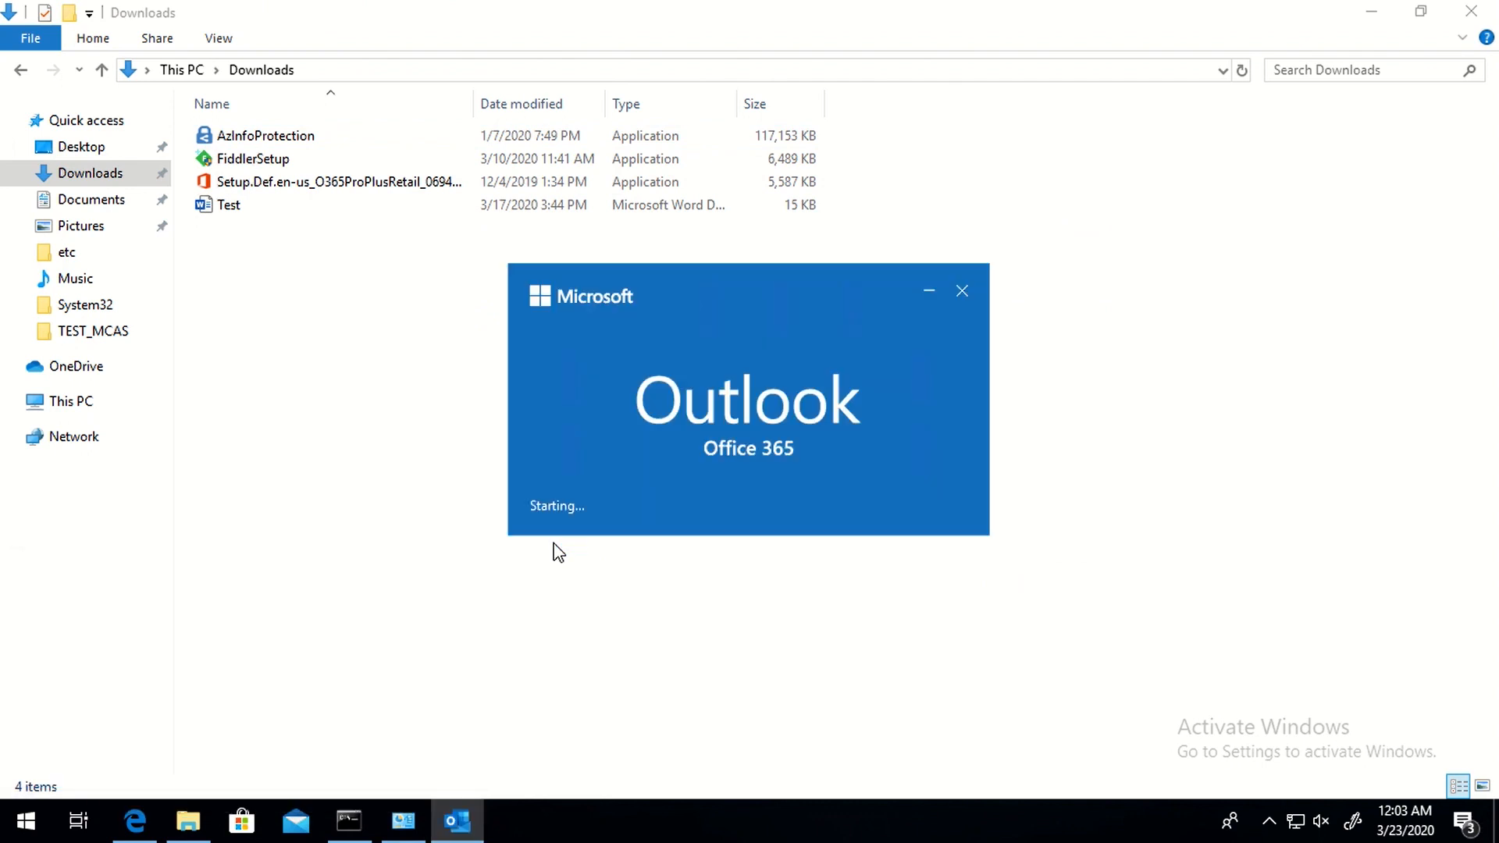
- Start Word from the Run box and create a blank document labelled Public
key("super+r")
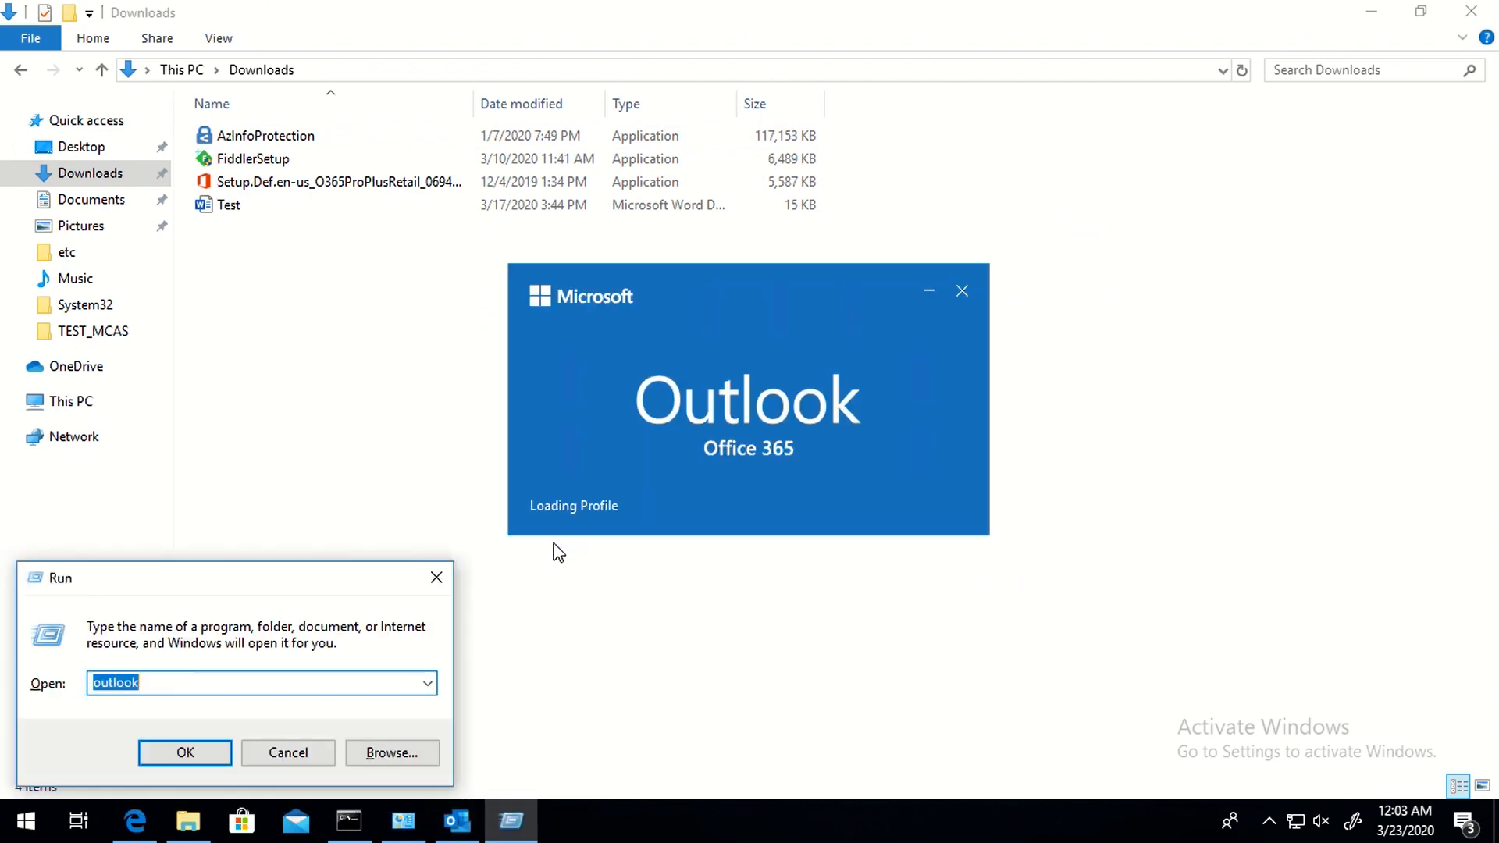
type("winoword")
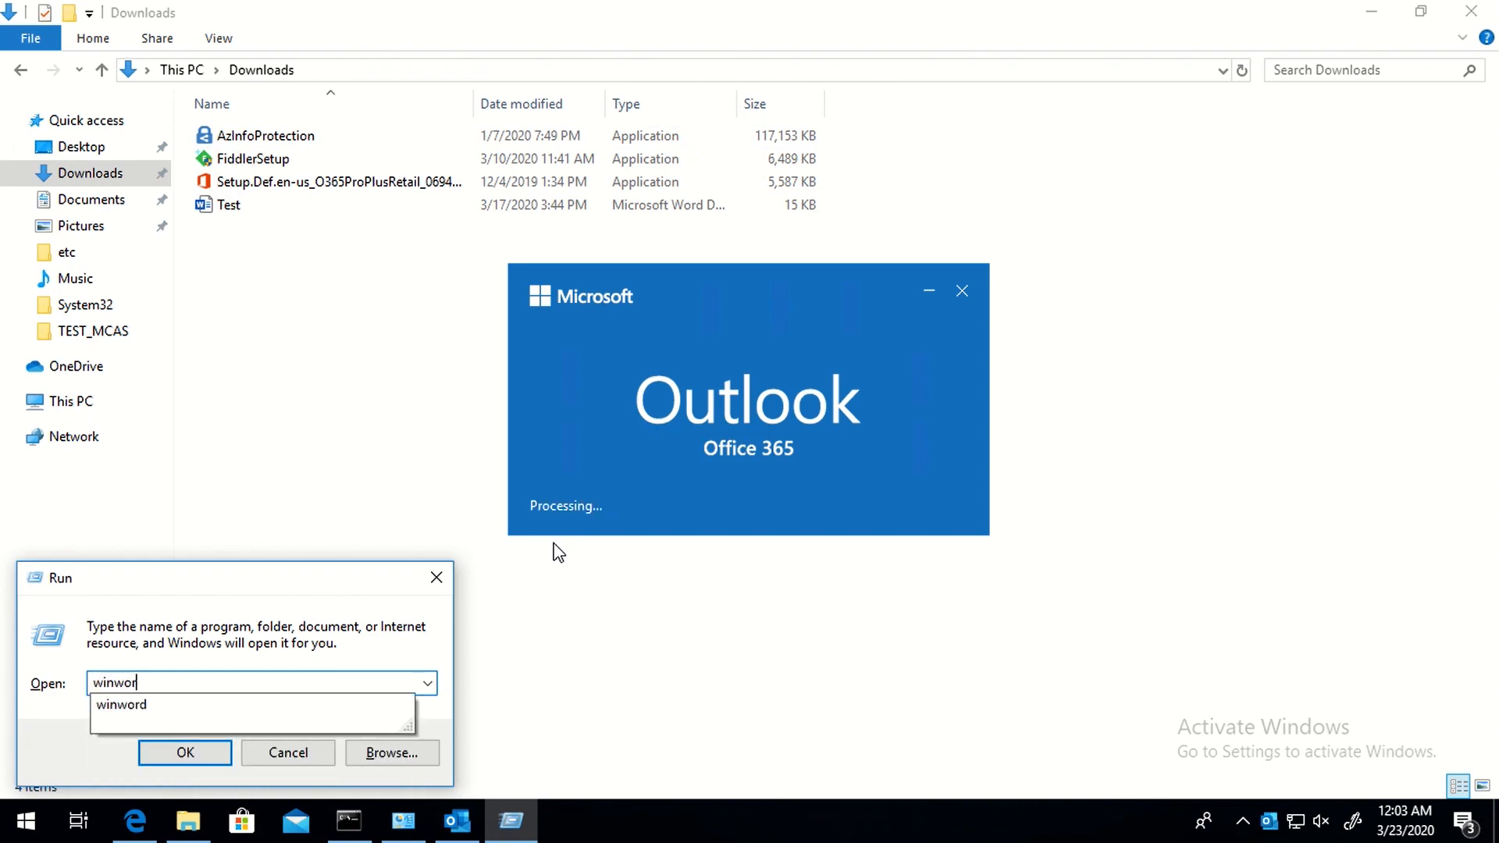
key("Return")
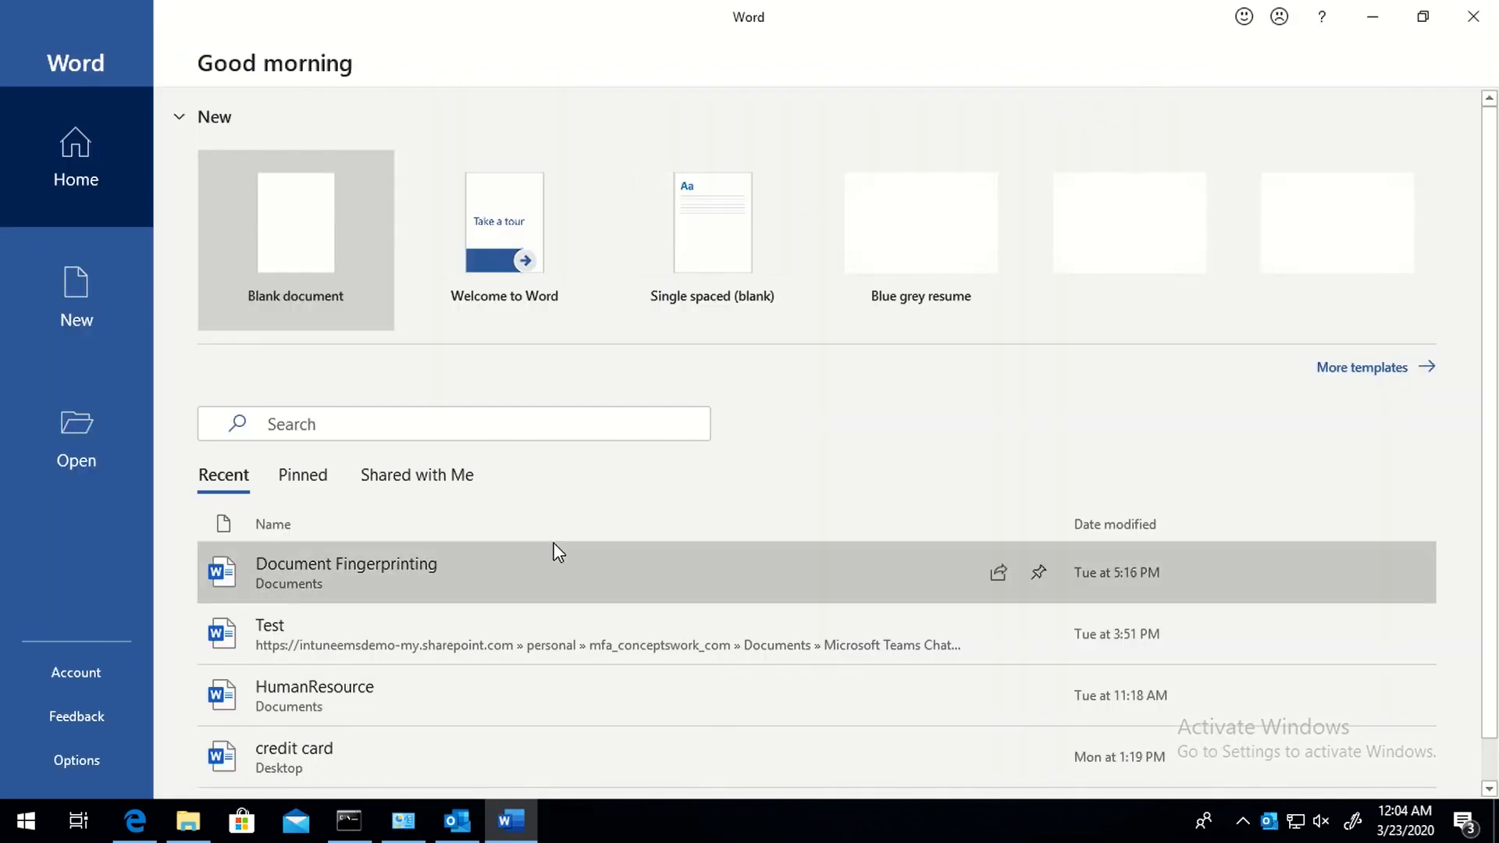
left_click(313, 256)
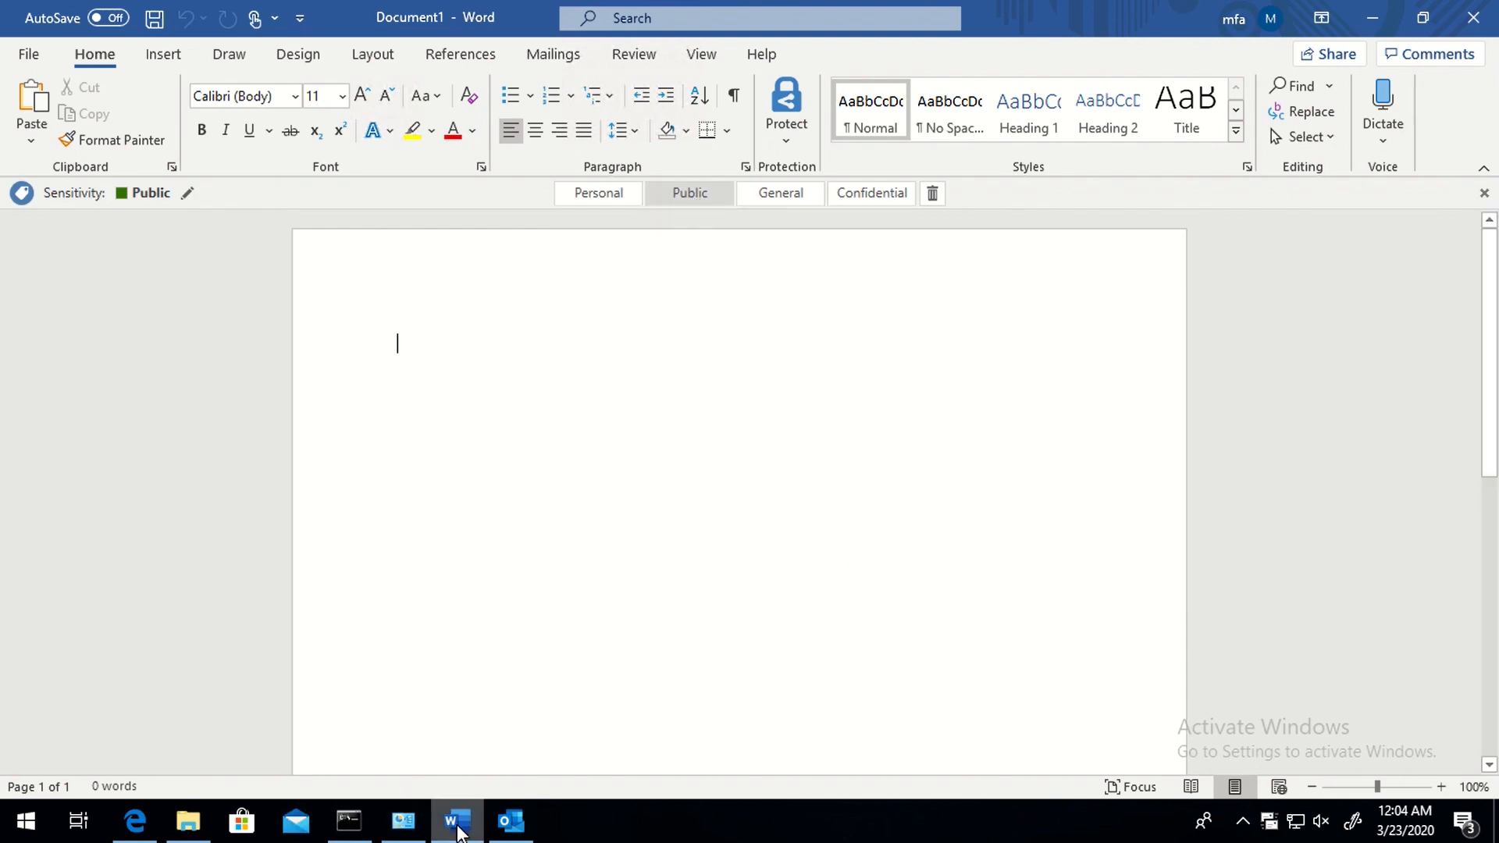
- Switch to Outlook and begin a new blank email, which defaults to the Public label
left_click(512, 820)
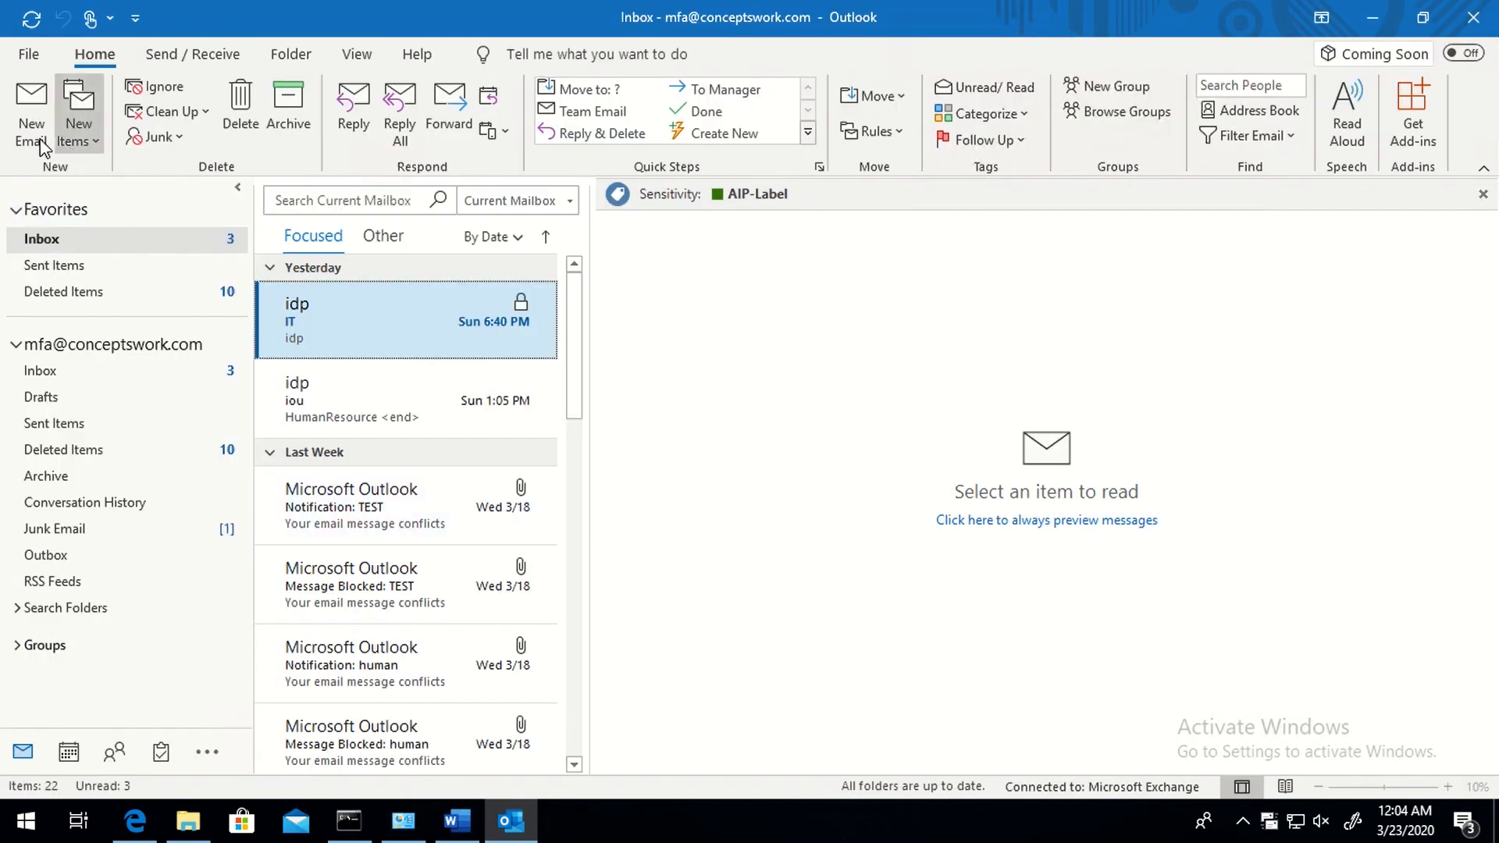
left_click(31, 109)
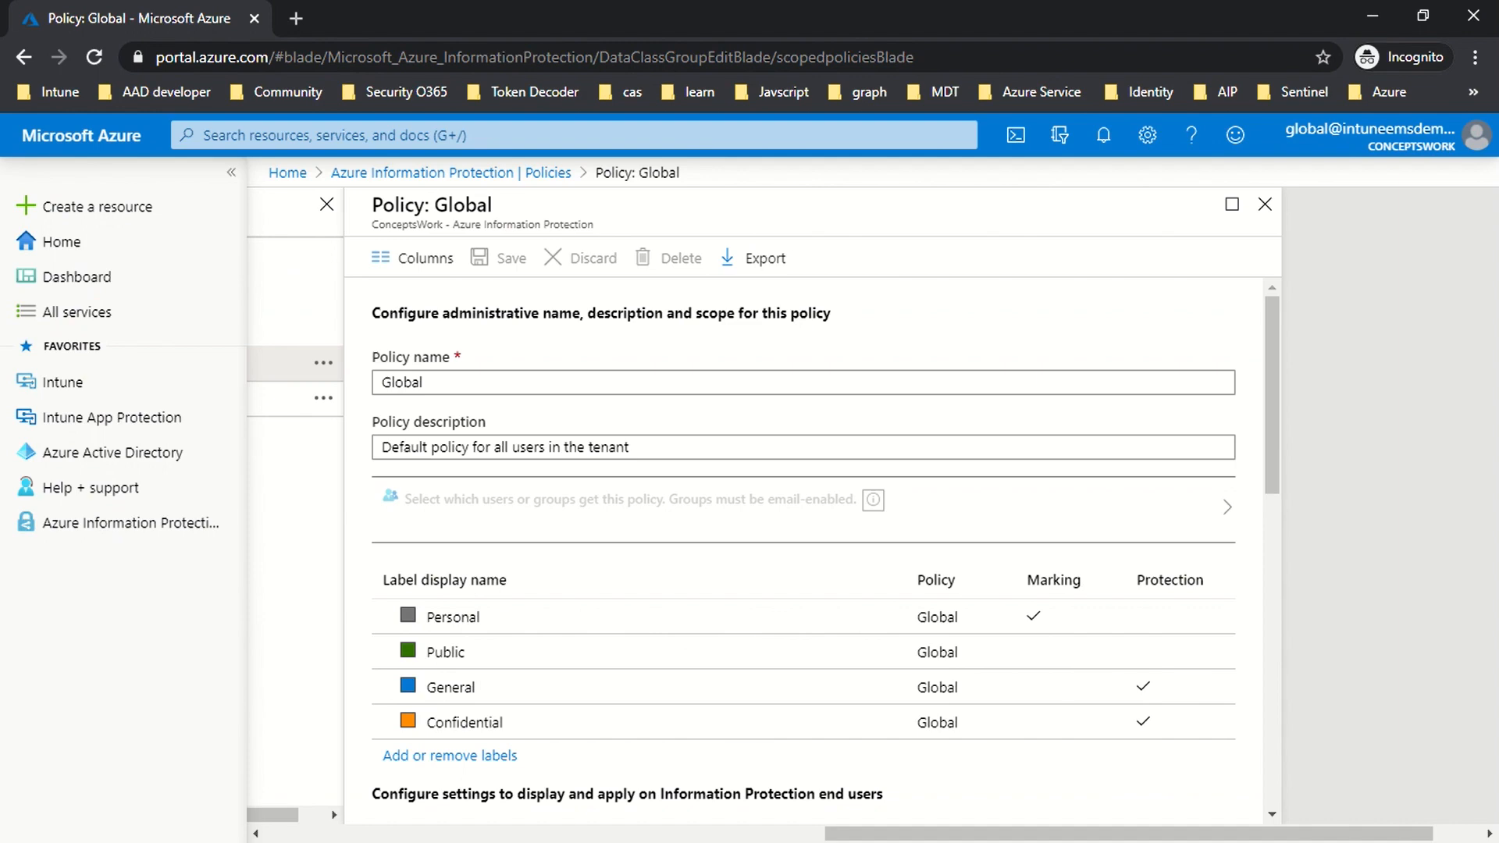
scroll(715, 582, "down", 8)
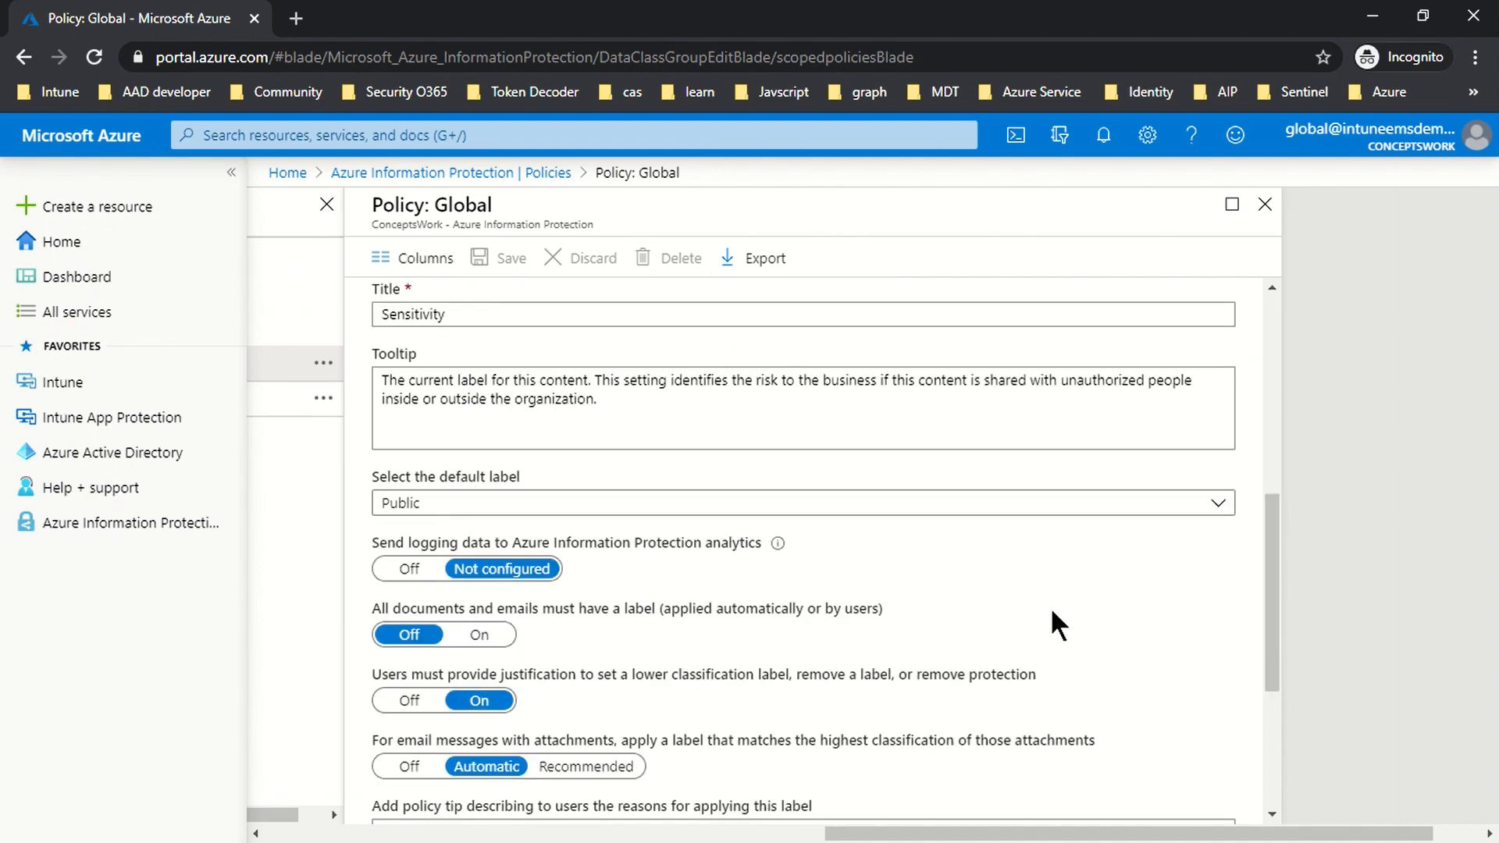
- Scroll back up the Policy: Global page to check its Public default label
scroll(1054, 613, "up", 5)
scroll(1007, 602, "up", 2)
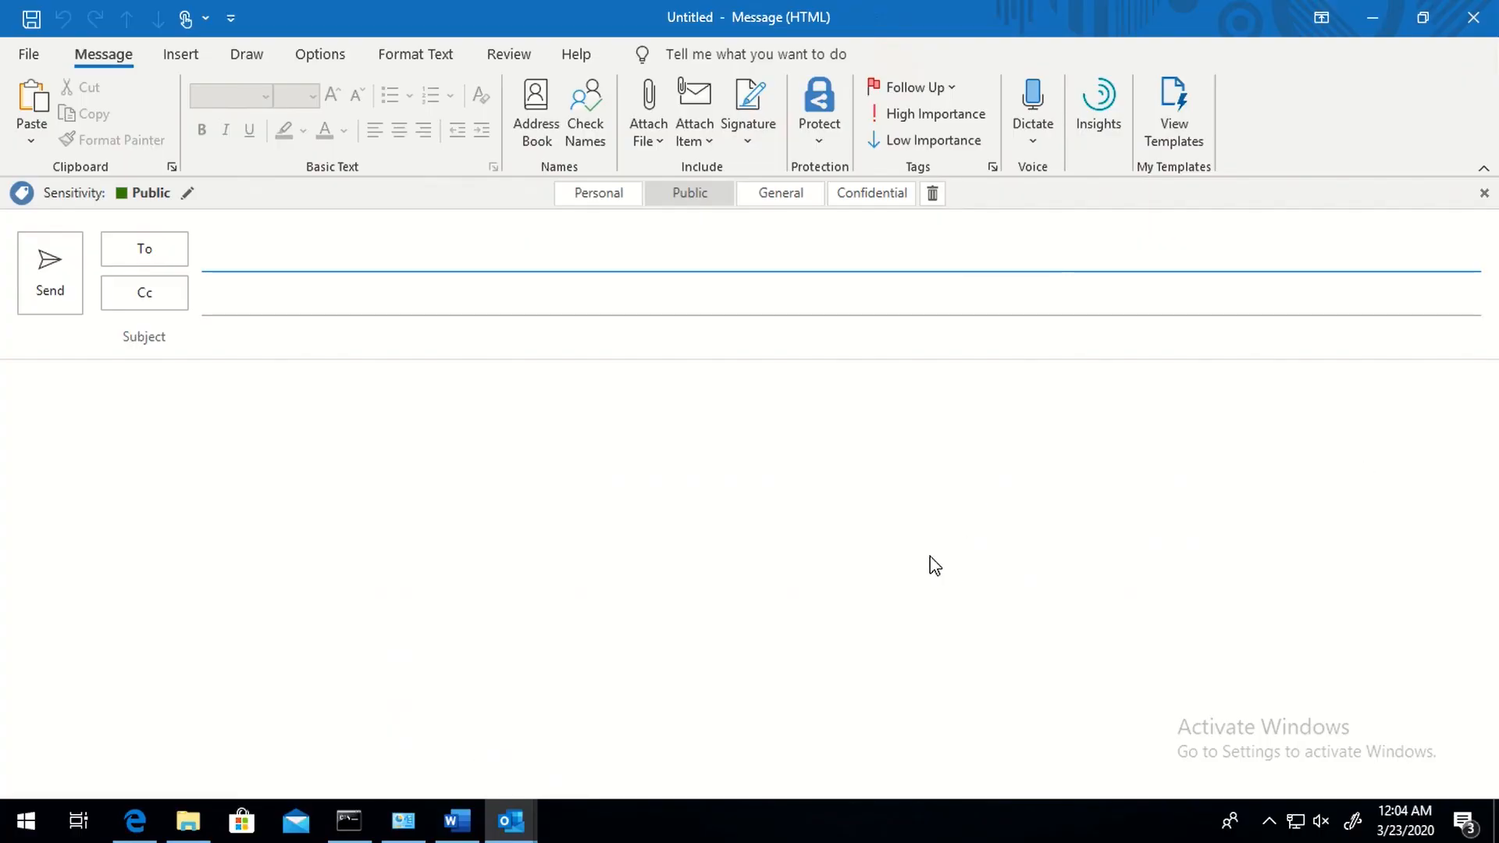
- Export the AIP client logs via Help and Feedback as AIPLogs-Admin-2003231205.zip on the Desktop
left_click(815, 129)
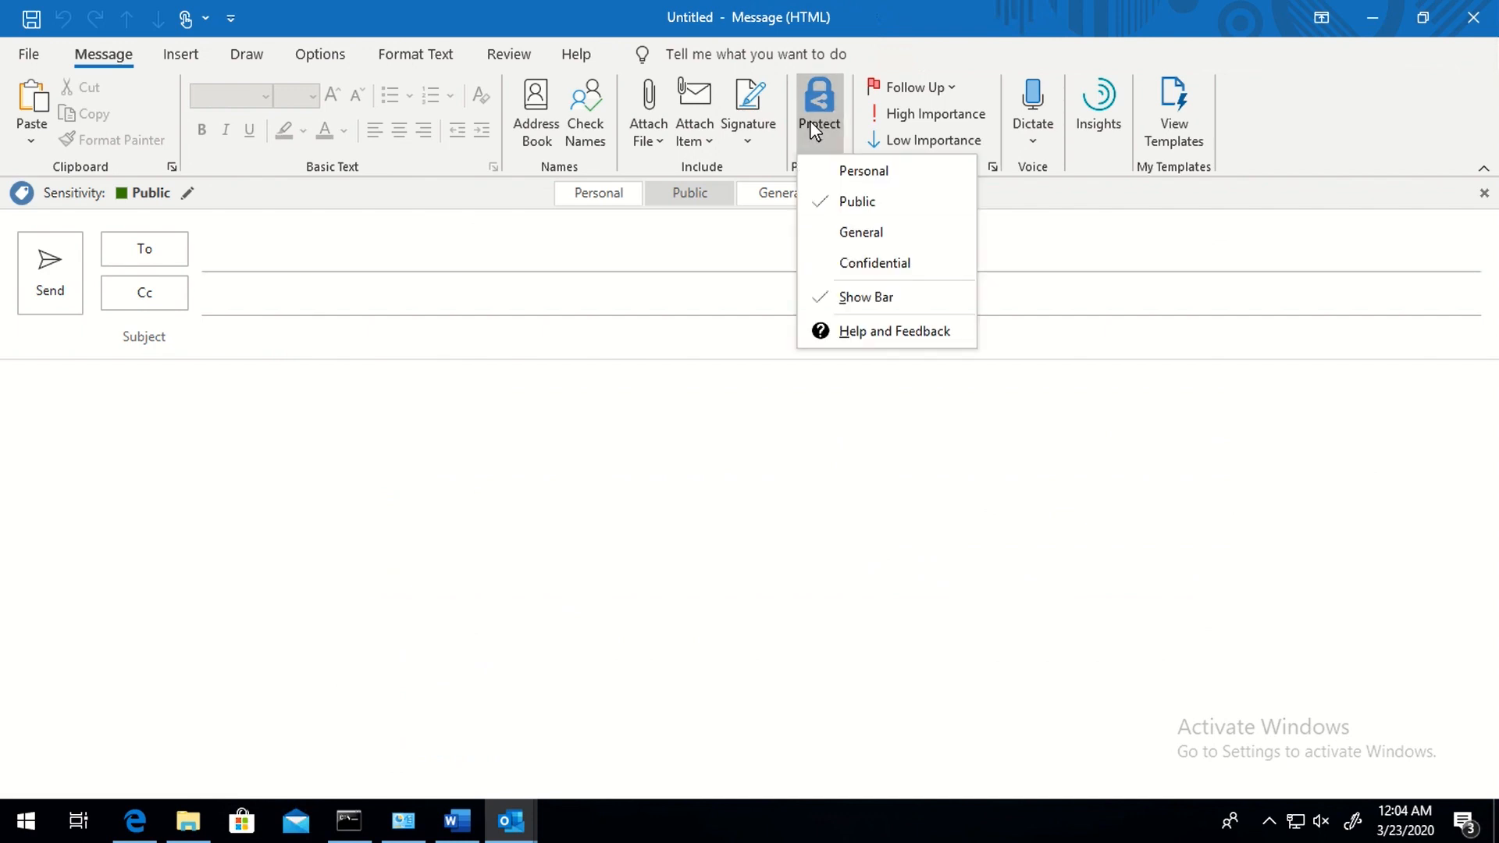
left_click(854, 344)
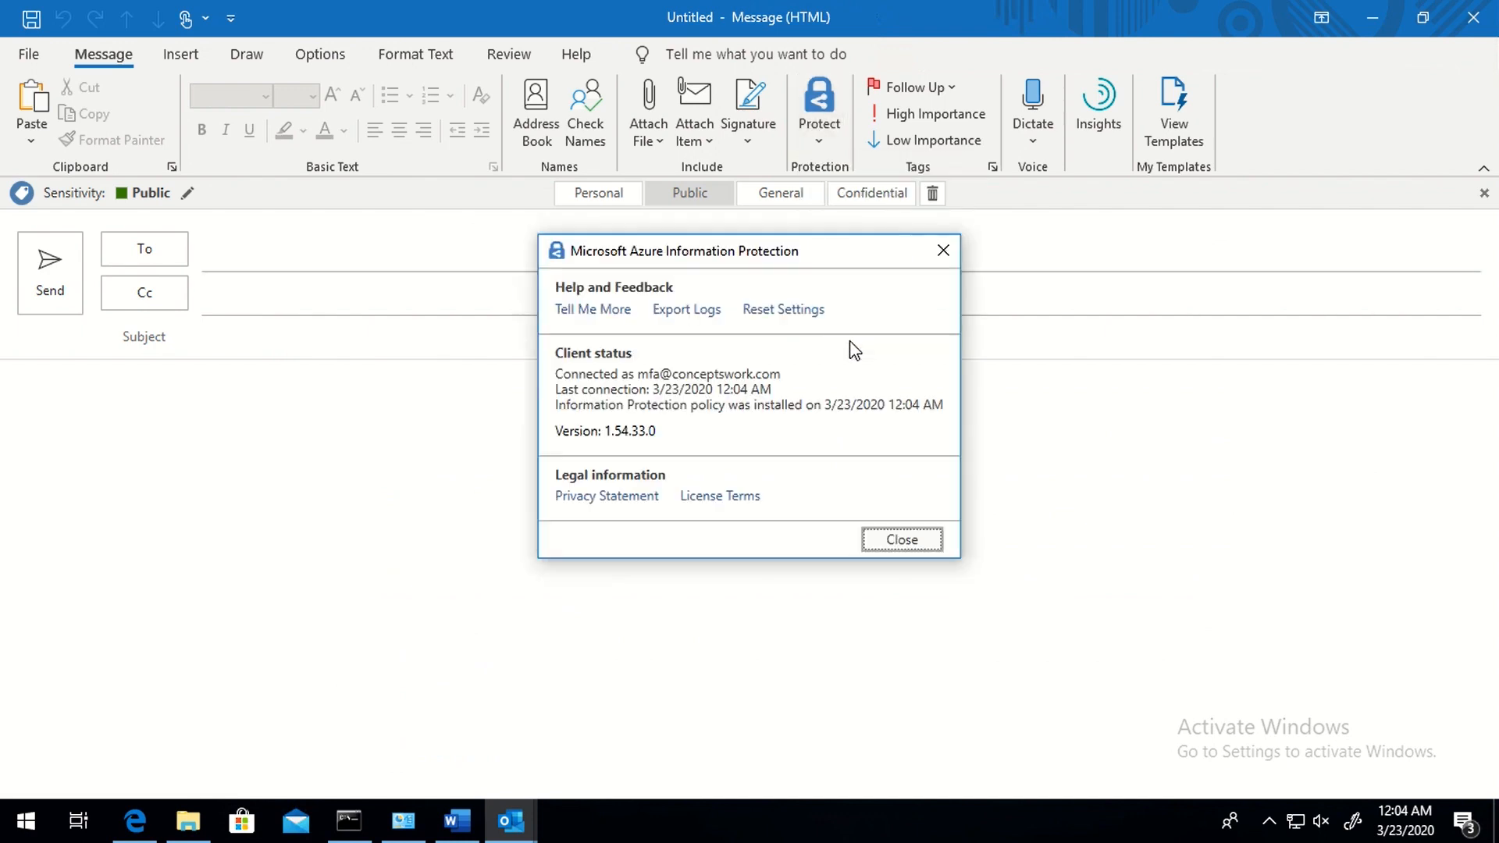
left_click(689, 317)
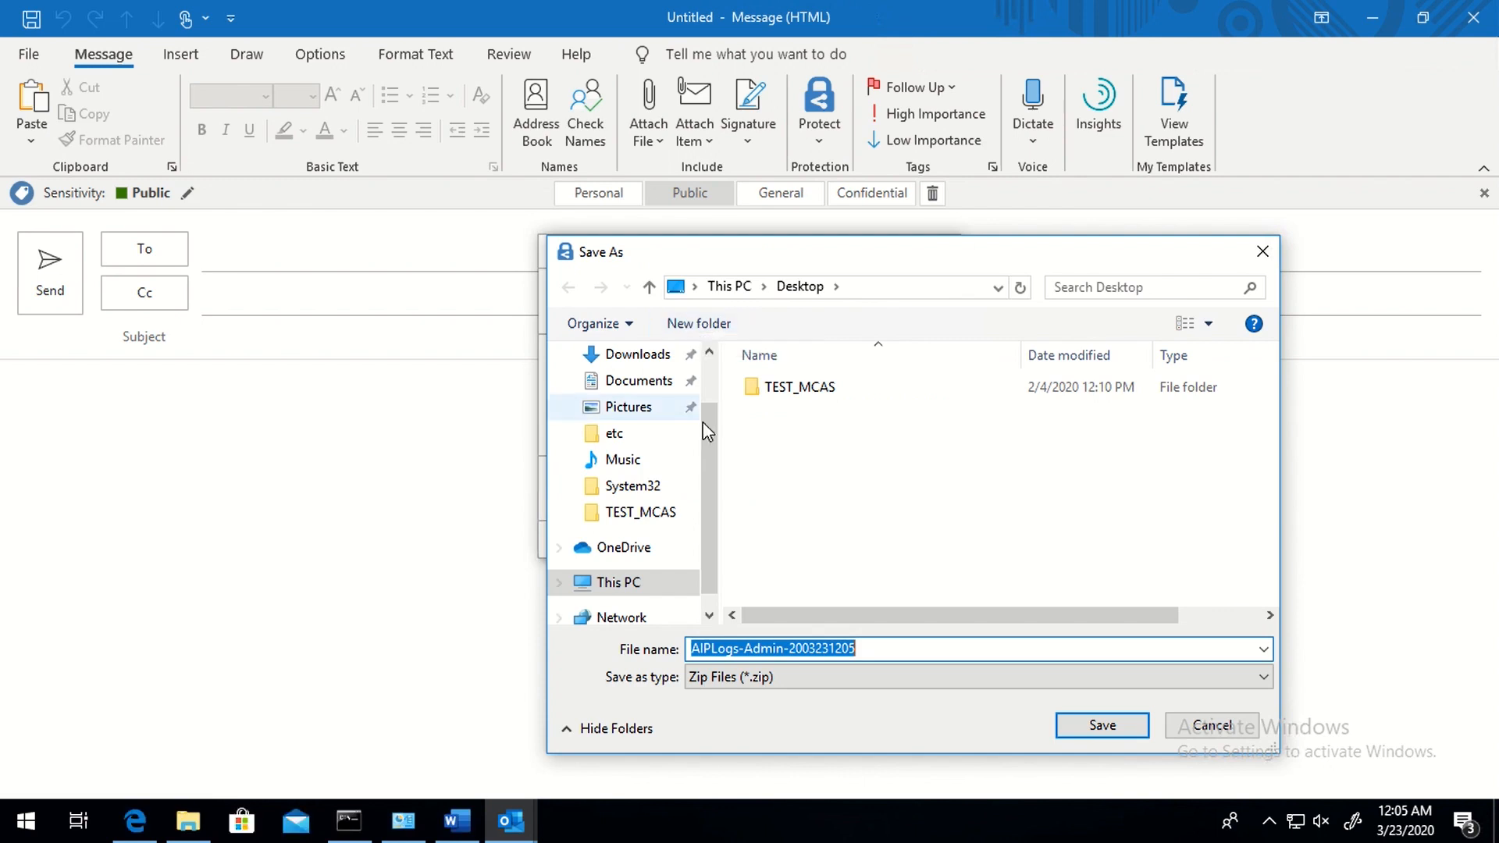
scroll(663, 411, "up", 1)
left_click(657, 403)
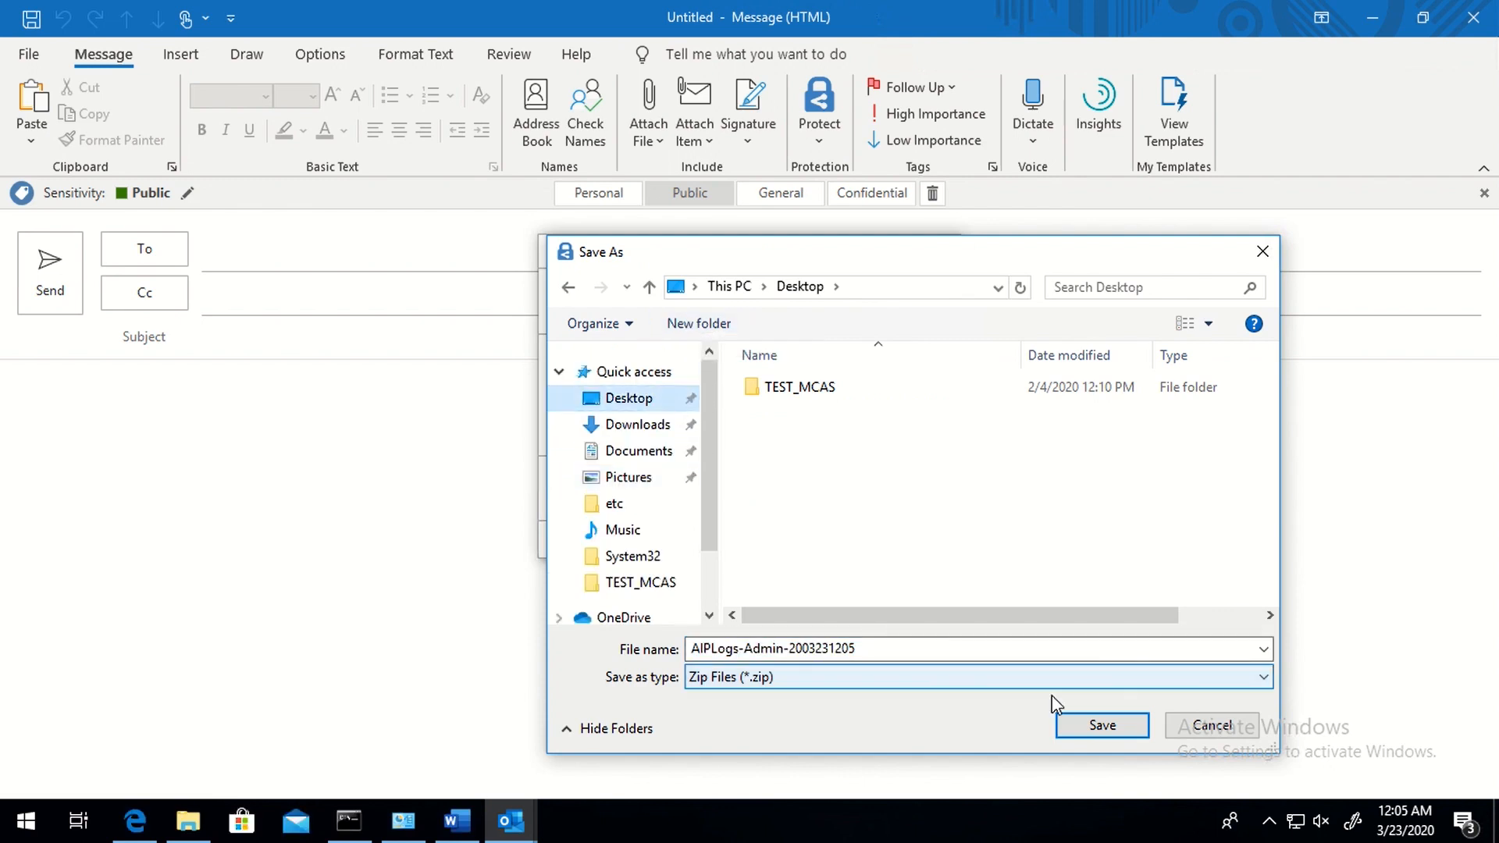
left_click(1089, 727)
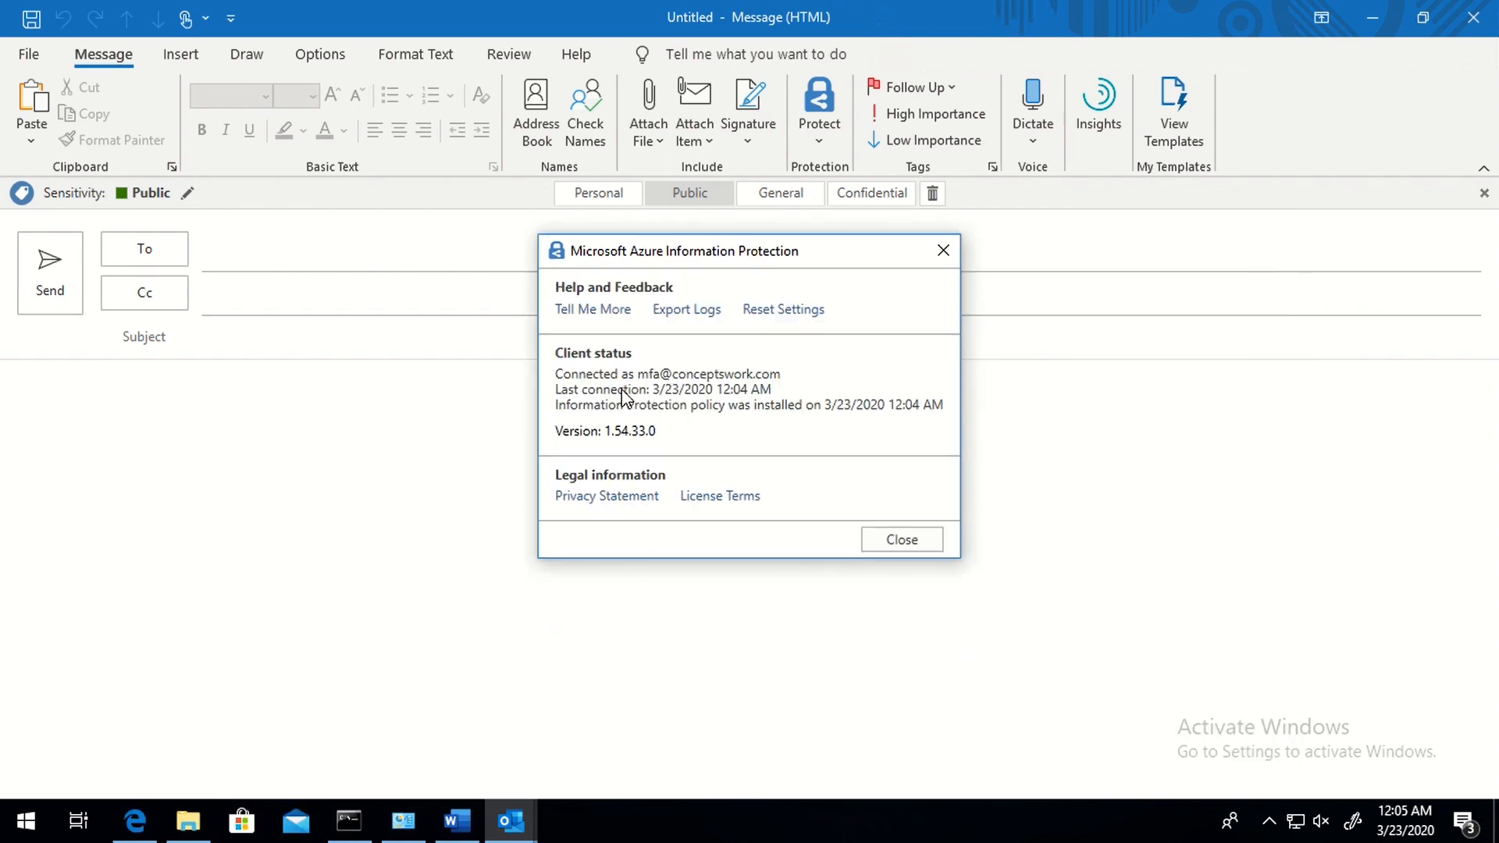
left_click(901, 540)
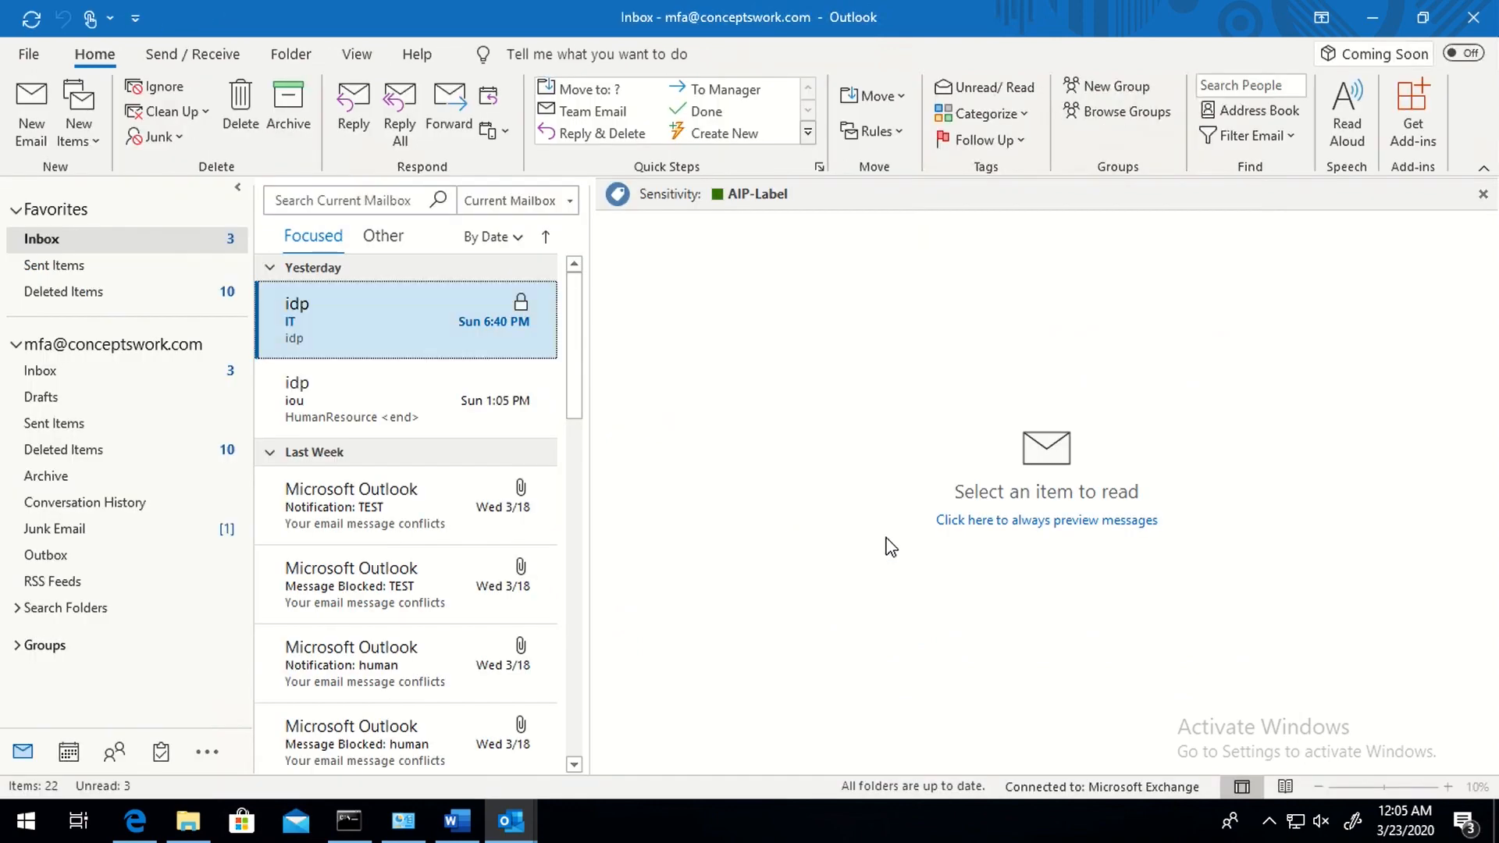
- Extract the AIPLogs zip on the Desktop and open the Application log in Windows Event Logs
left_click(211, 833)
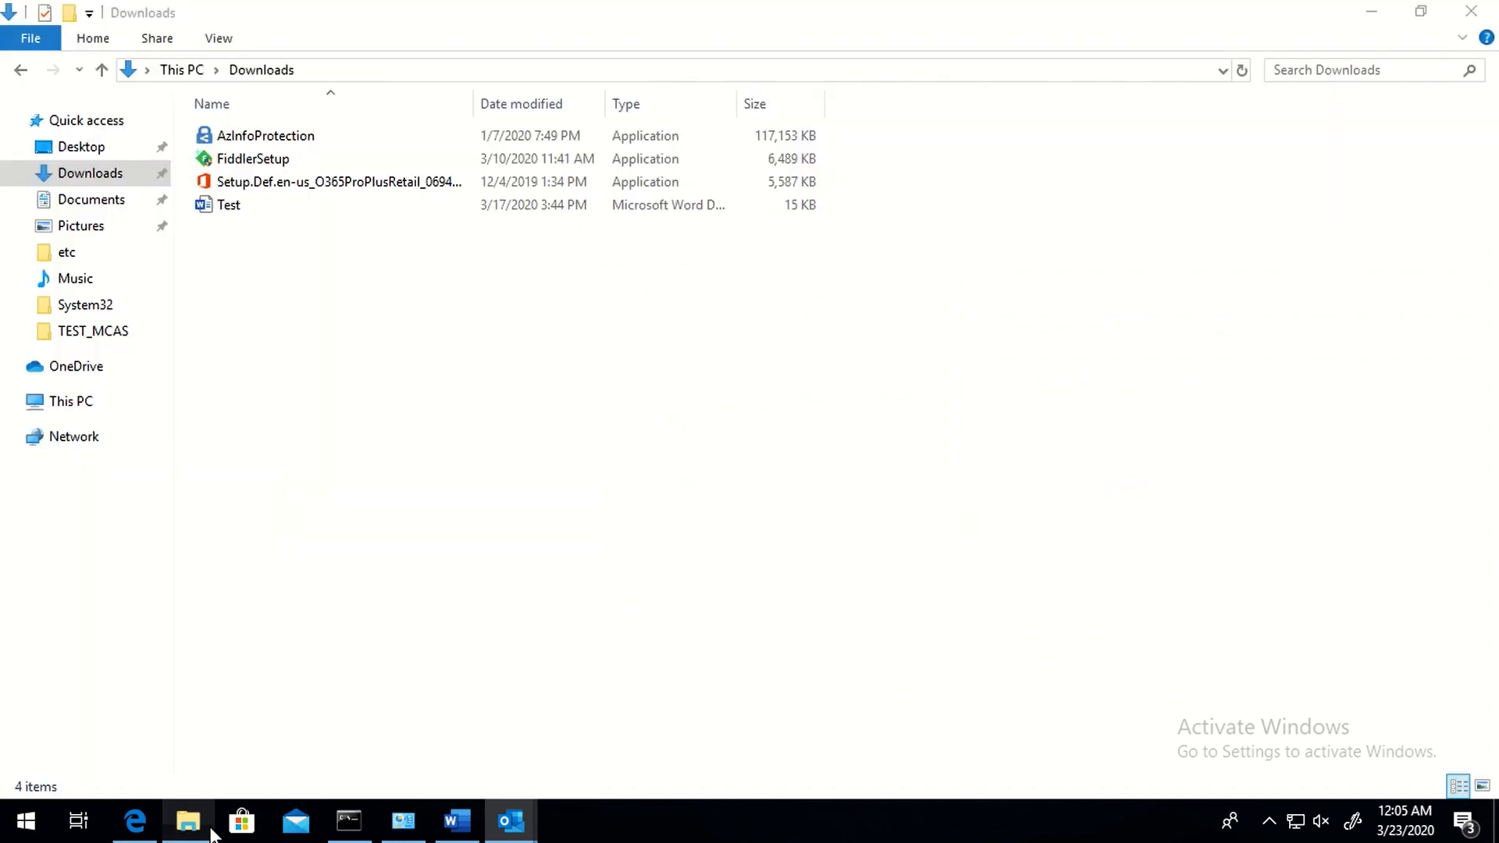
left_click(76, 154)
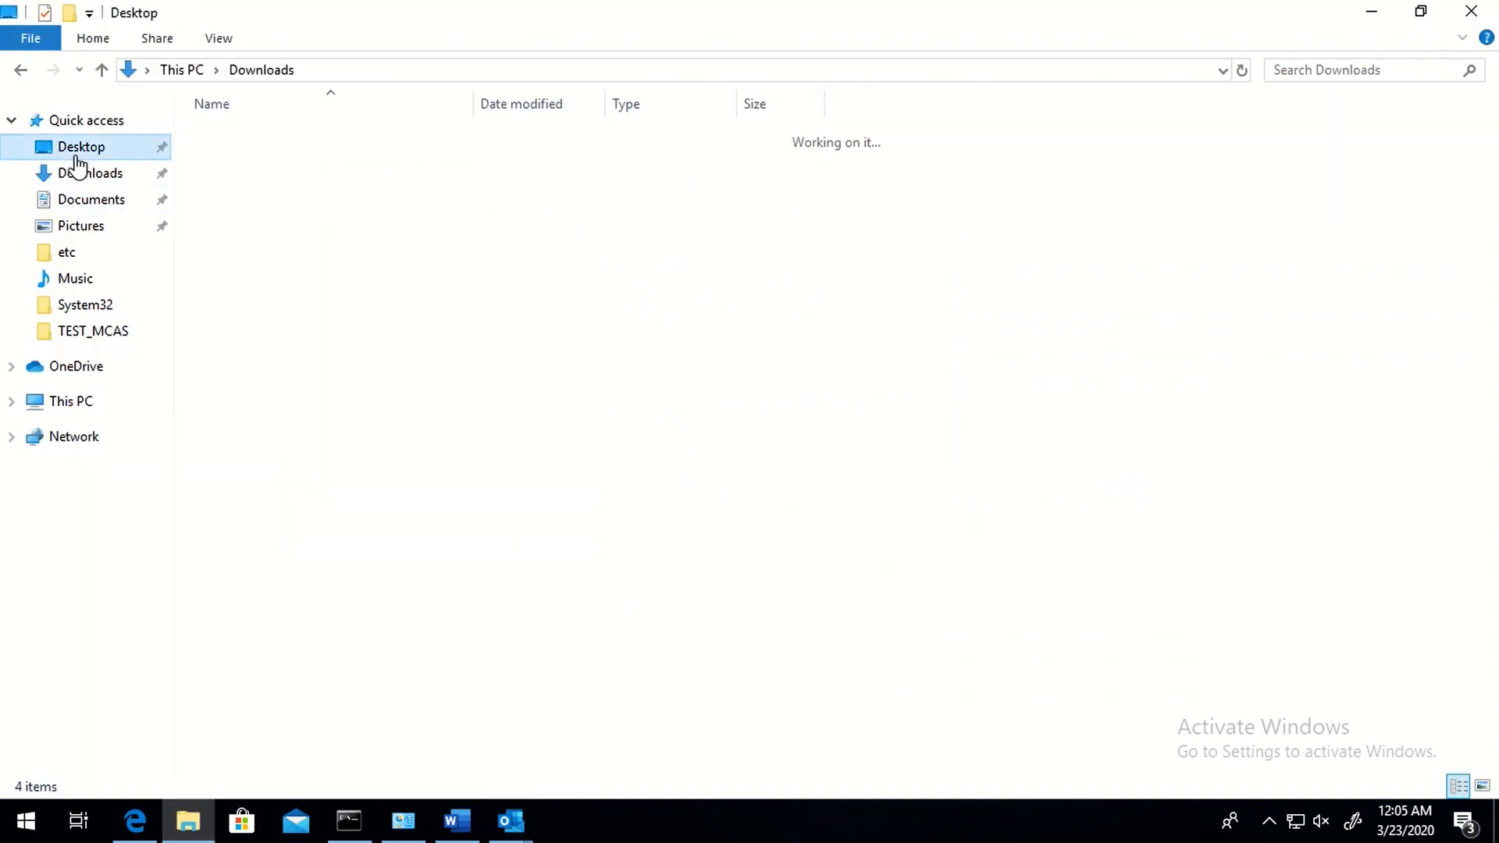
right_click(269, 160)
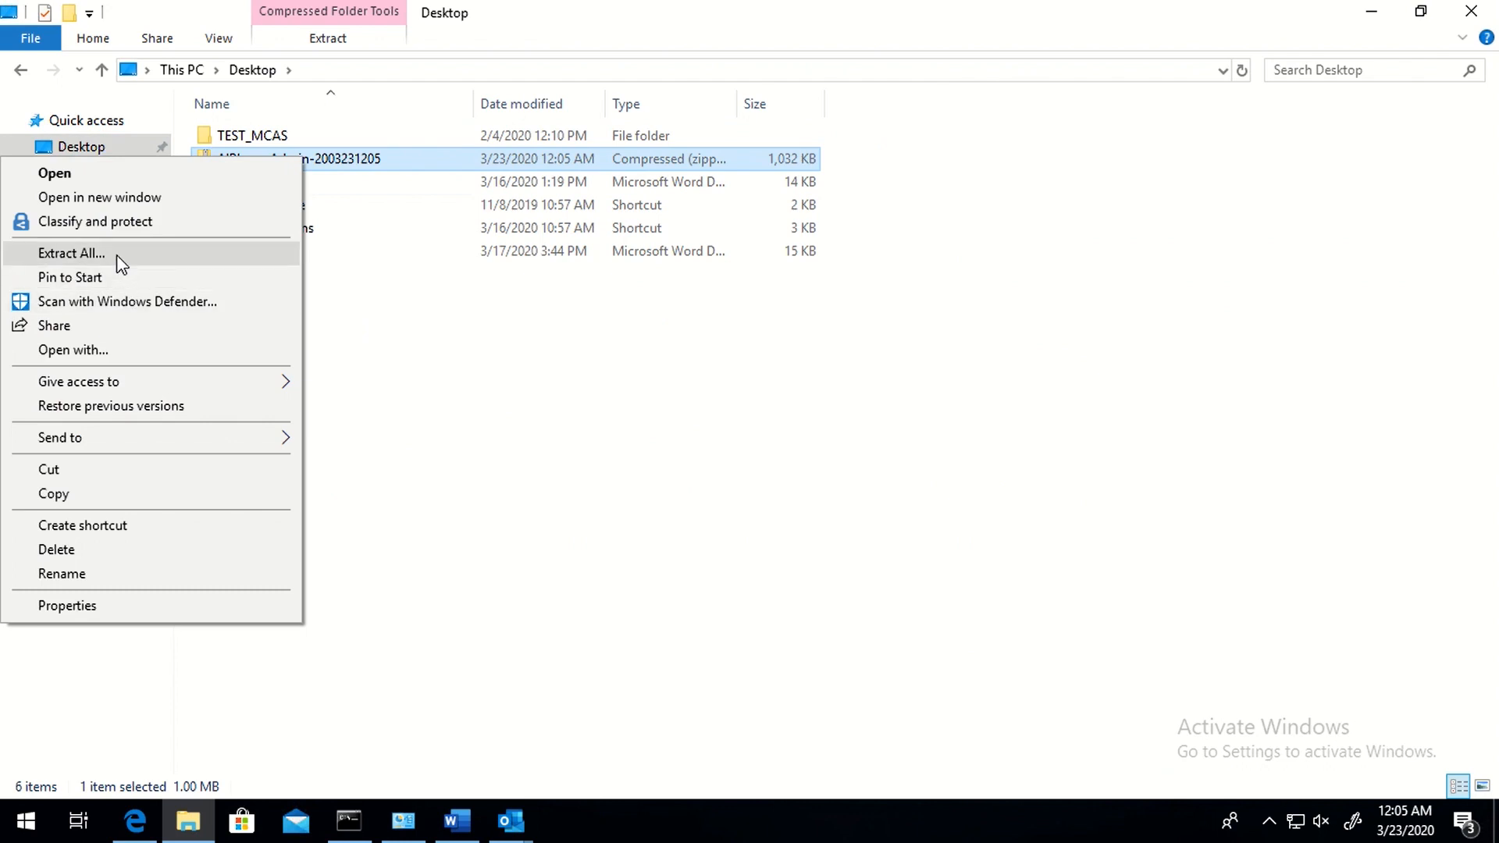
left_click(116, 255)
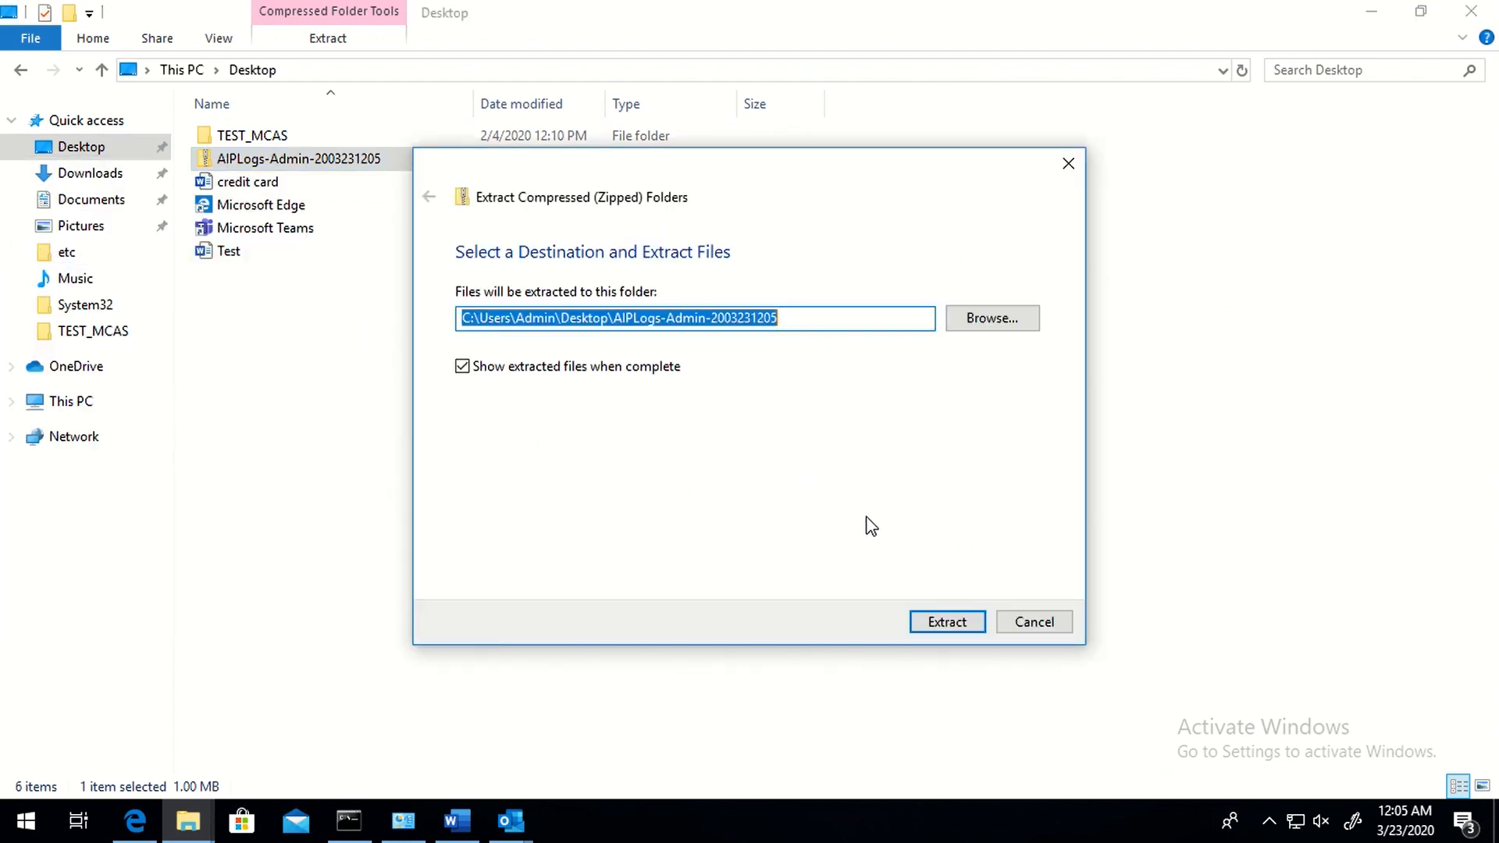
left_click(929, 627)
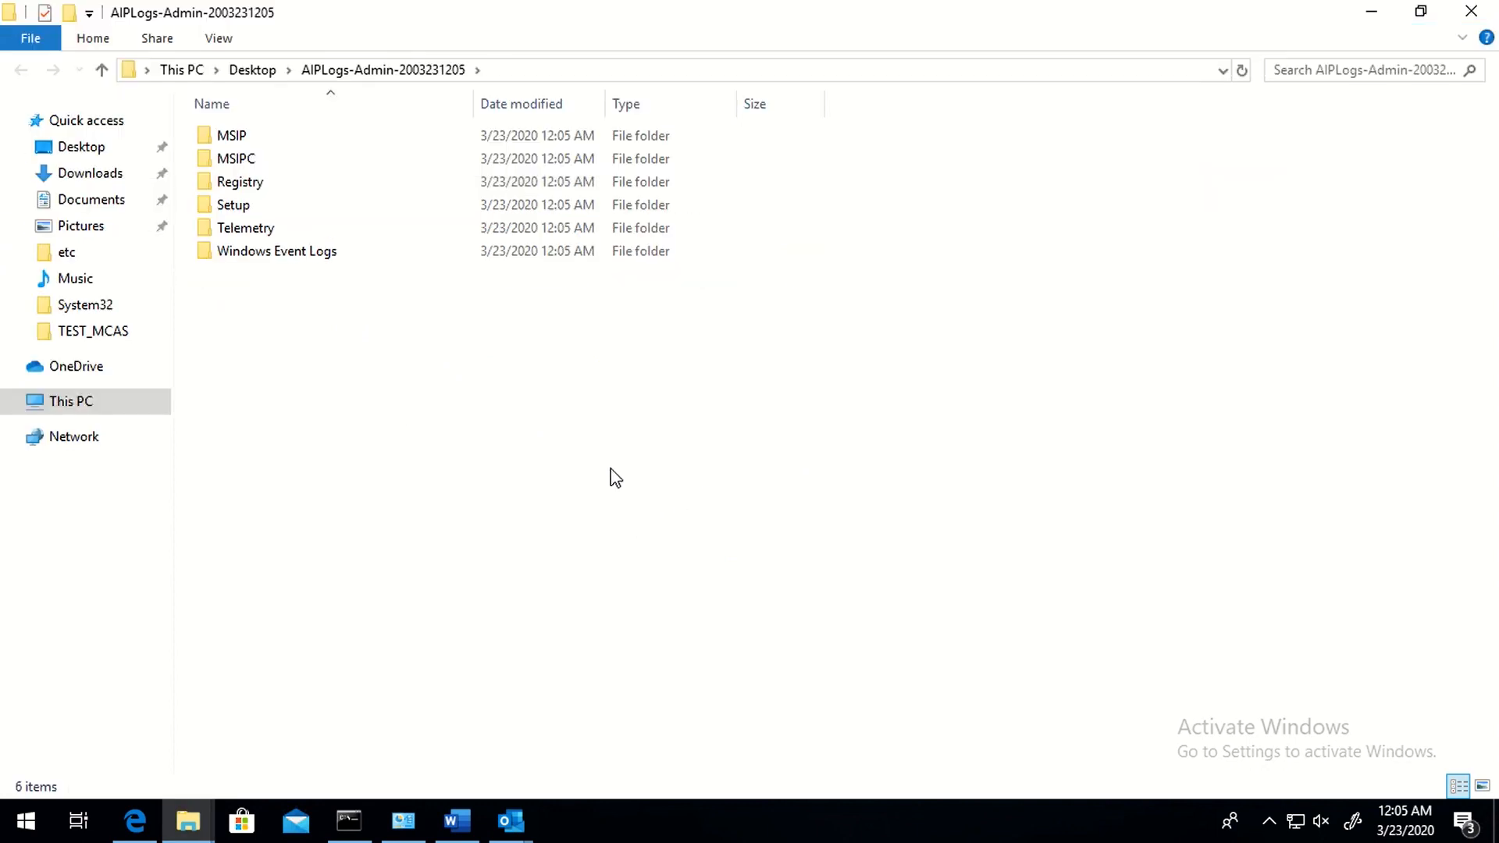
double_click(255, 260)
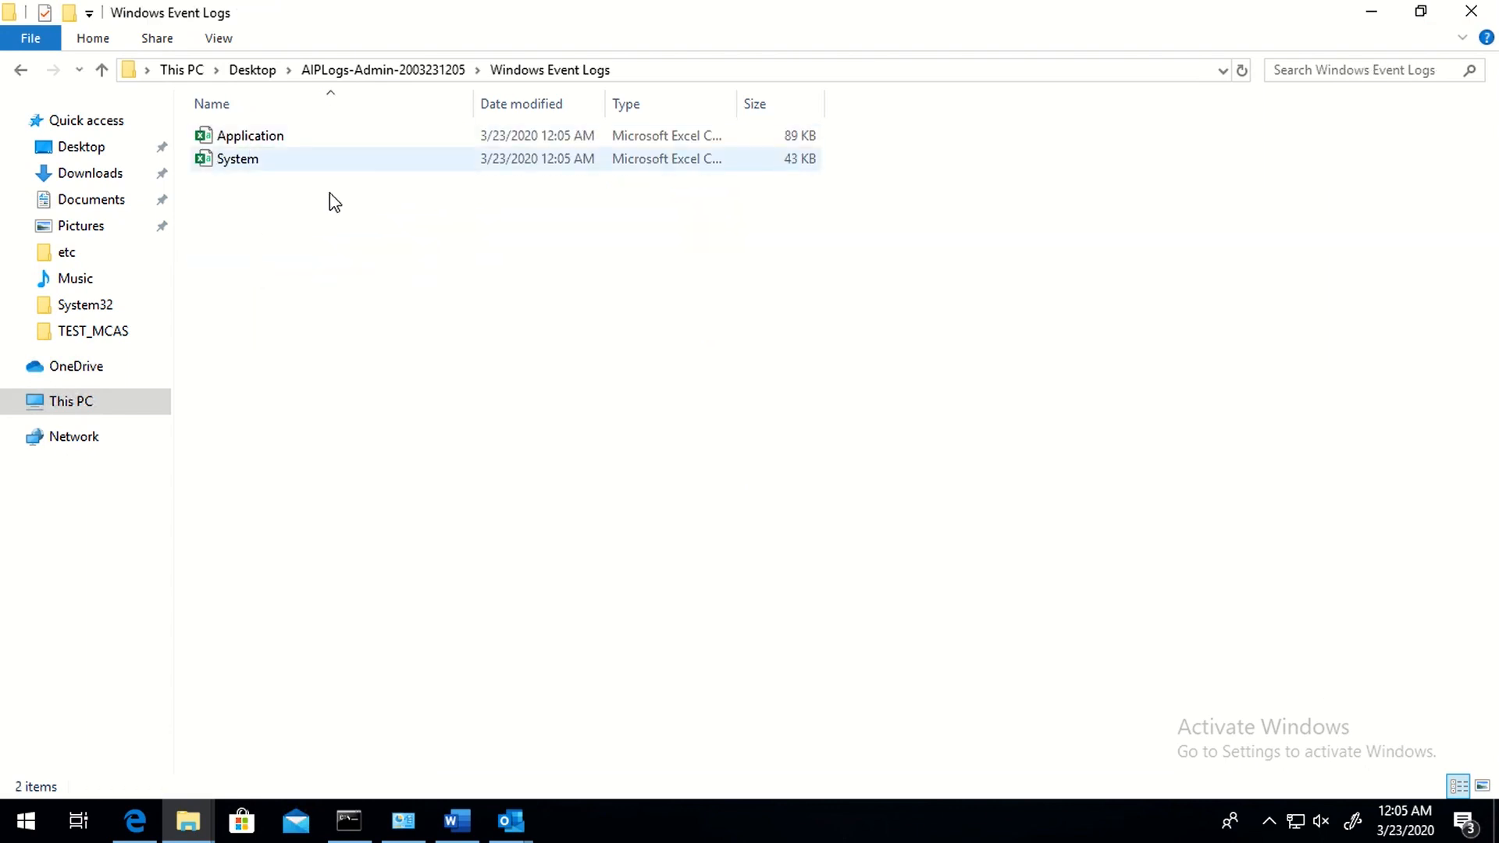
double_click(312, 148)
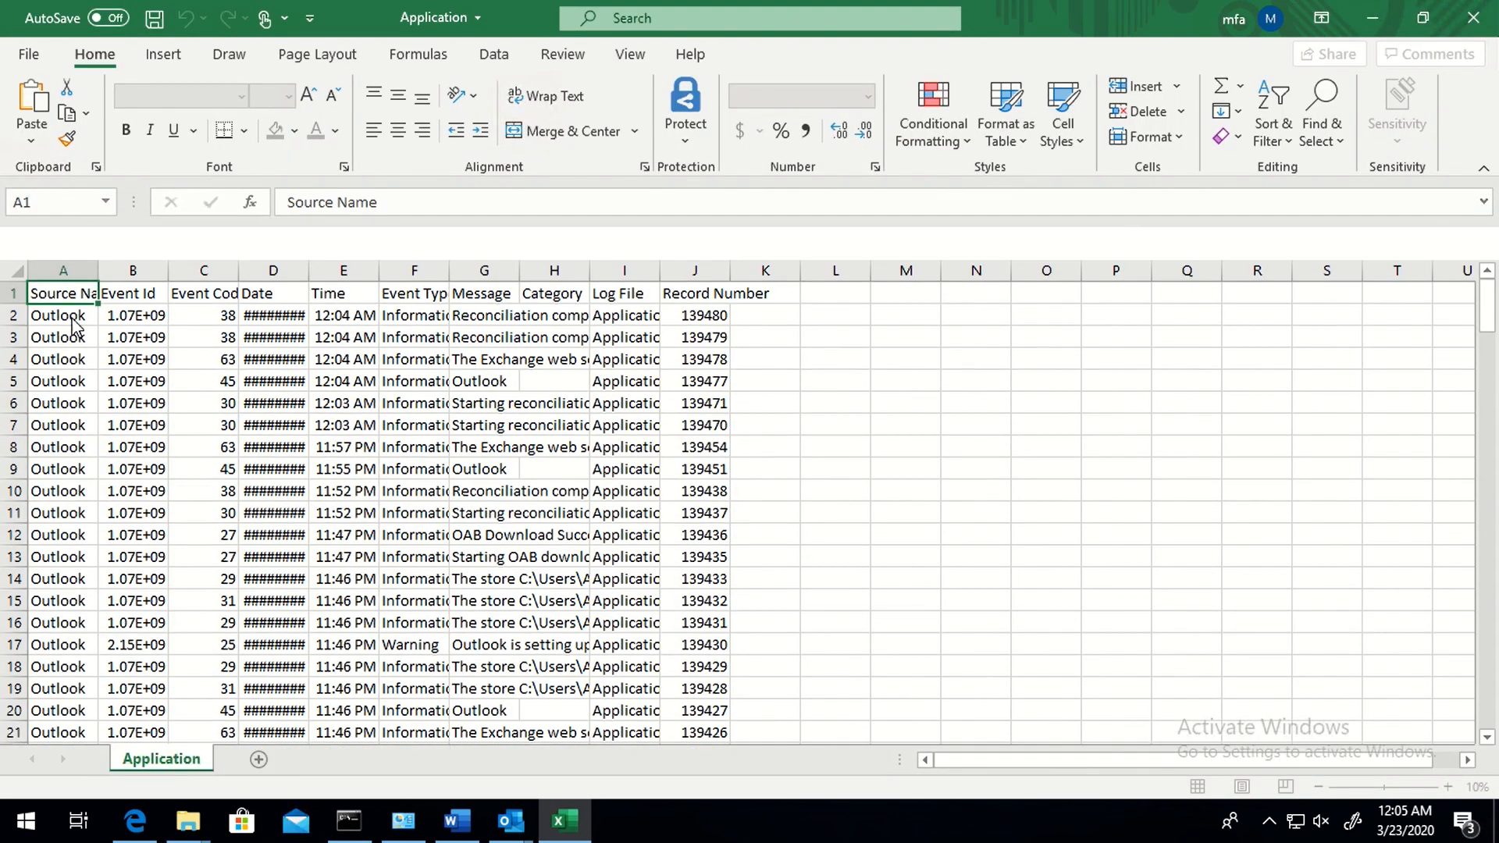
- Select the whole Application log sheet and AutoFit every column width
left_click(15, 301)
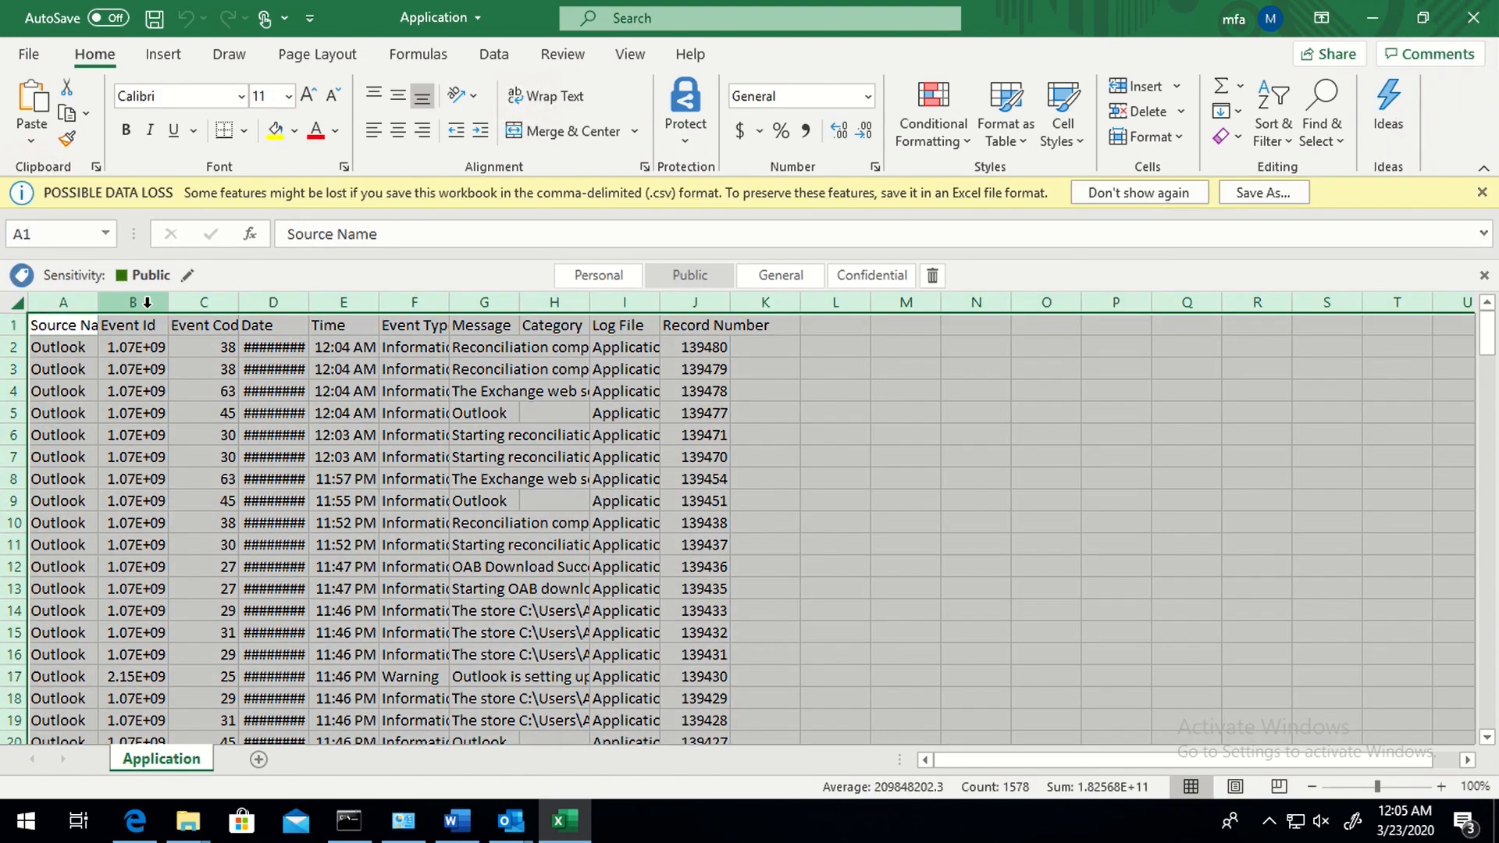
left_click(174, 322)
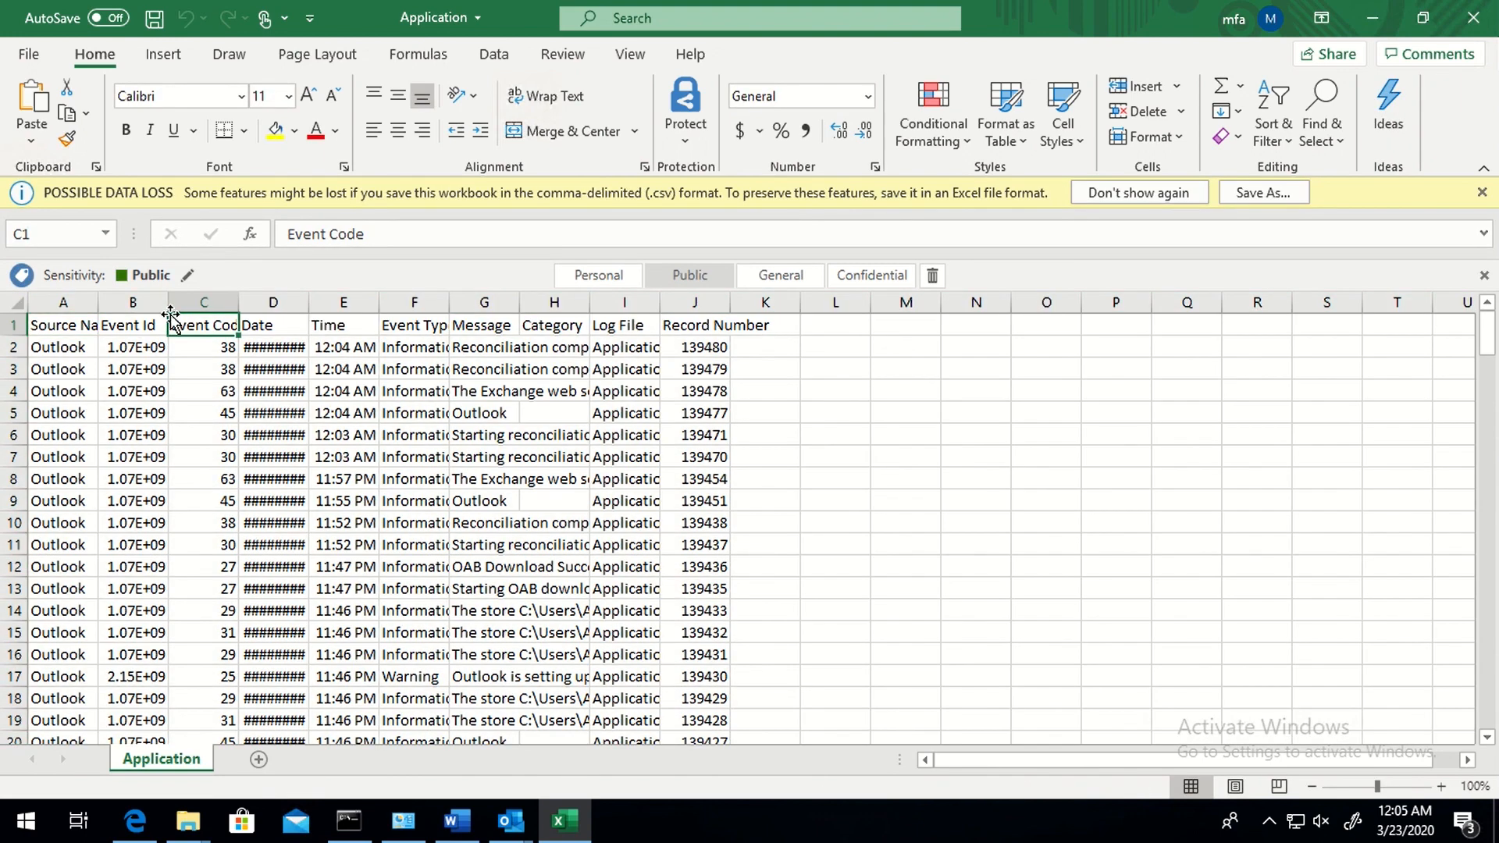
left_click(16, 302)
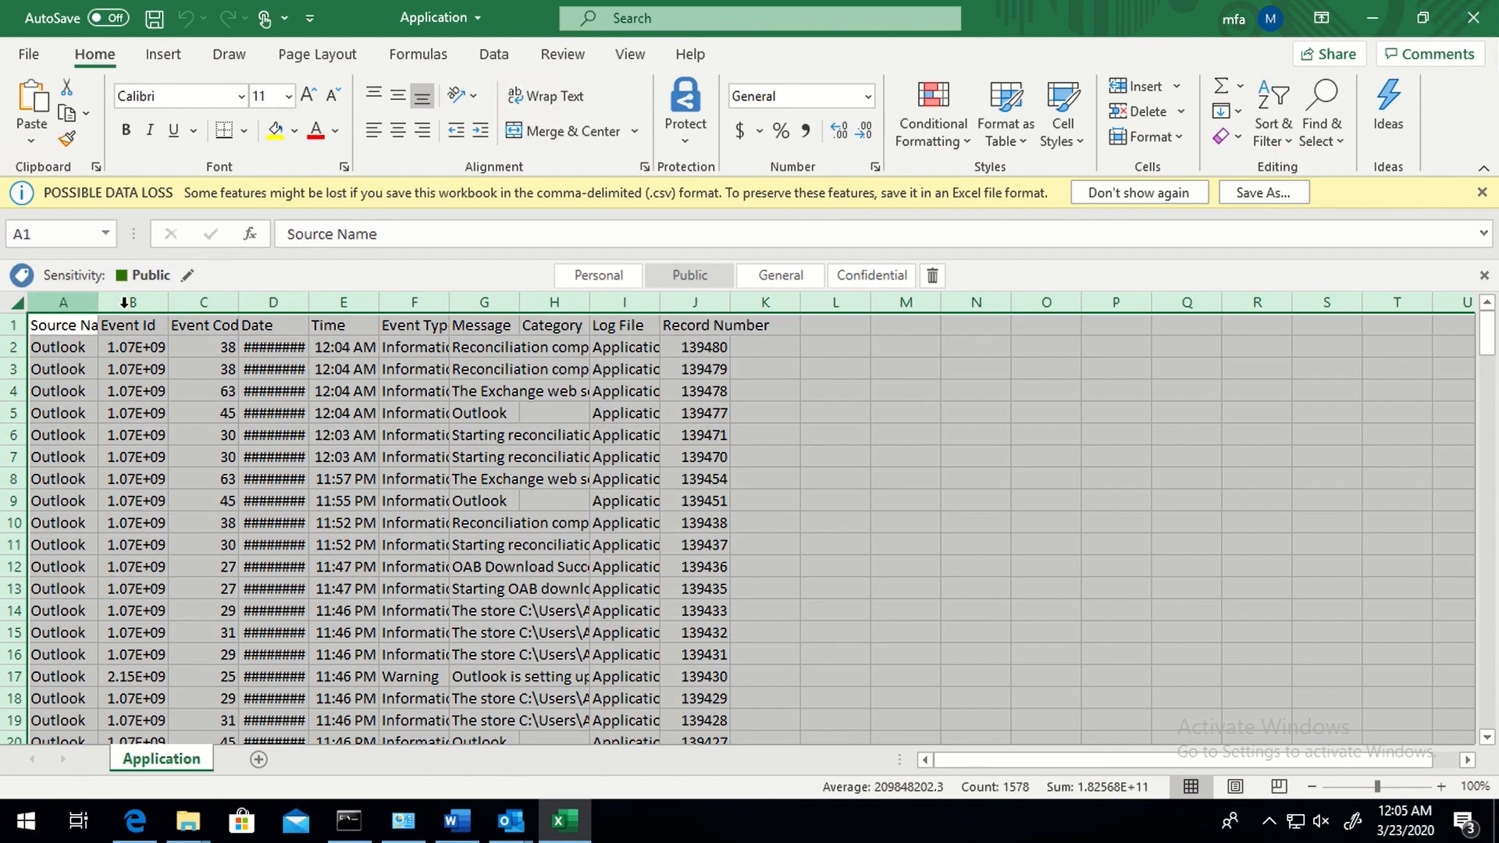
double_click(168, 302)
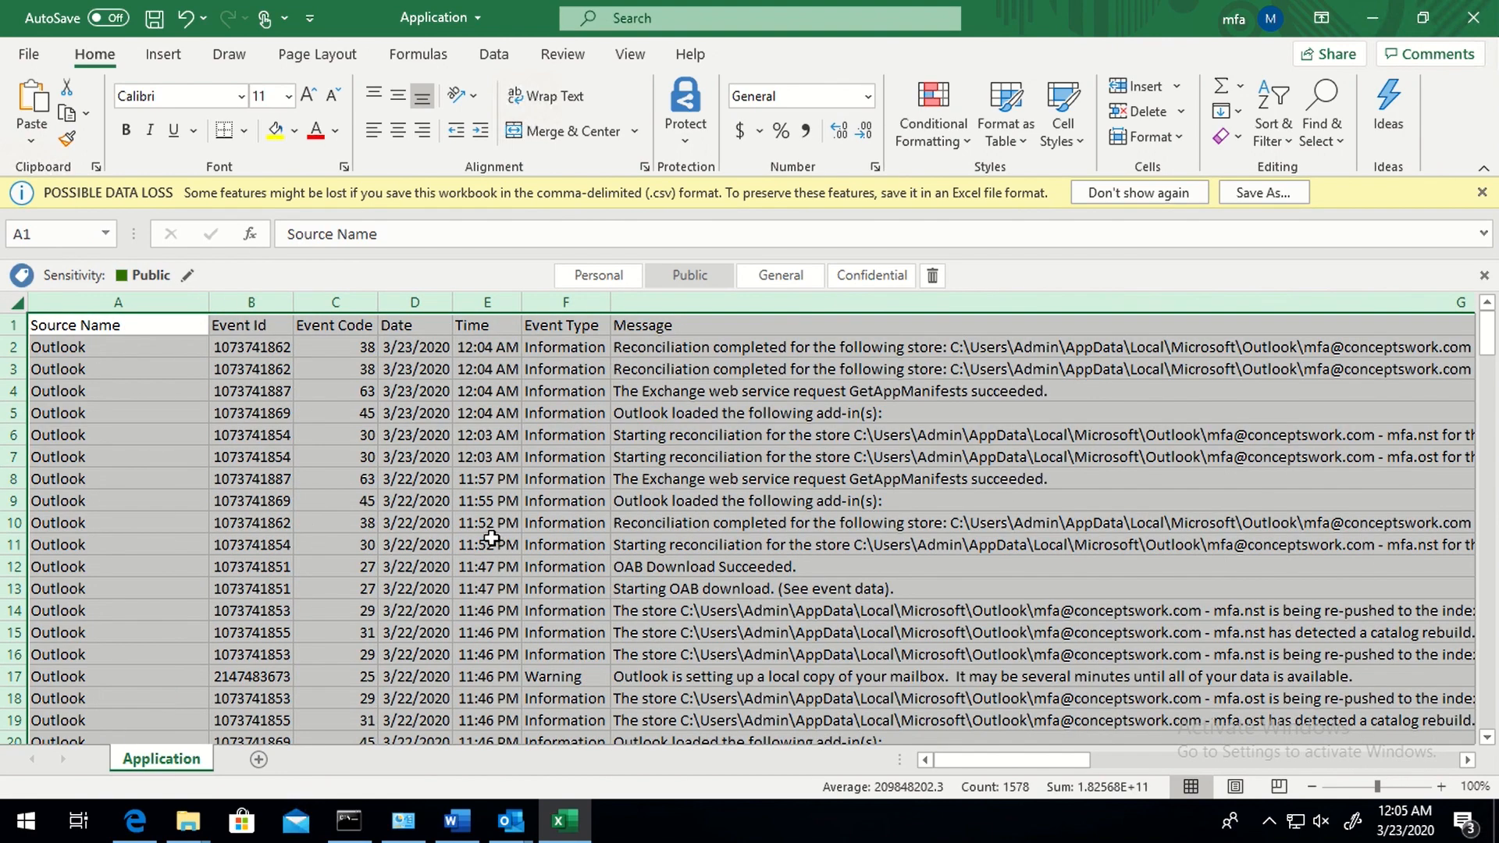
- Back in the browser, close the Policy: Global blade and open the Azure Information Protection Labels list
key("alt+Tab")
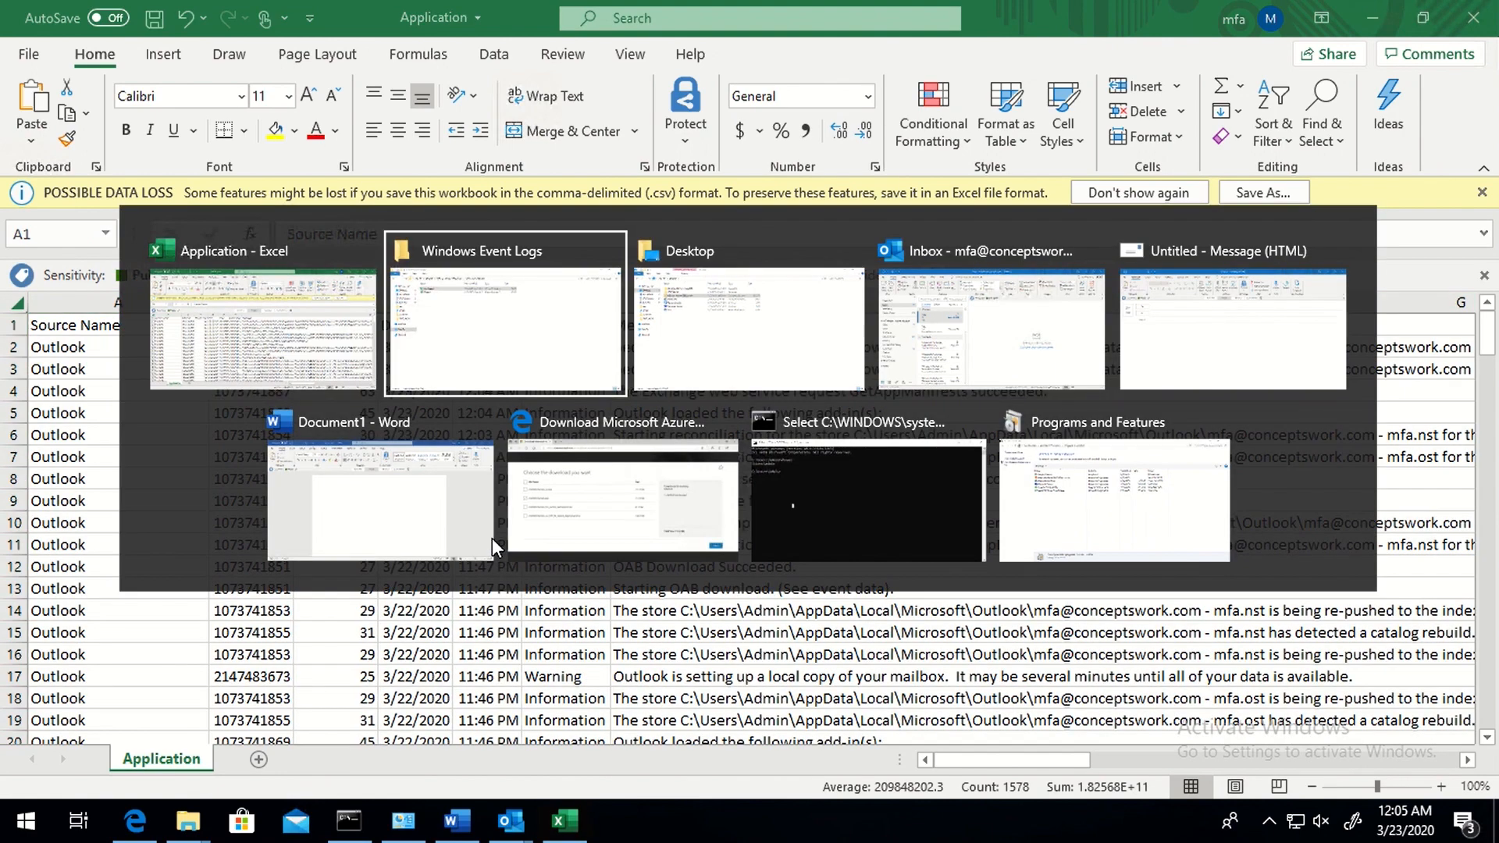
key("alt+Tab")
key("alt+Tab")
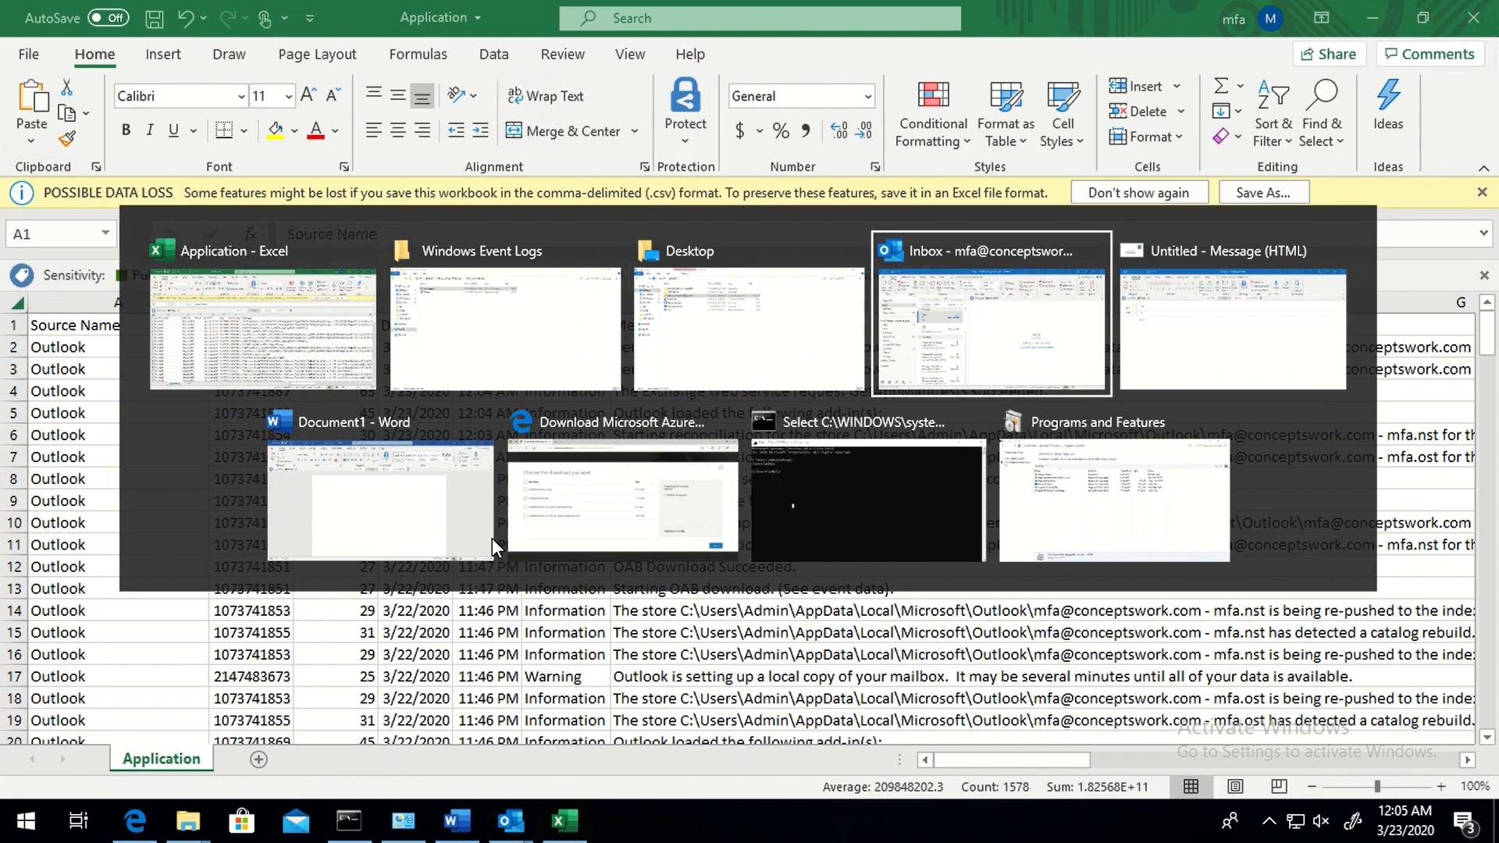
key("Escape")
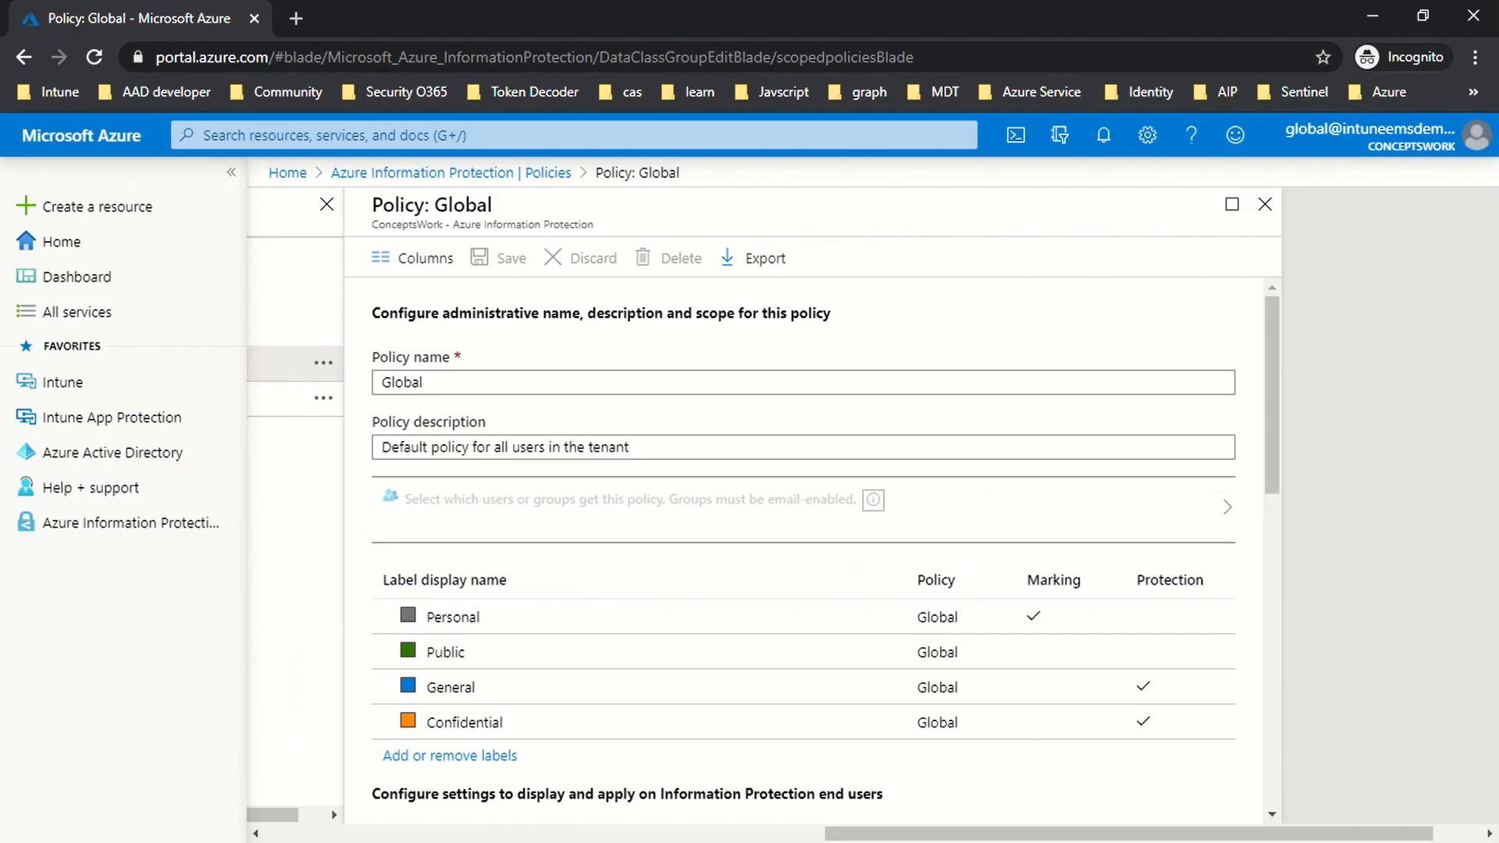
left_click(1264, 208)
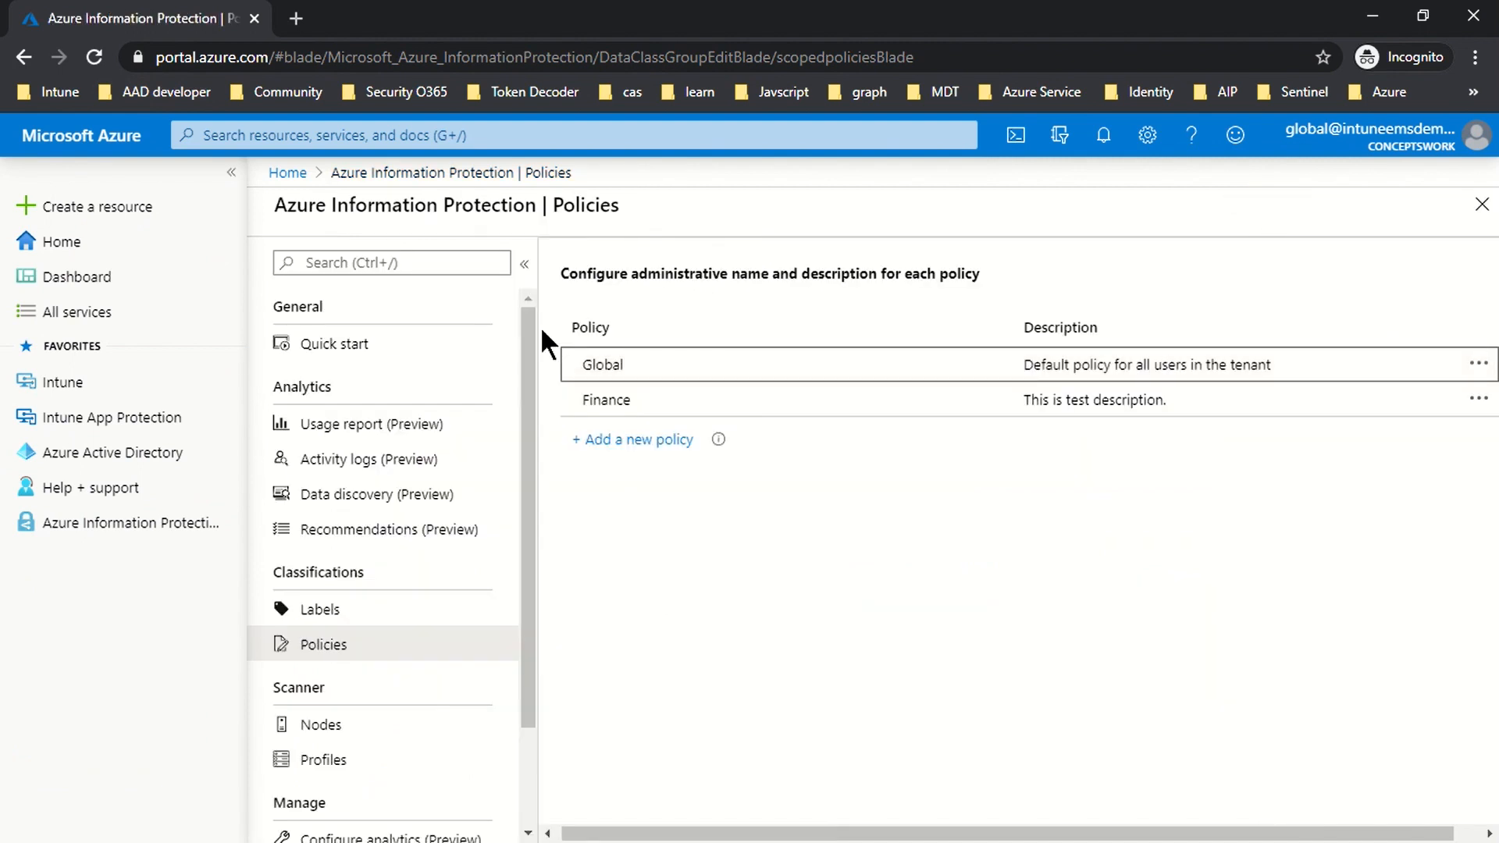
left_click(390, 617)
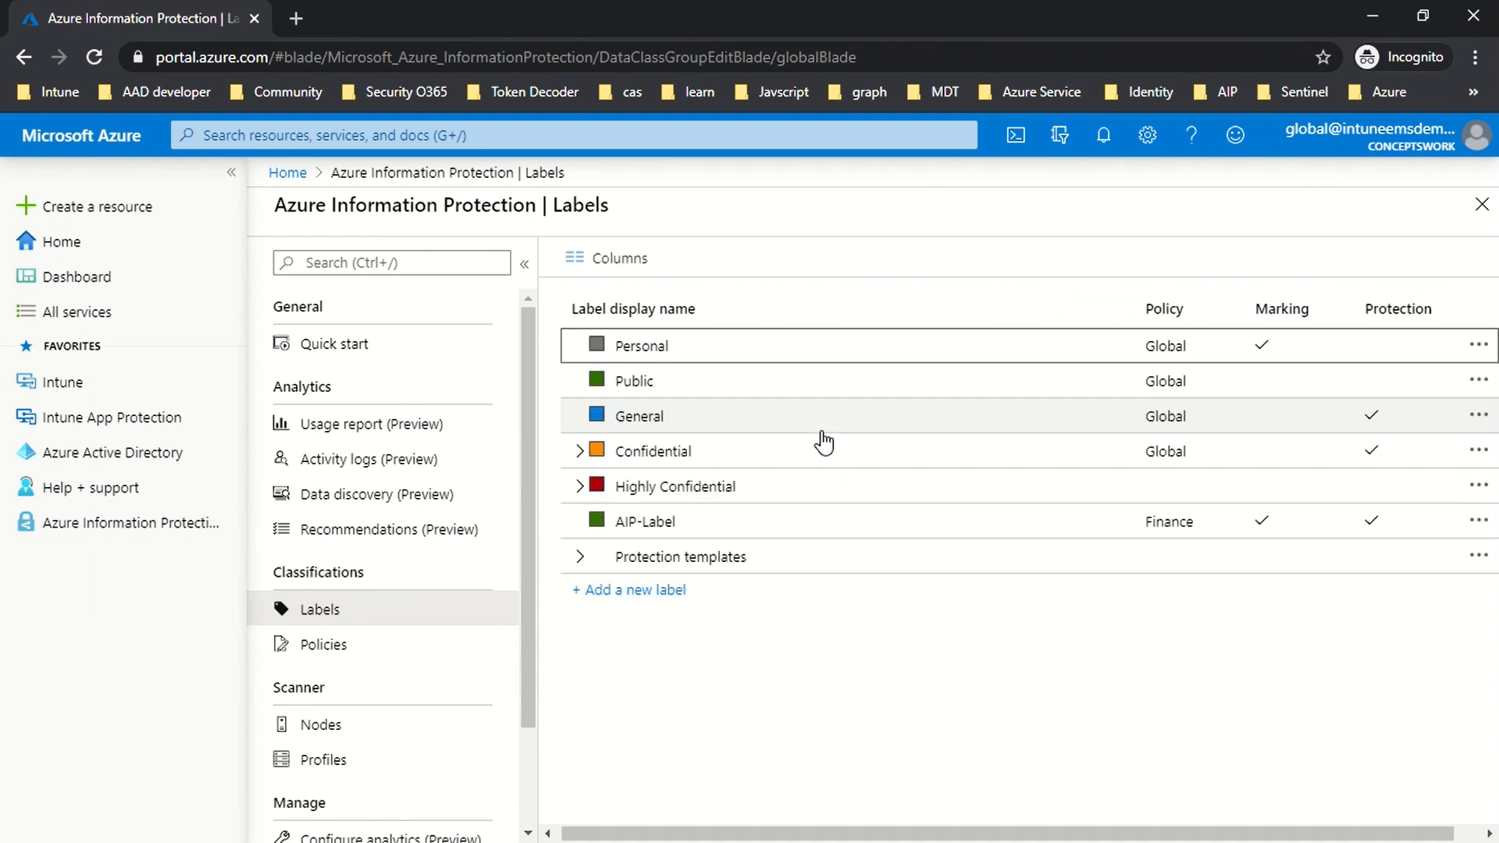
- Inspect AIP-Label's settings and its IT auto-apply condition, then go to the Policies list
left_click(651, 523)
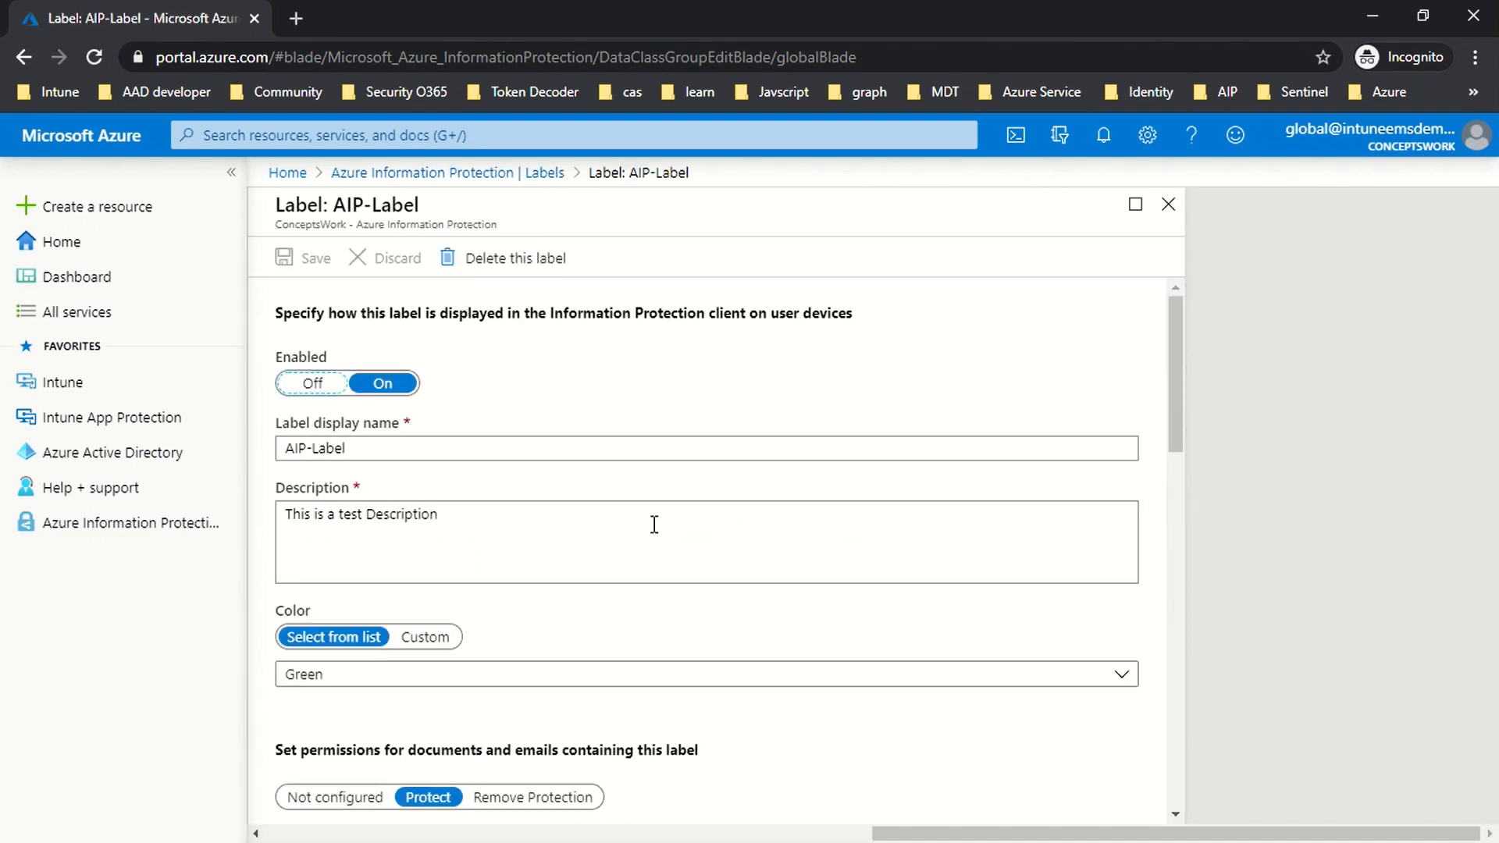
scroll(589, 546, "down", 4)
scroll(590, 550, "down", 10)
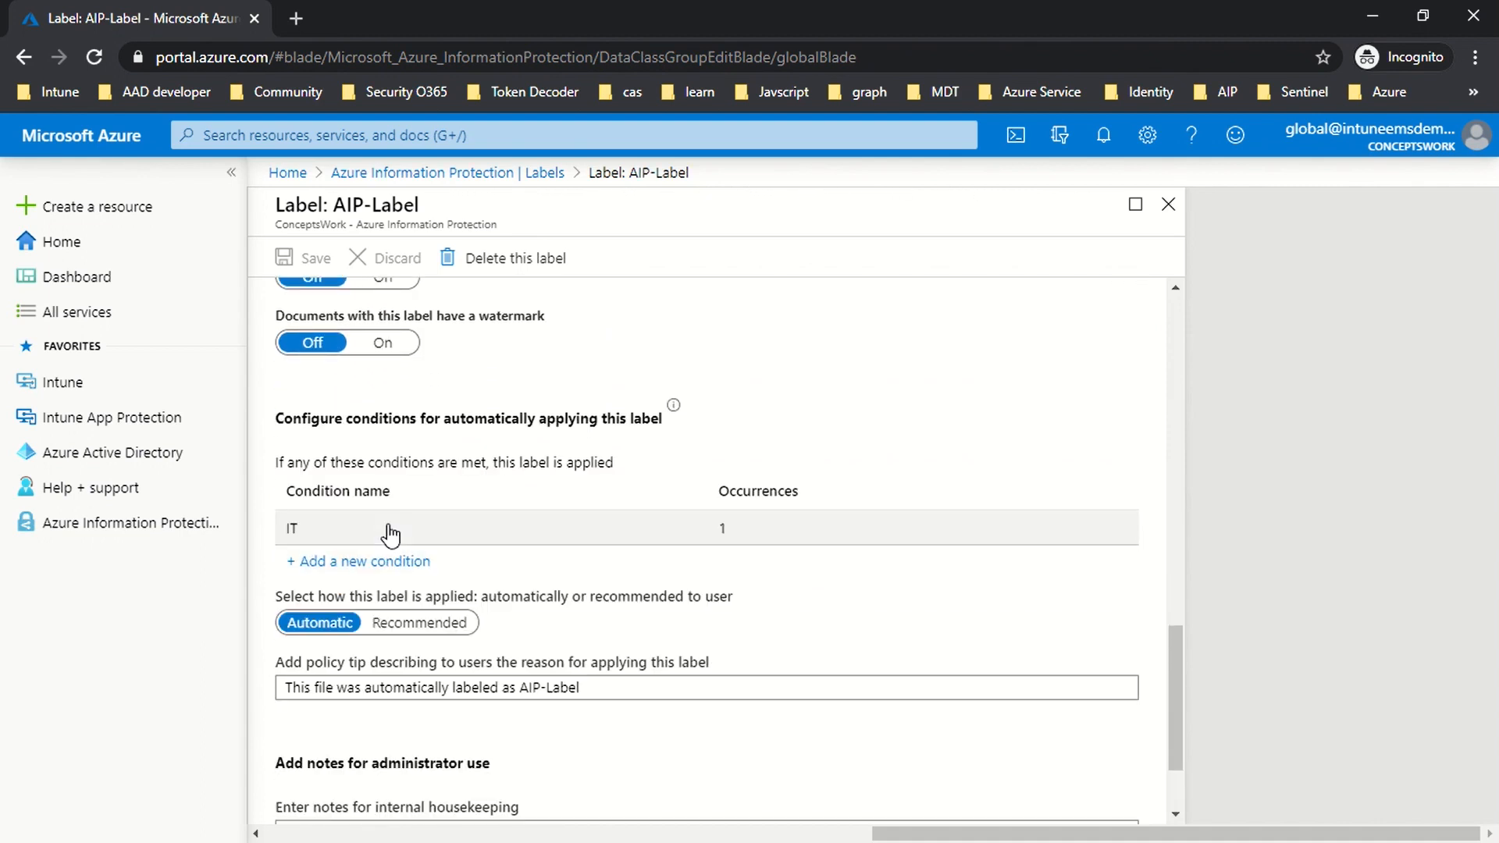
left_click(390, 536)
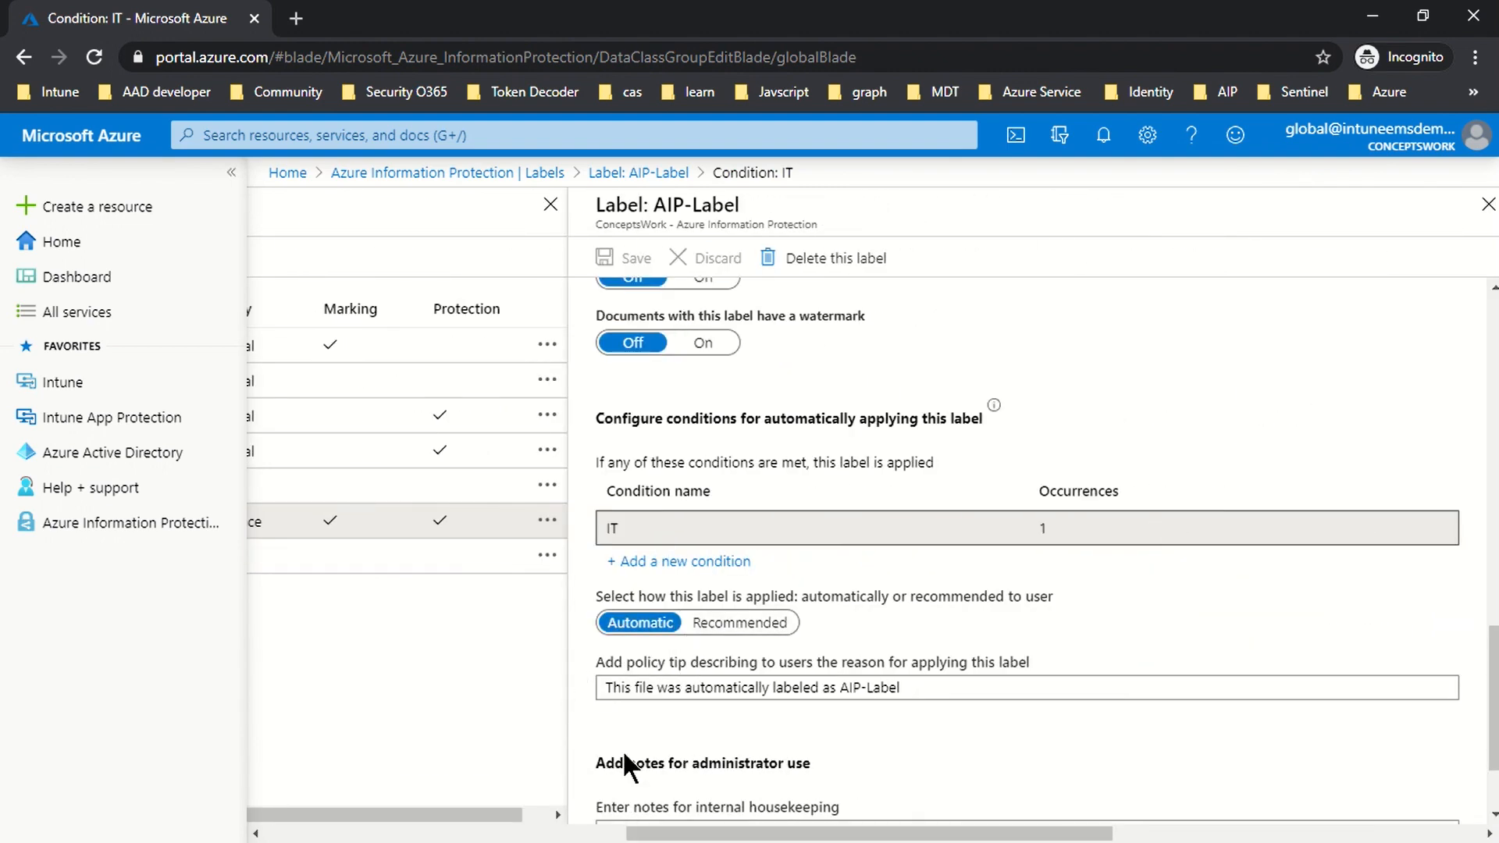
left_click_drag(760, 834, 456, 834)
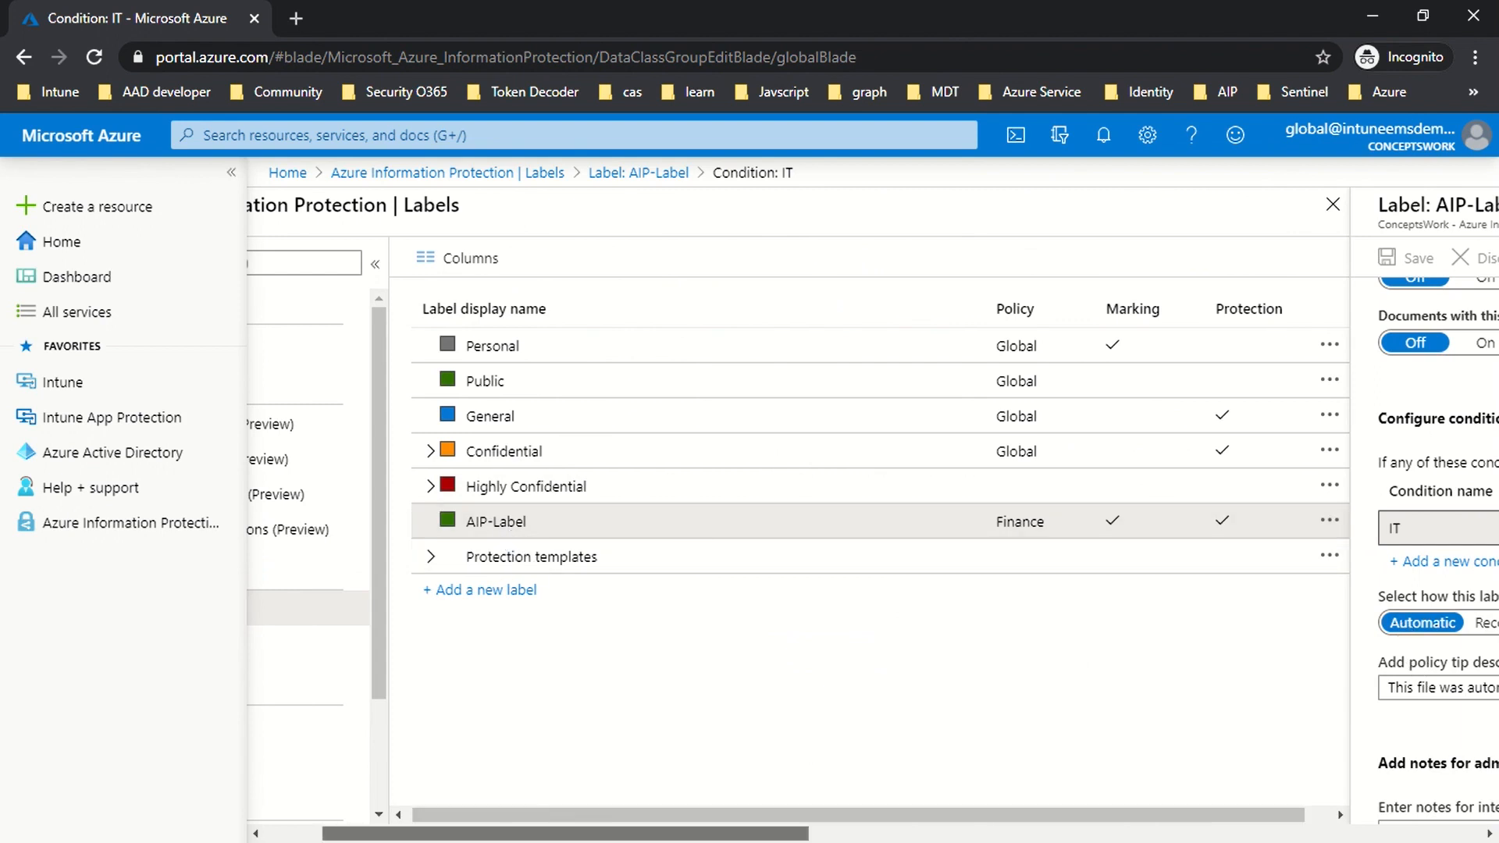
left_click_drag(376, 833, 312, 834)
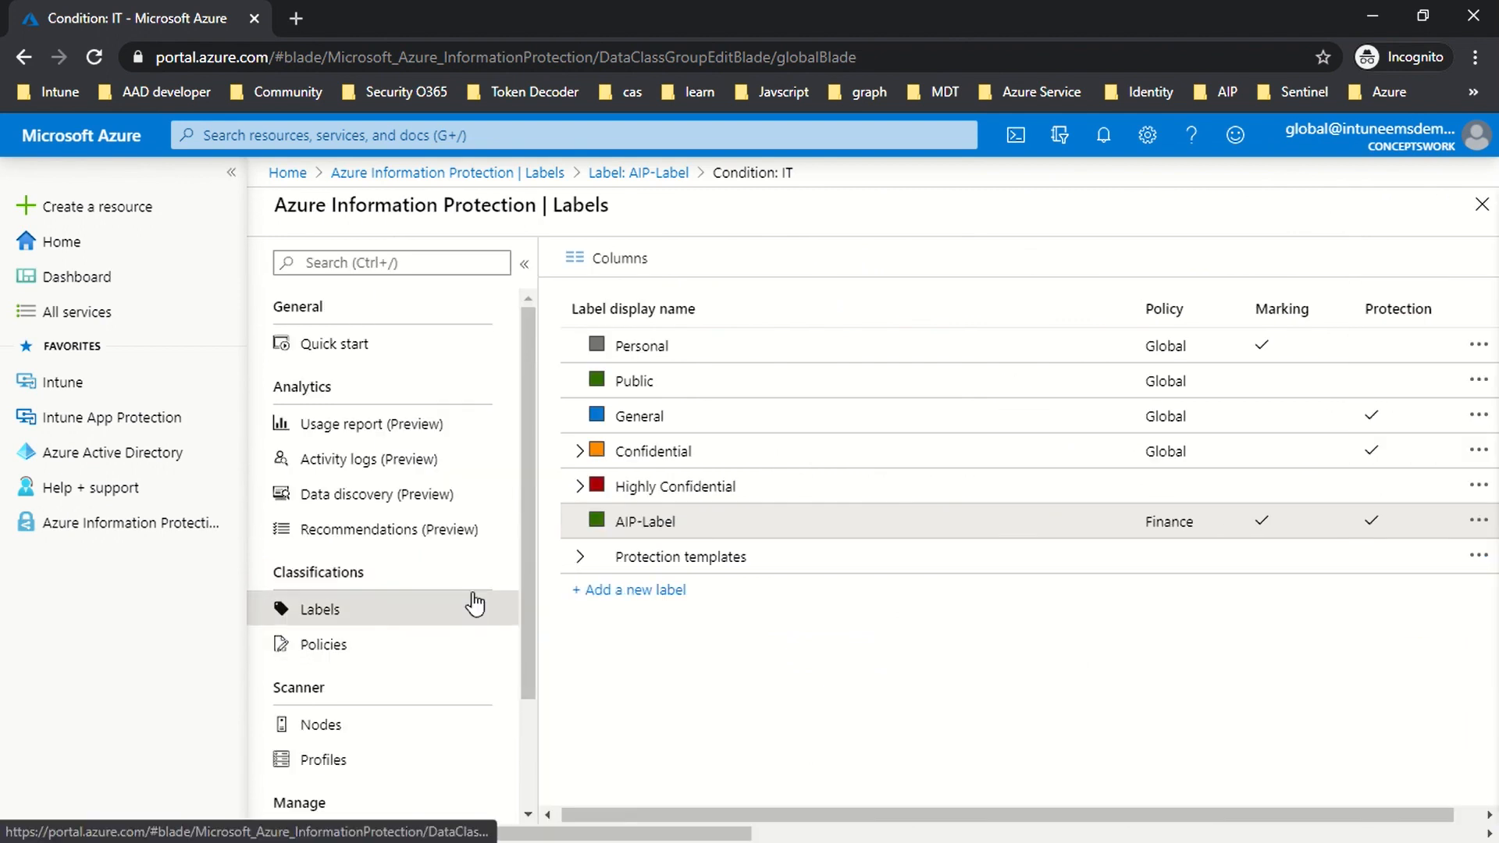
left_click(338, 652)
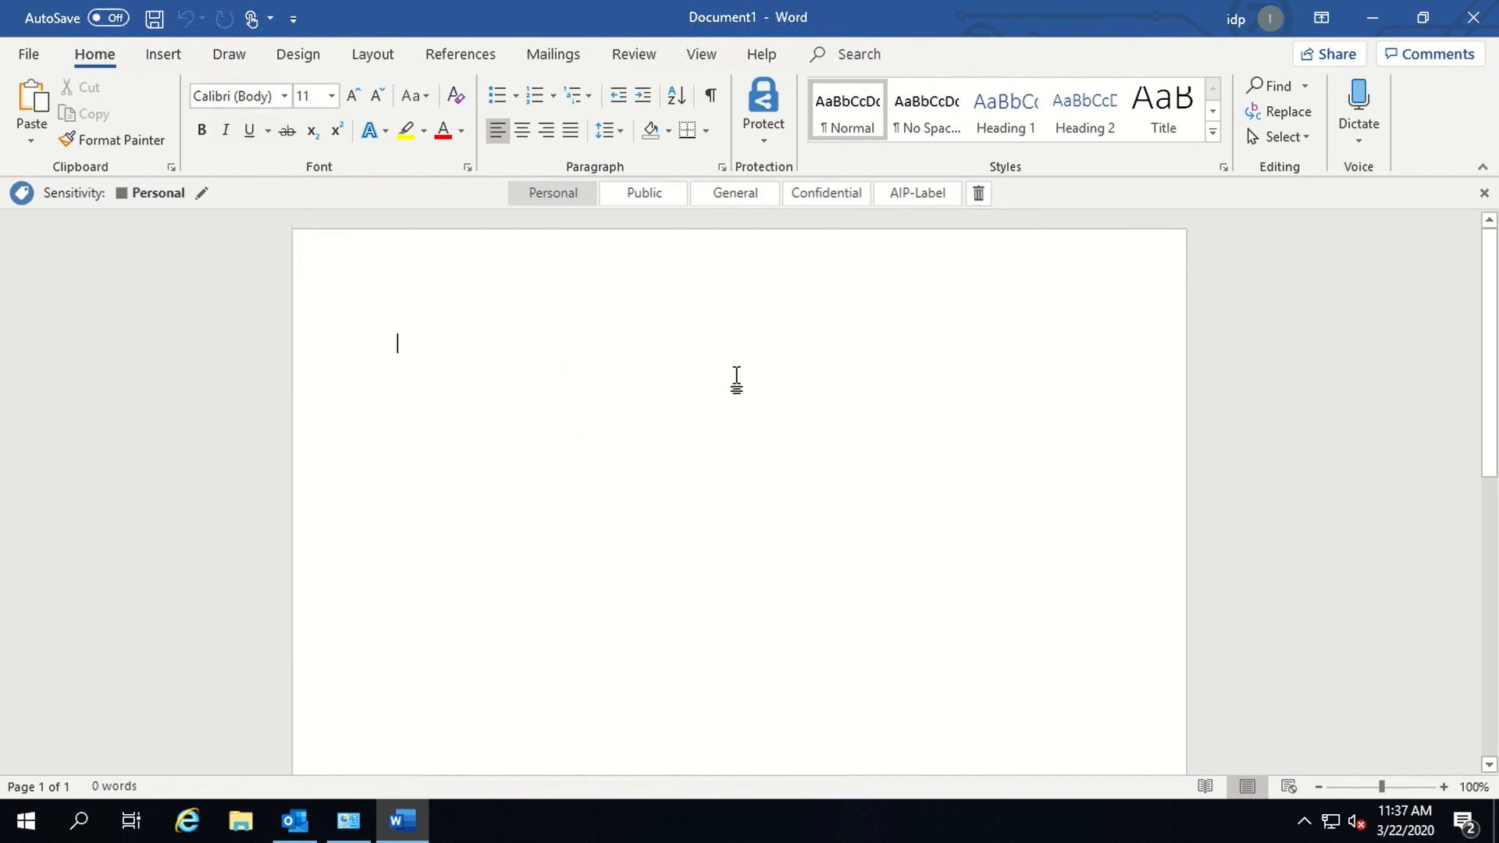
- Type a trial 'HumanResour' line in the blank document, then delete it
type("HumanRes")
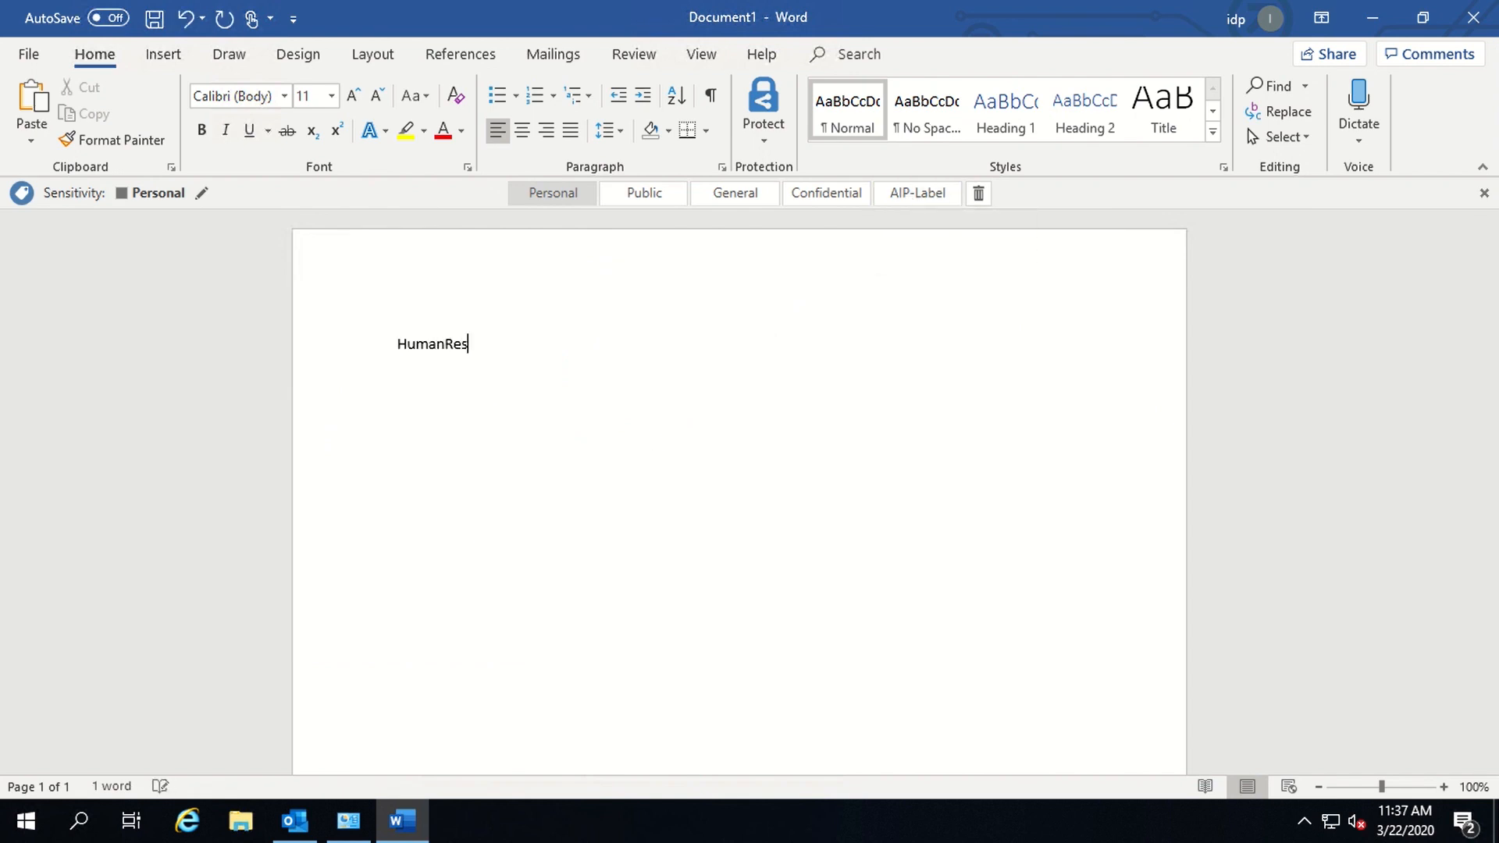
type("ource")
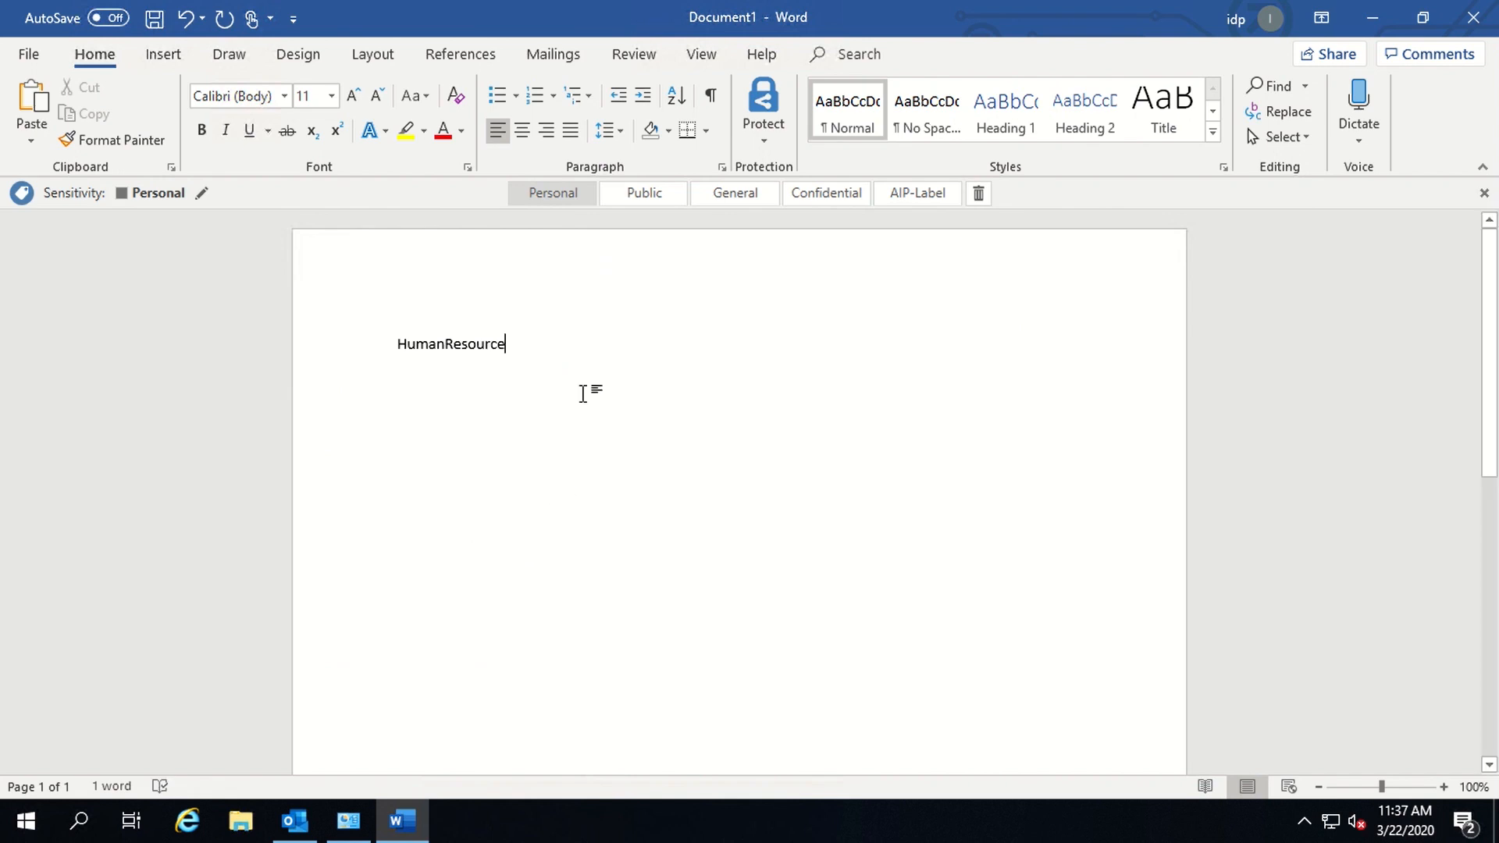
left_click(166, 344)
key("Delete")
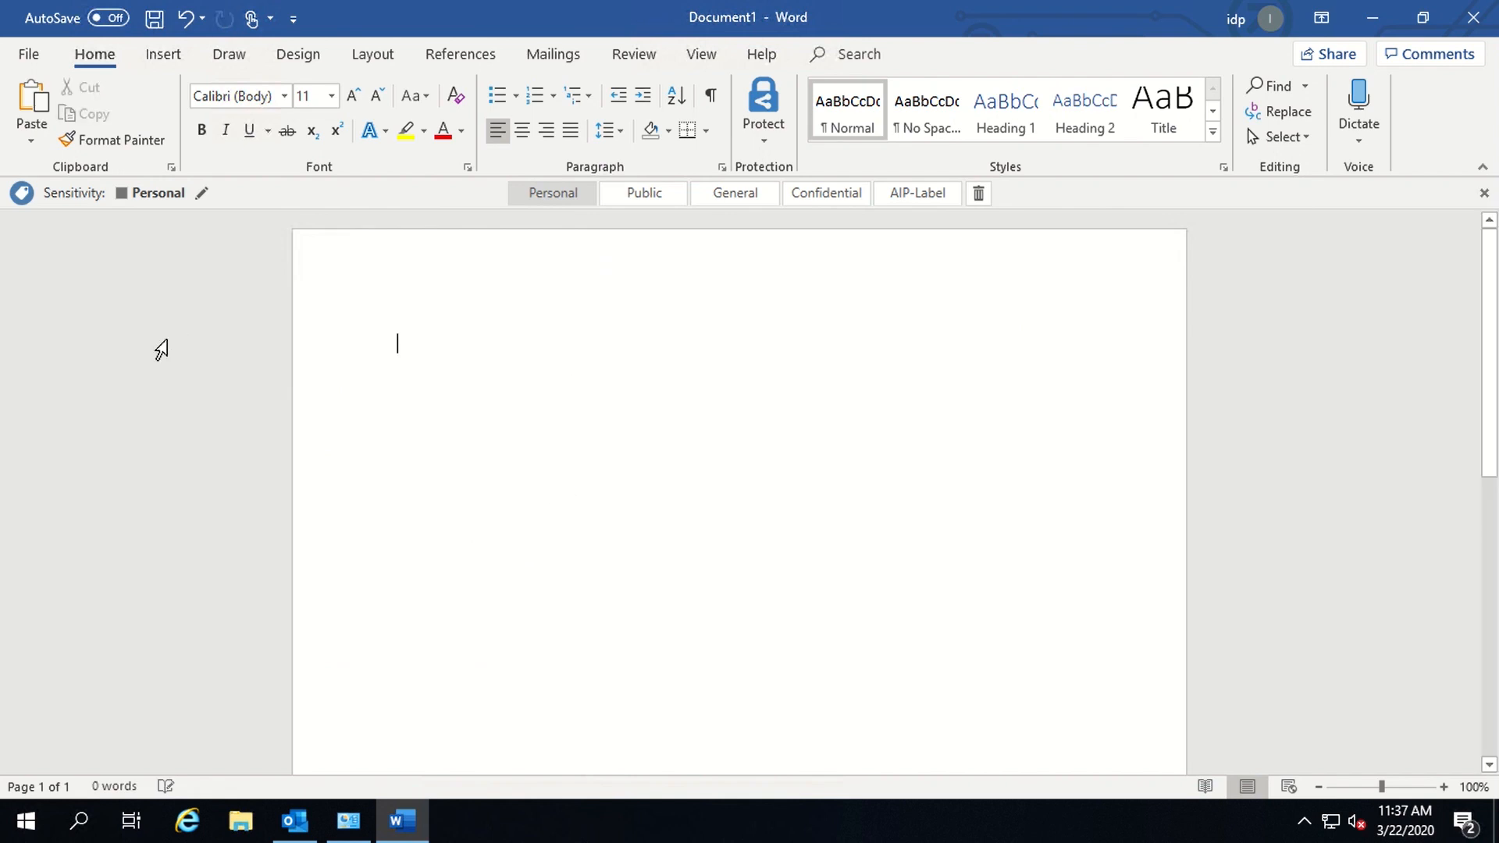
- Generate five sample paragraphs with =rand() and type 'HumanResource' on a new line below
type("=rand()")
key("Return")
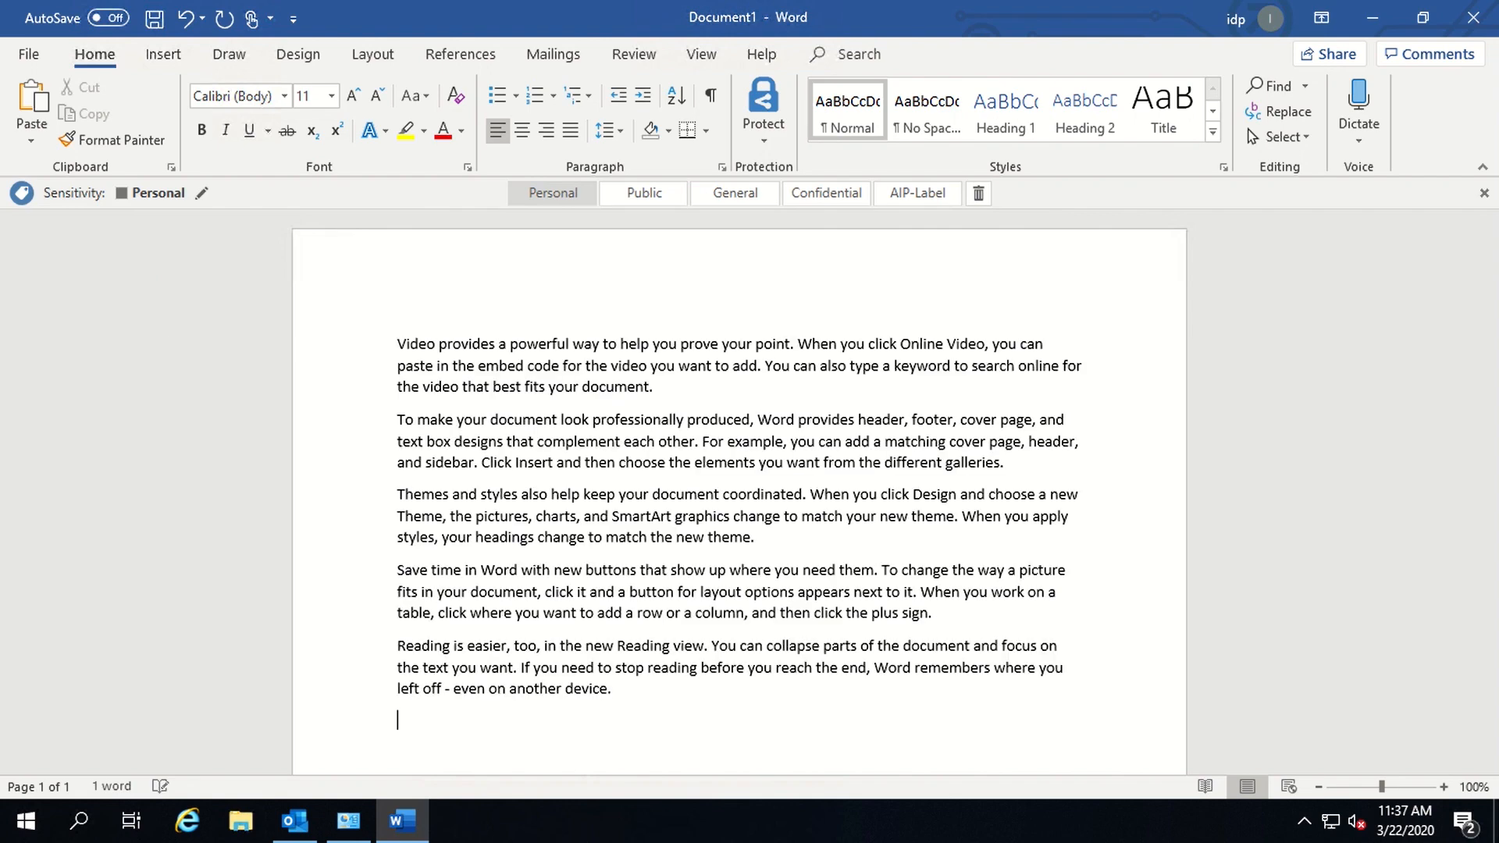
key("Return")
type("HumanResource")
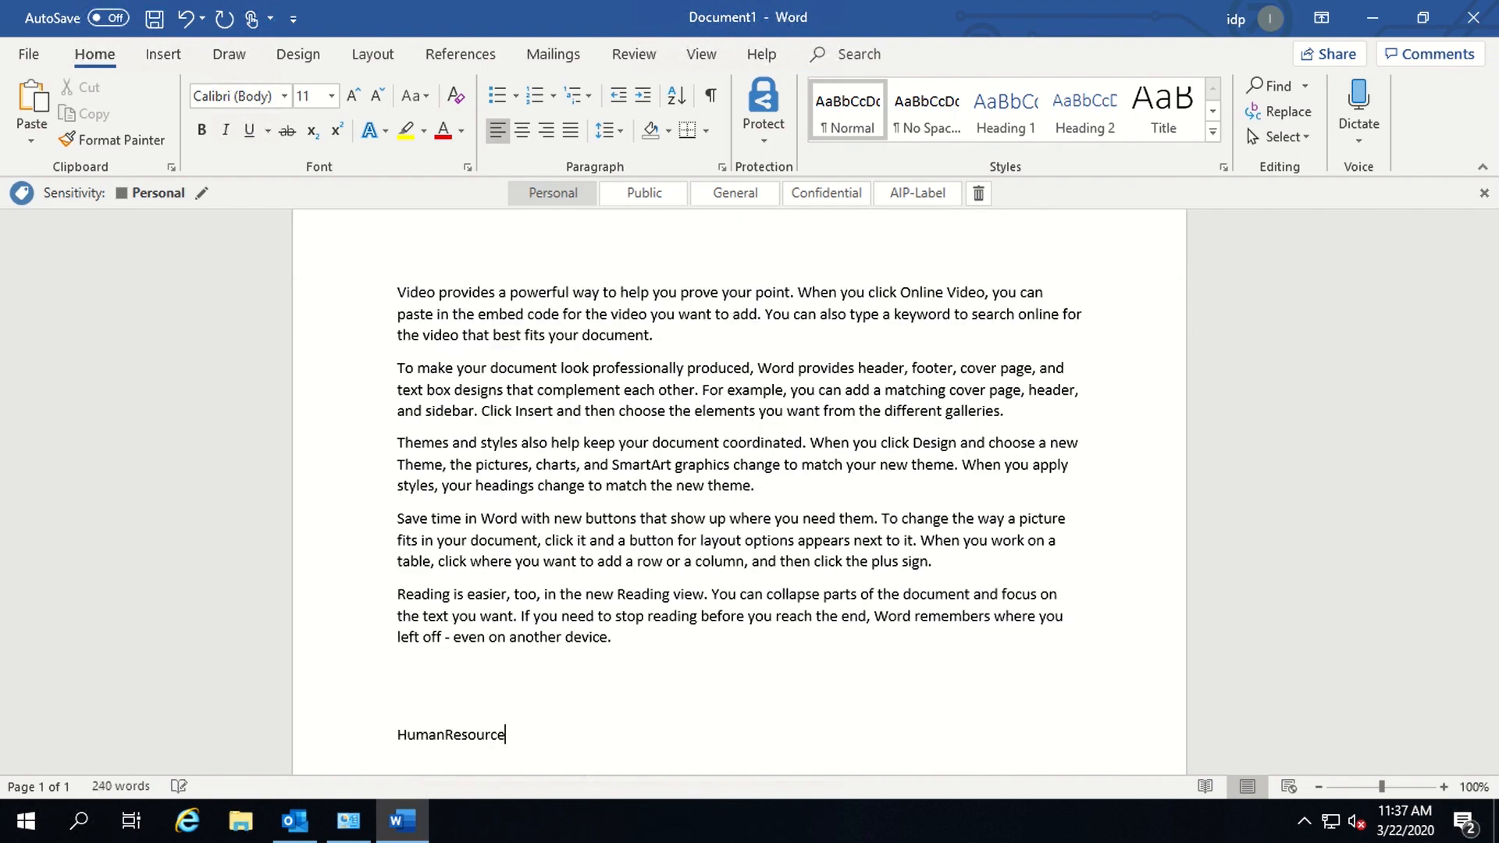
left_click(326, 422)
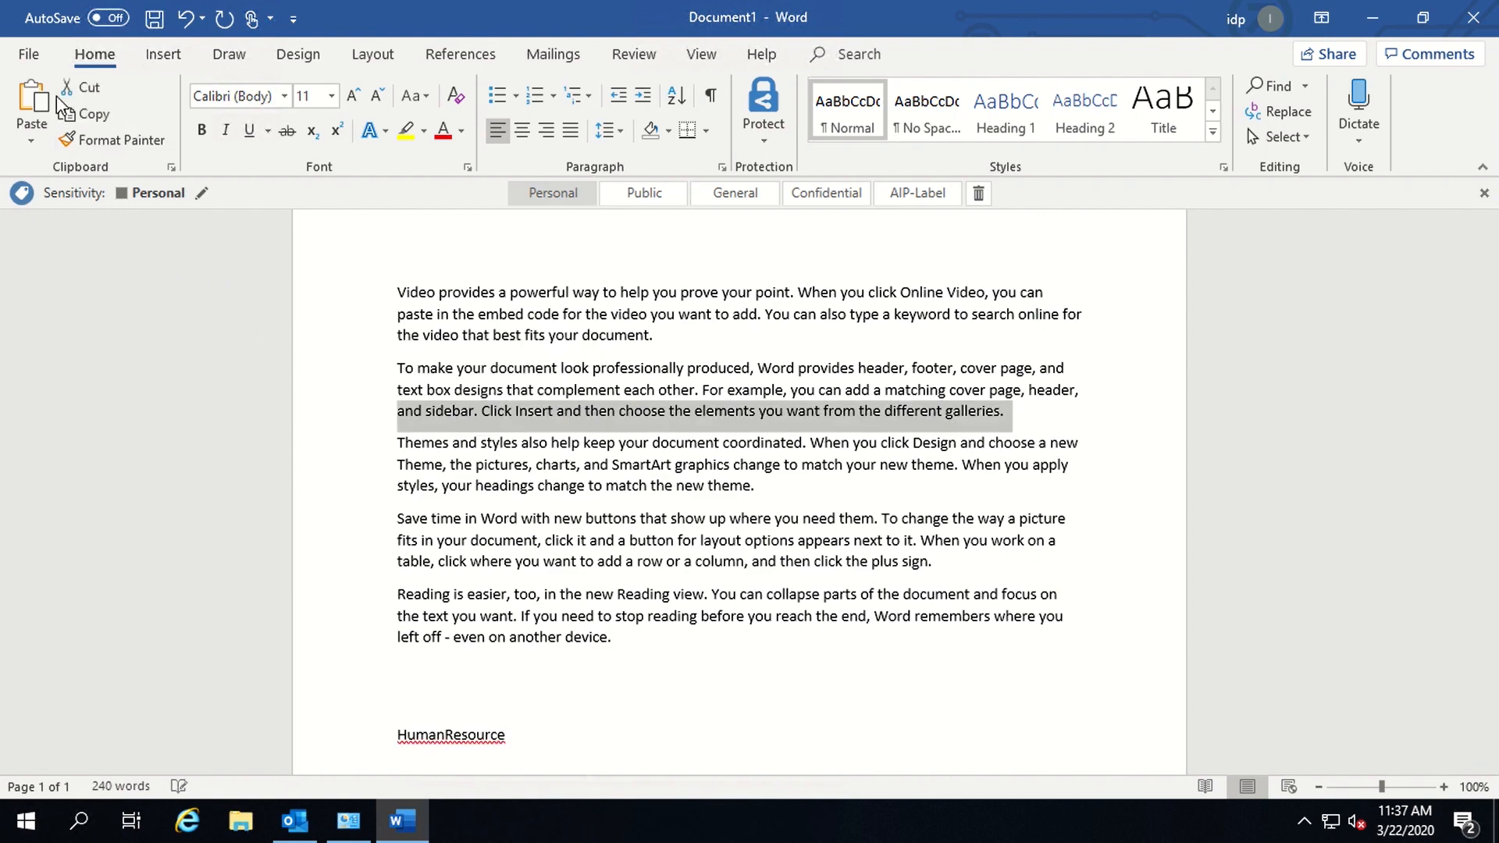
- Save the document as 'Protected' in Documents, then switch to the Outlook inbox
left_click(30, 55)
left_click(68, 345)
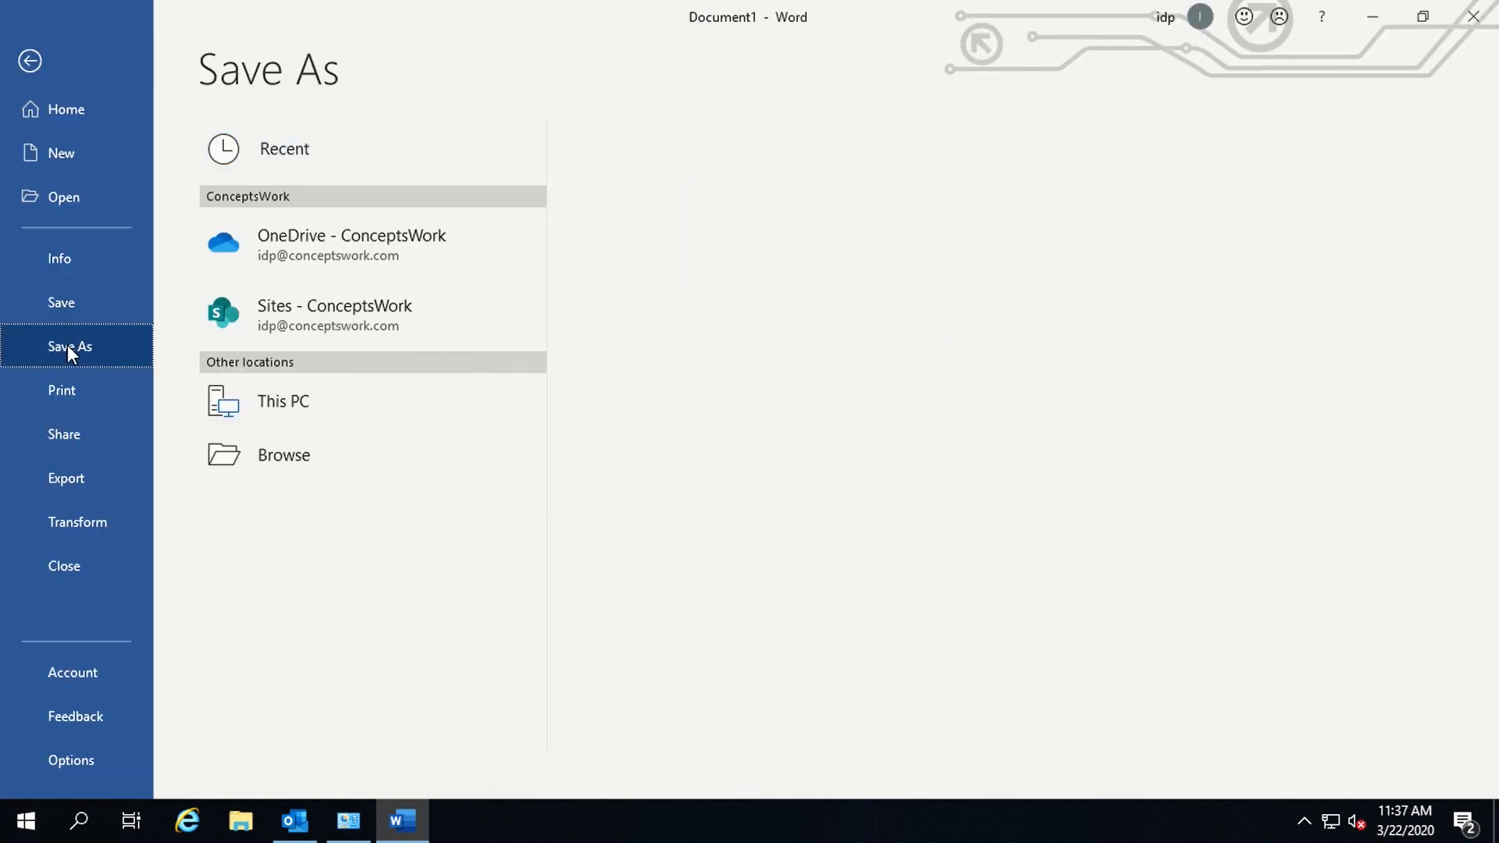
left_click(355, 516)
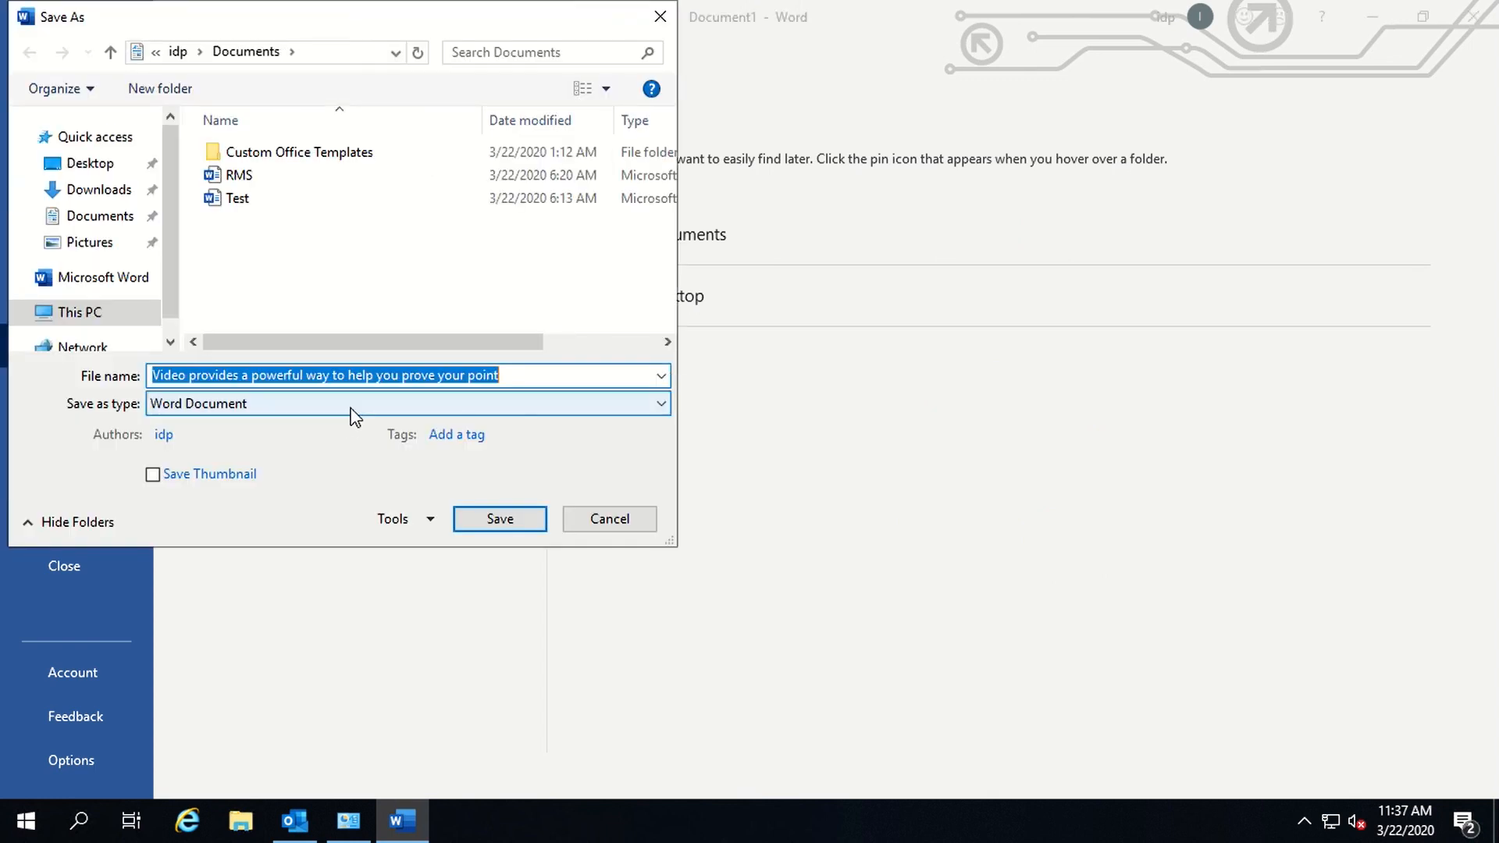
key("BackSpace")
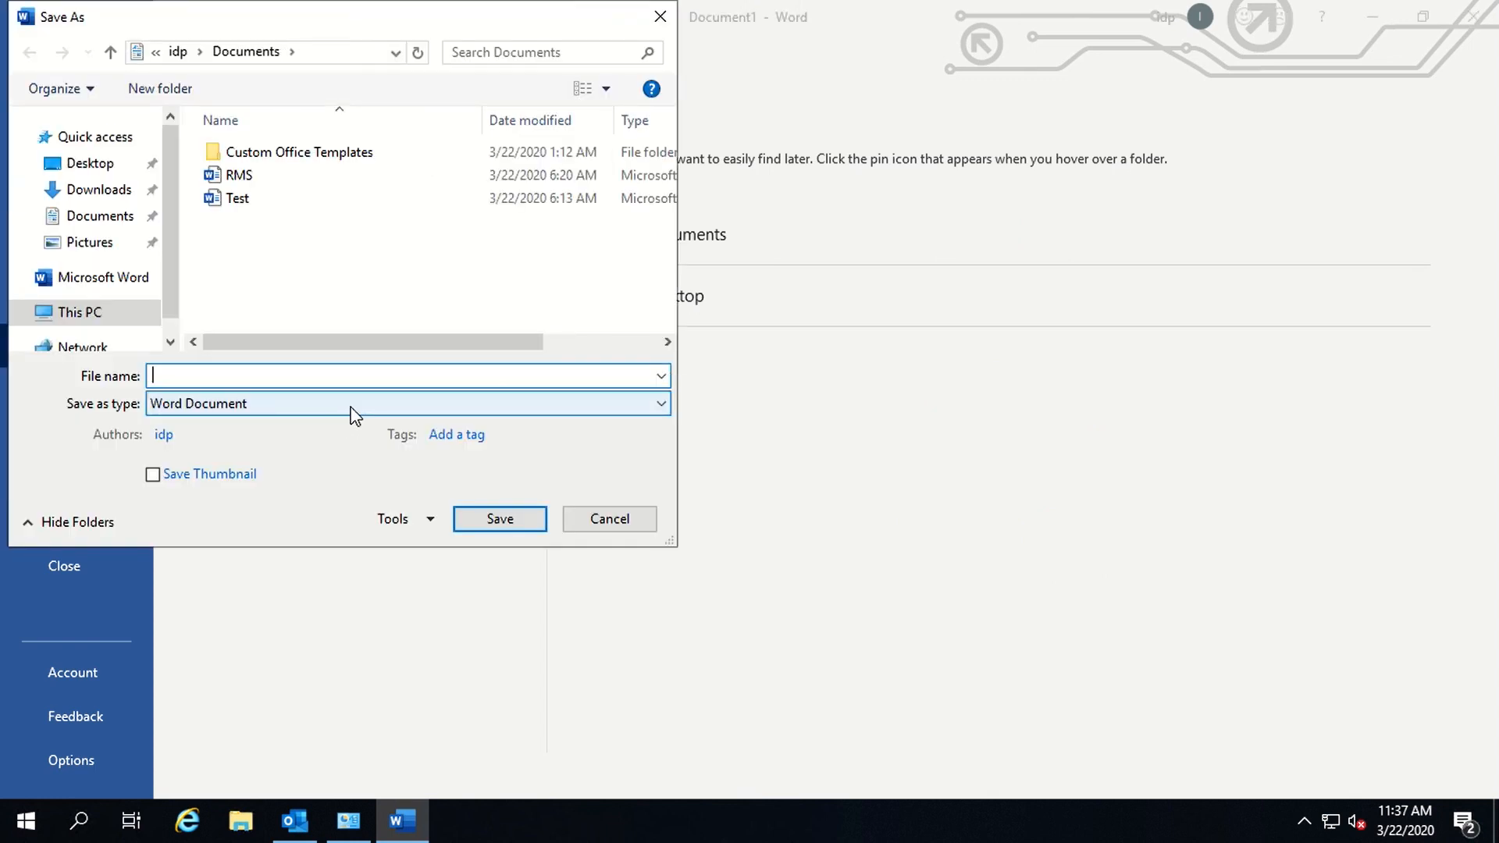
type("Protected")
key("Return")
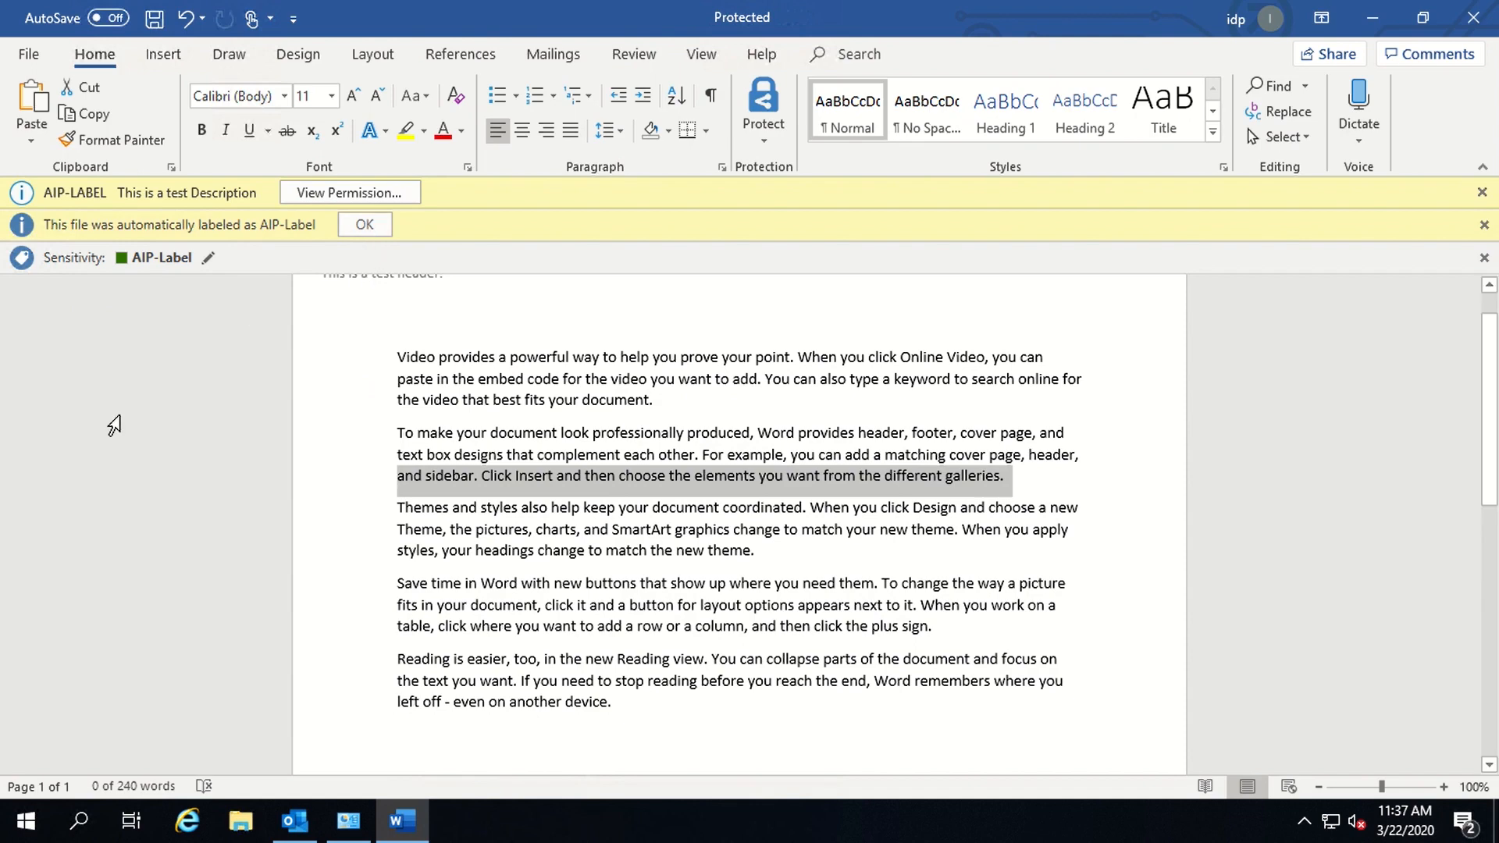
left_click(857, 591)
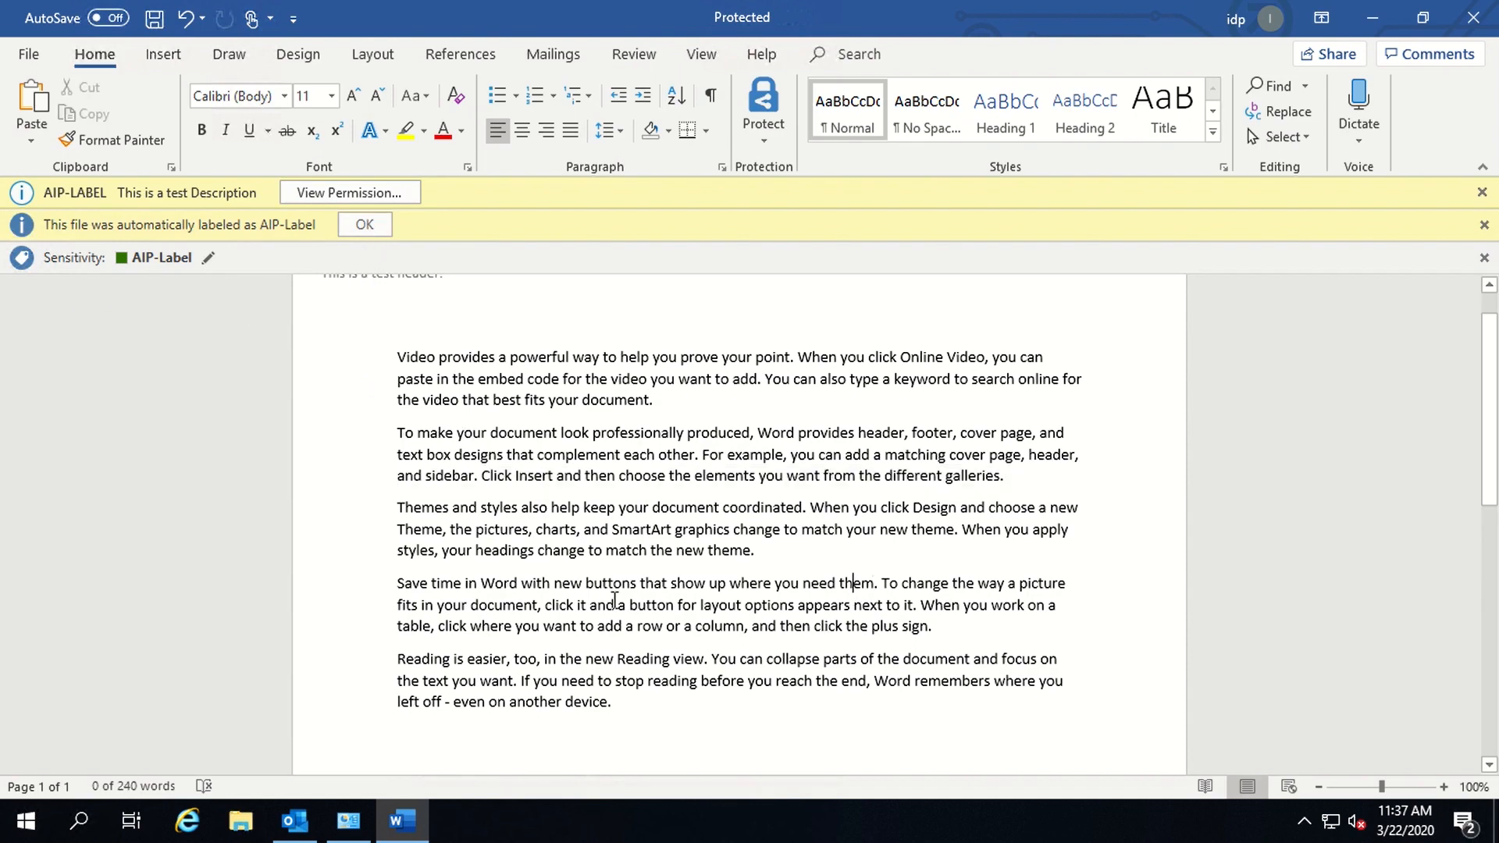
left_click(295, 821)
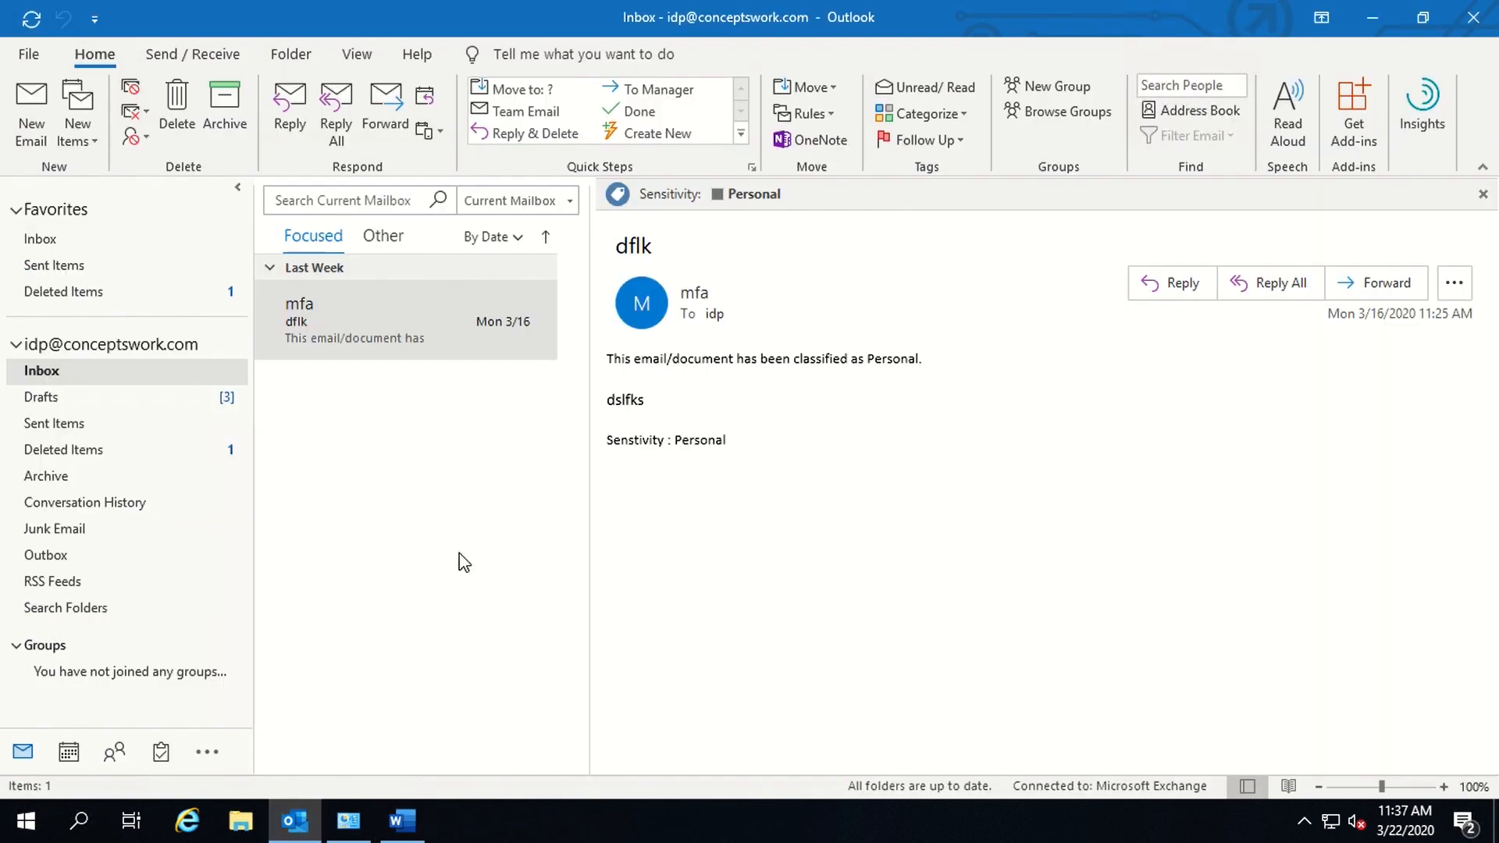
- Start a new email addressed to a contact from the Recent People suggestions
left_click(39, 148)
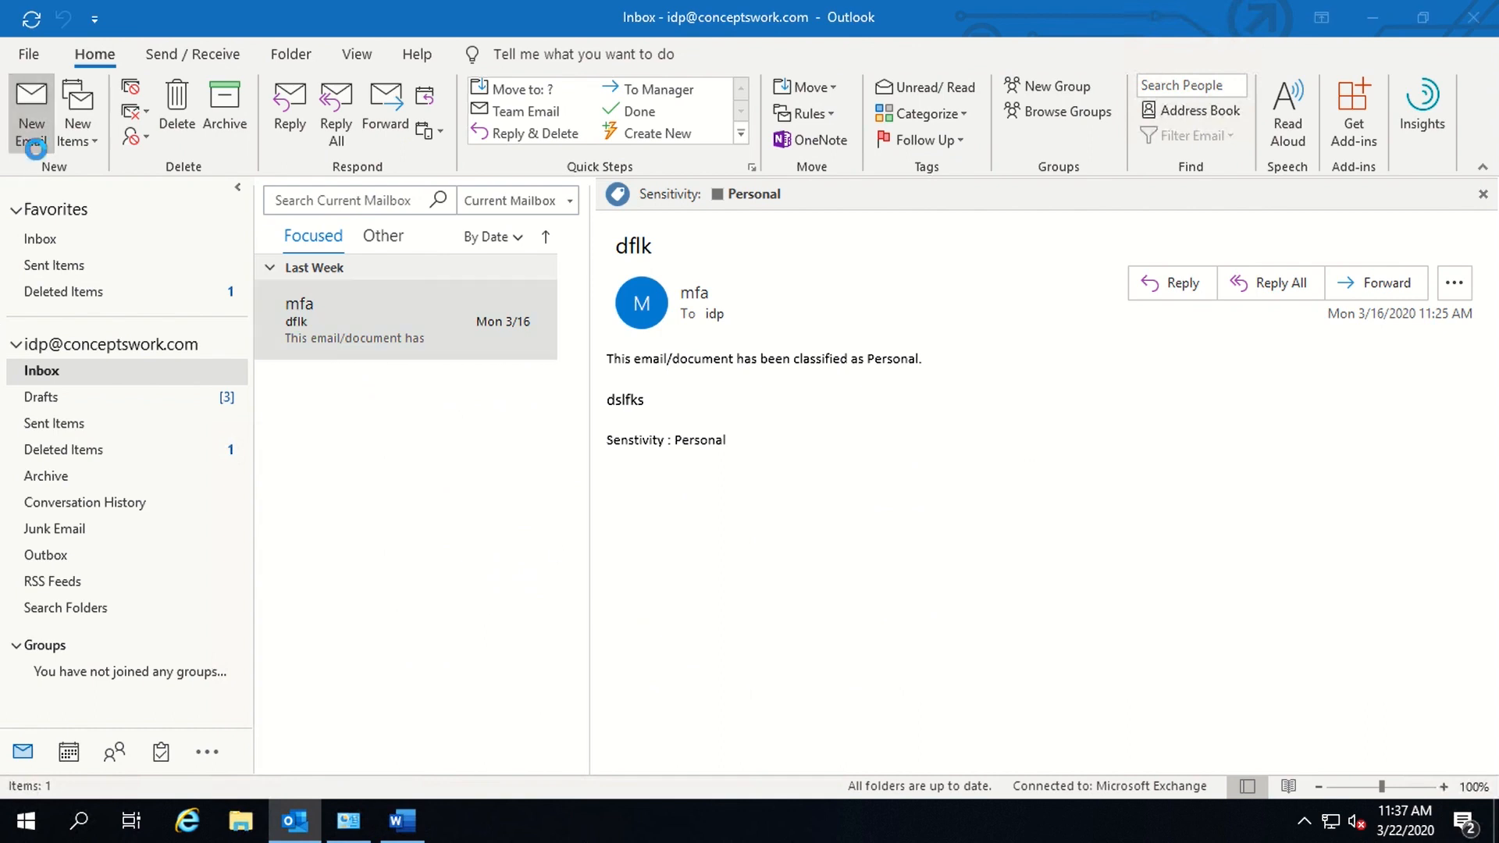
left_click(262, 245)
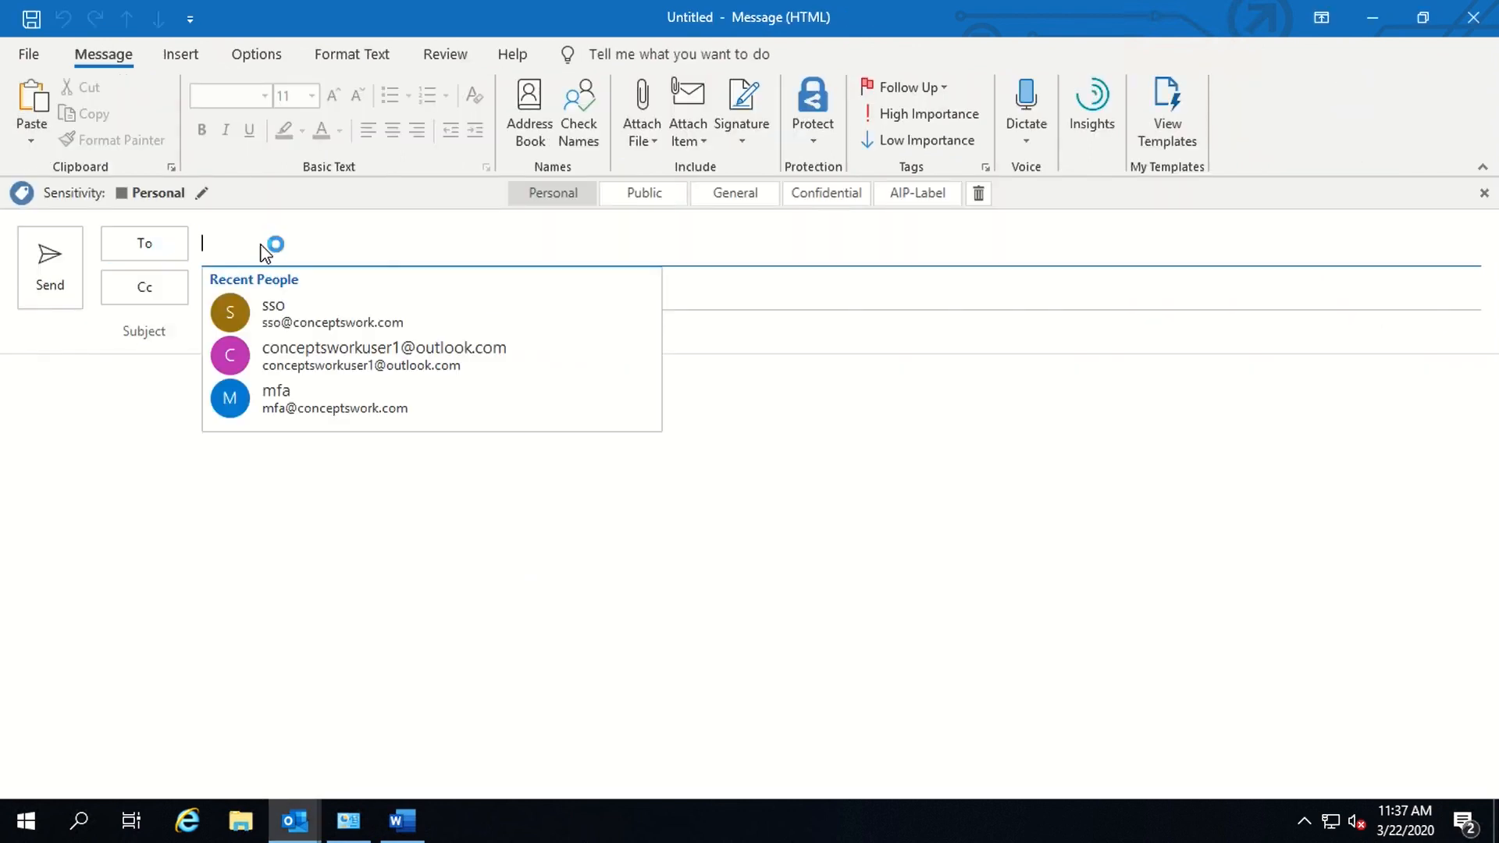
left_click(324, 410)
left_click(309, 299)
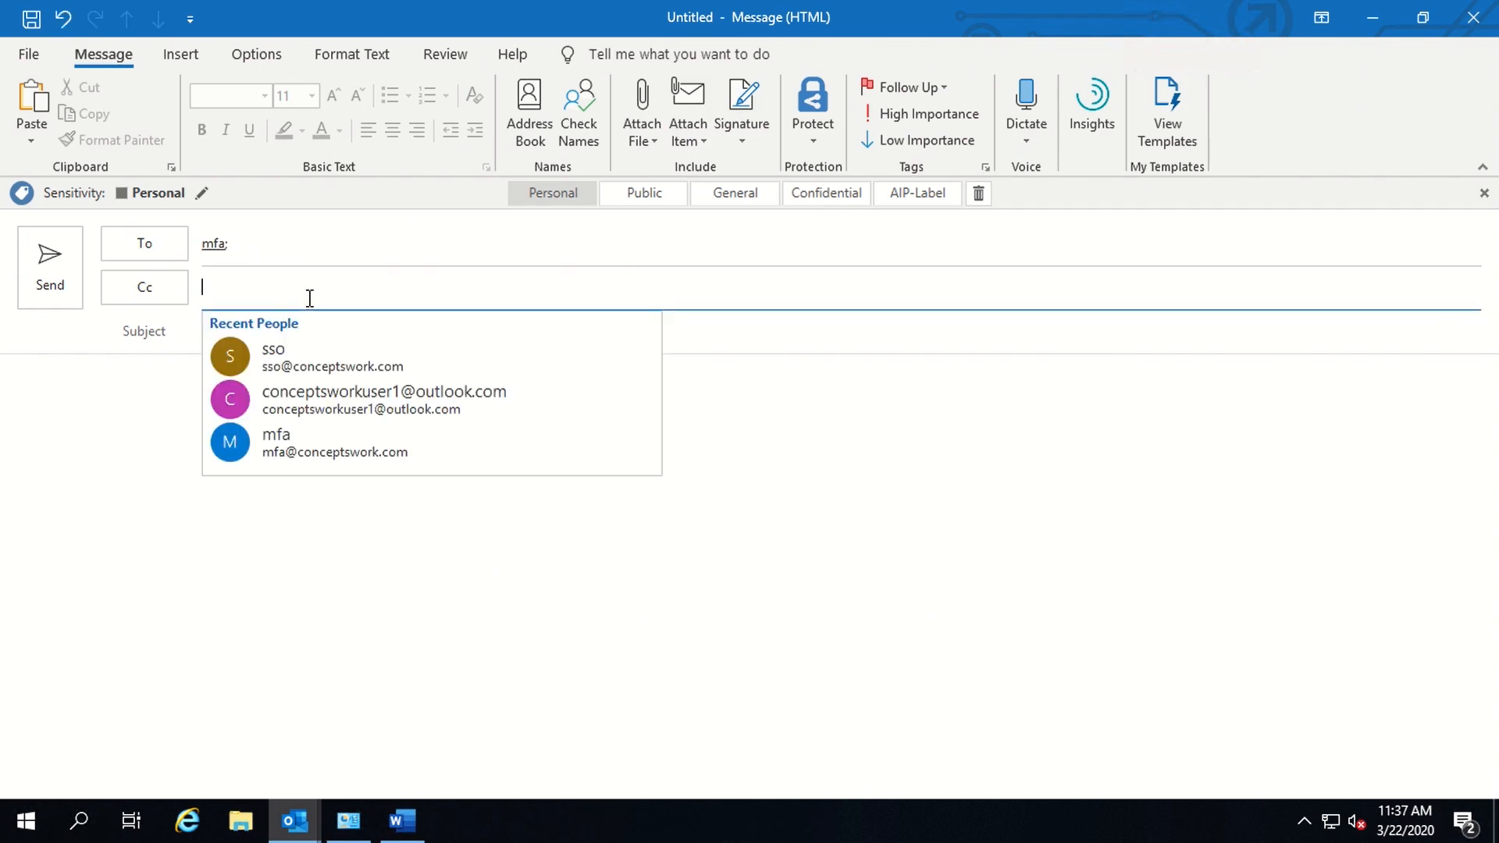
left_click(10, 538)
- Give the email subject 'Ad' and body 'HumanResource', then send it
left_click(258, 341)
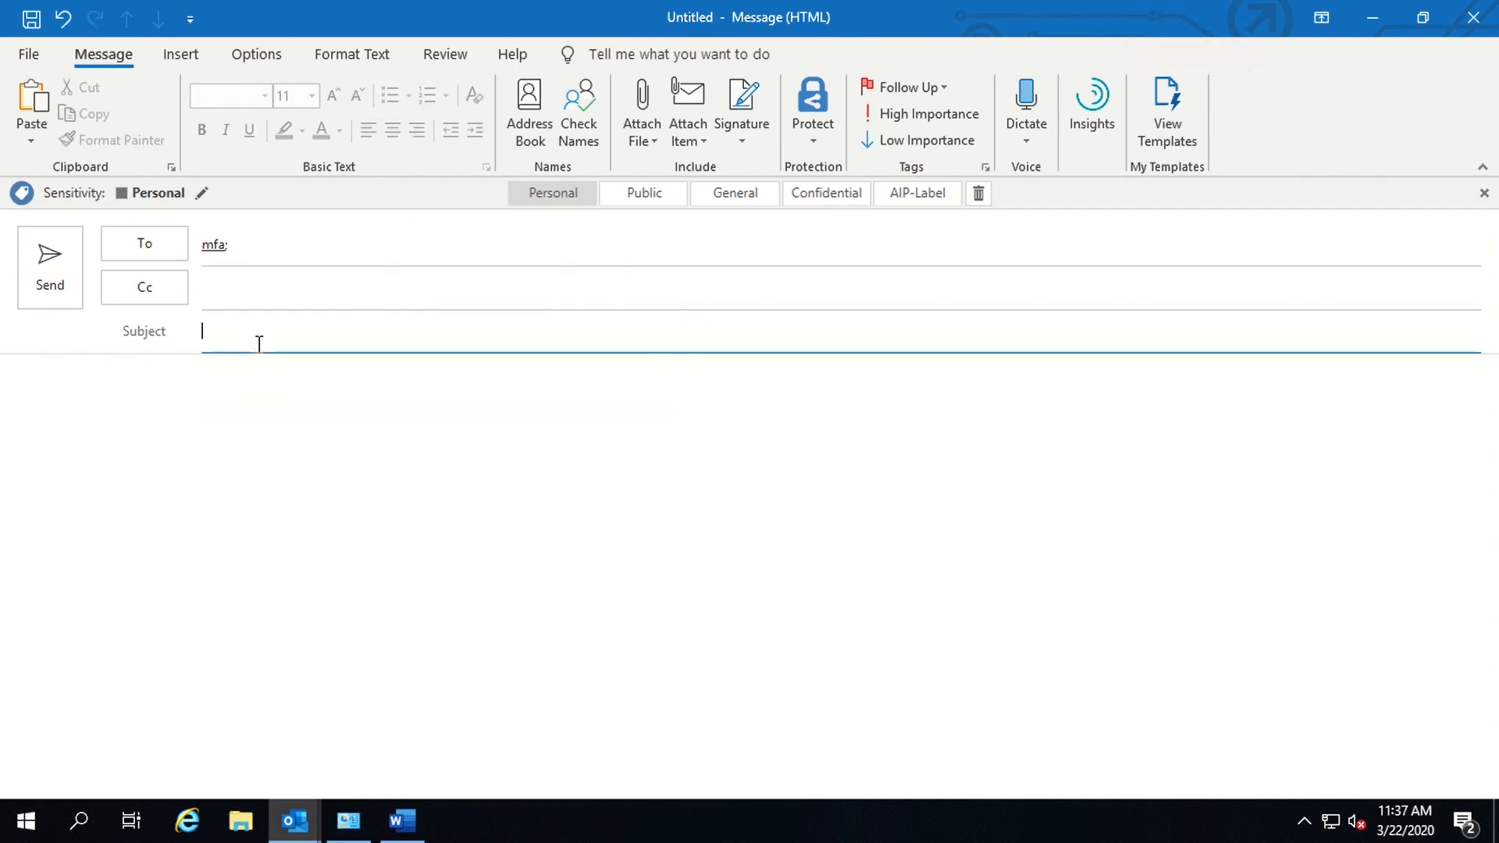
type("Ad")
left_click(217, 541)
type("H")
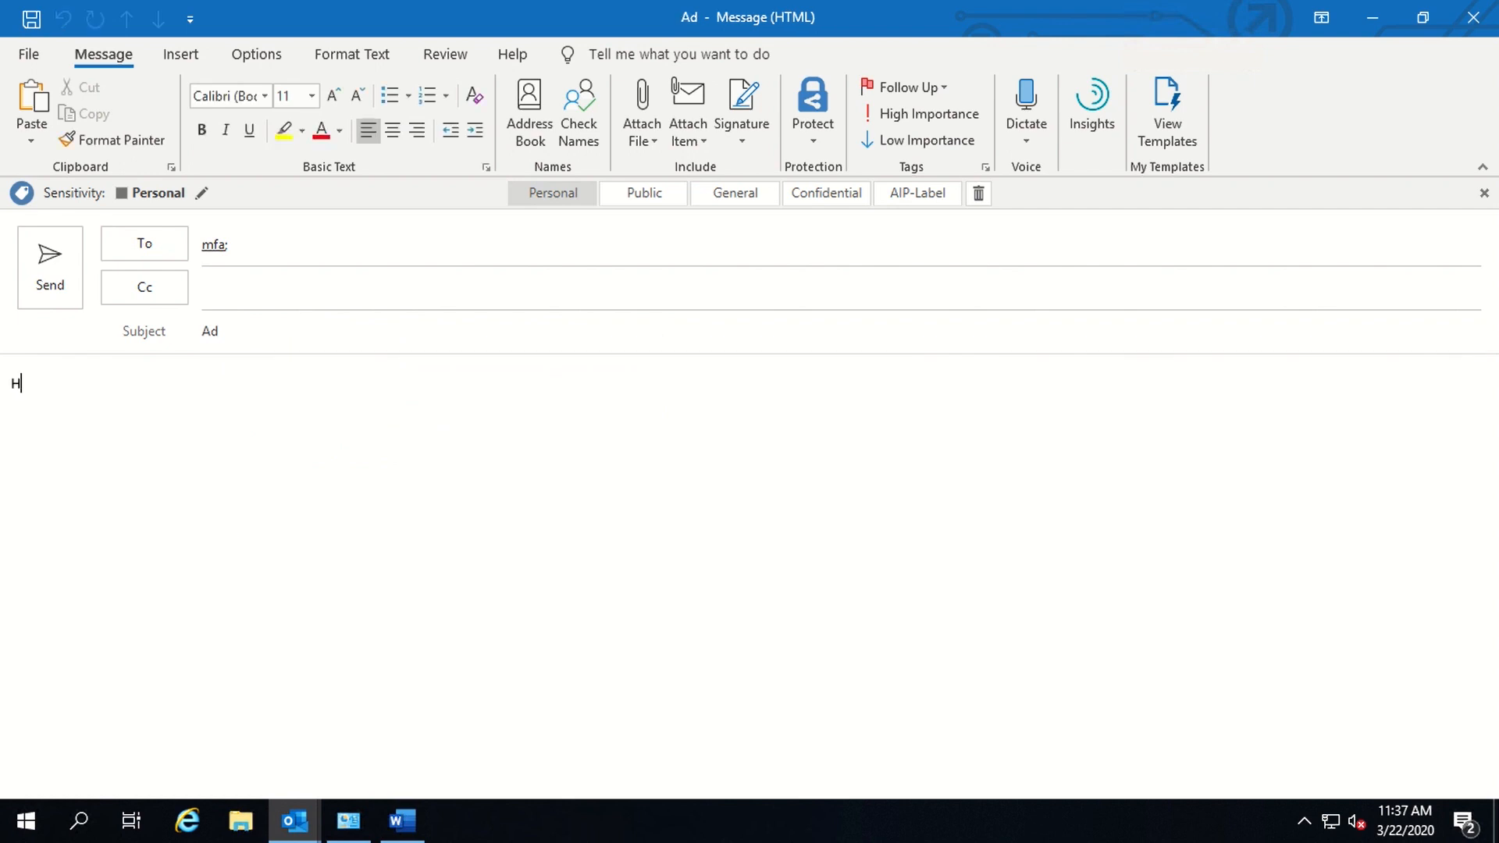
type("umanResource")
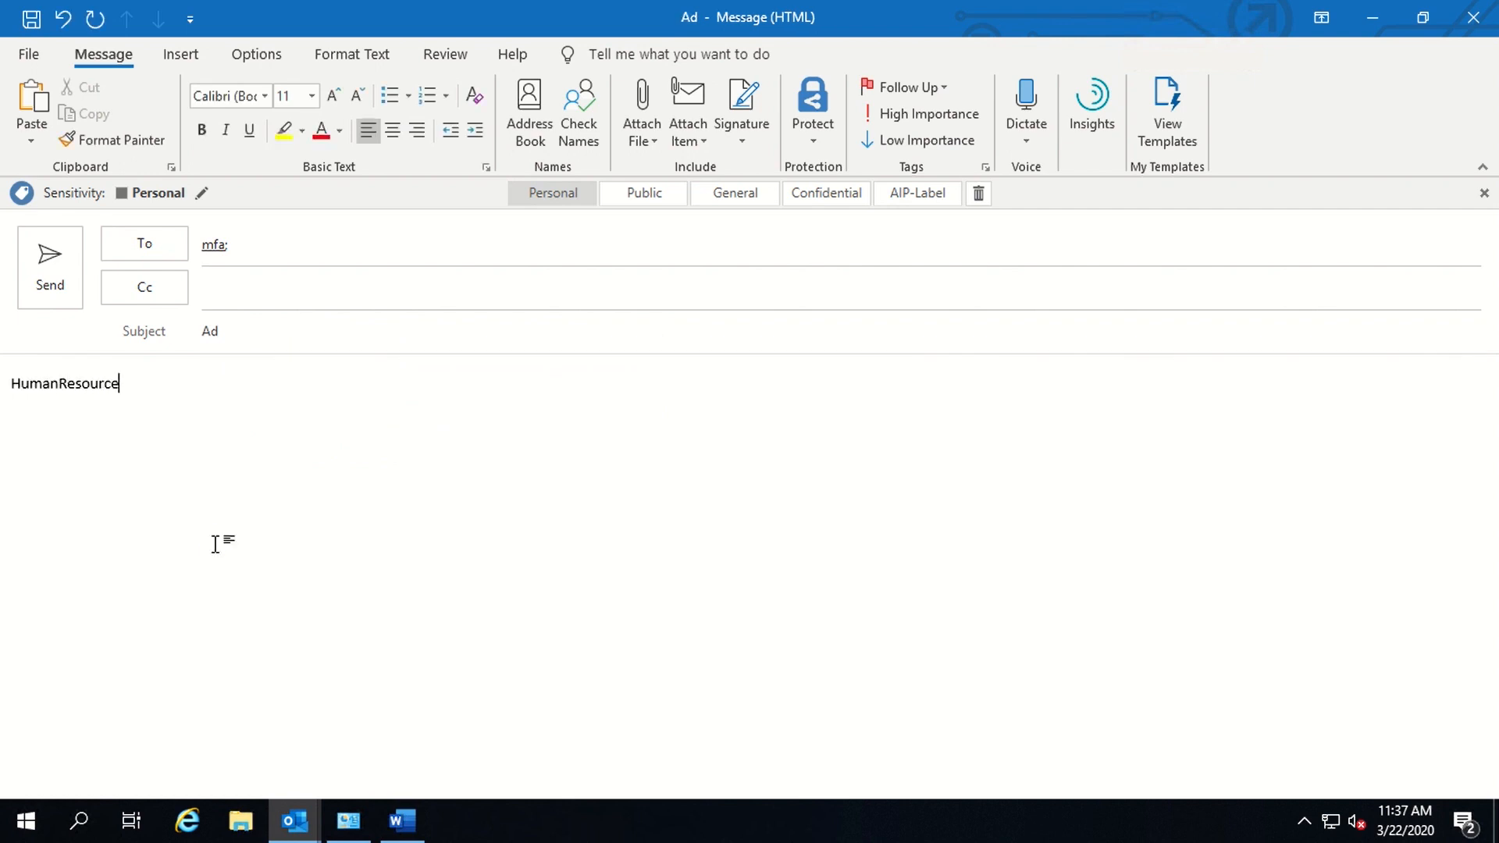
key("ctrl+Return")
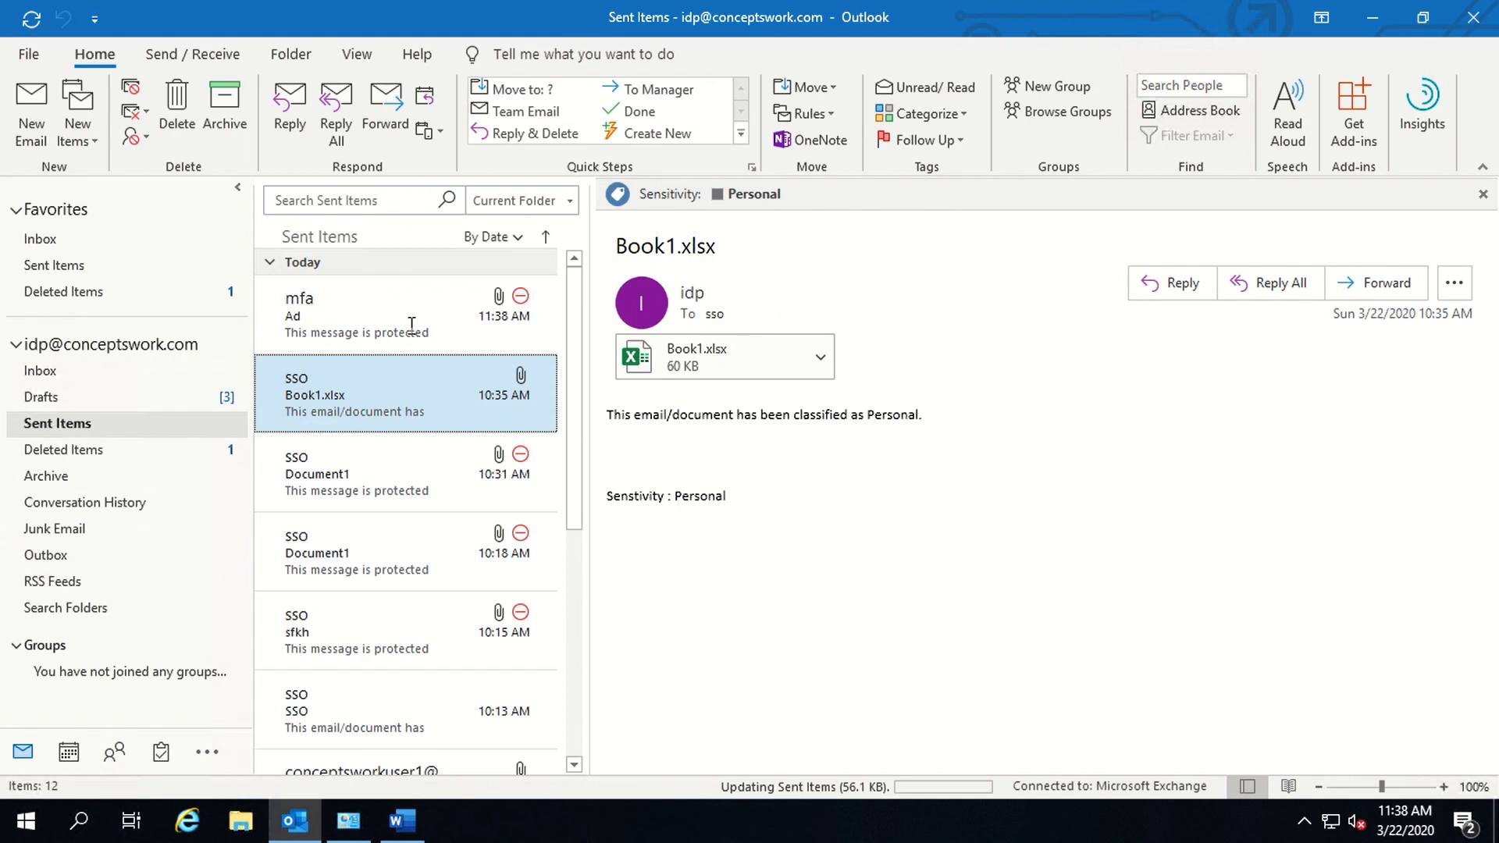
- Check the AIP-Label on the sent 'Ad' message, then return to the Protected document in Word
left_click(410, 328)
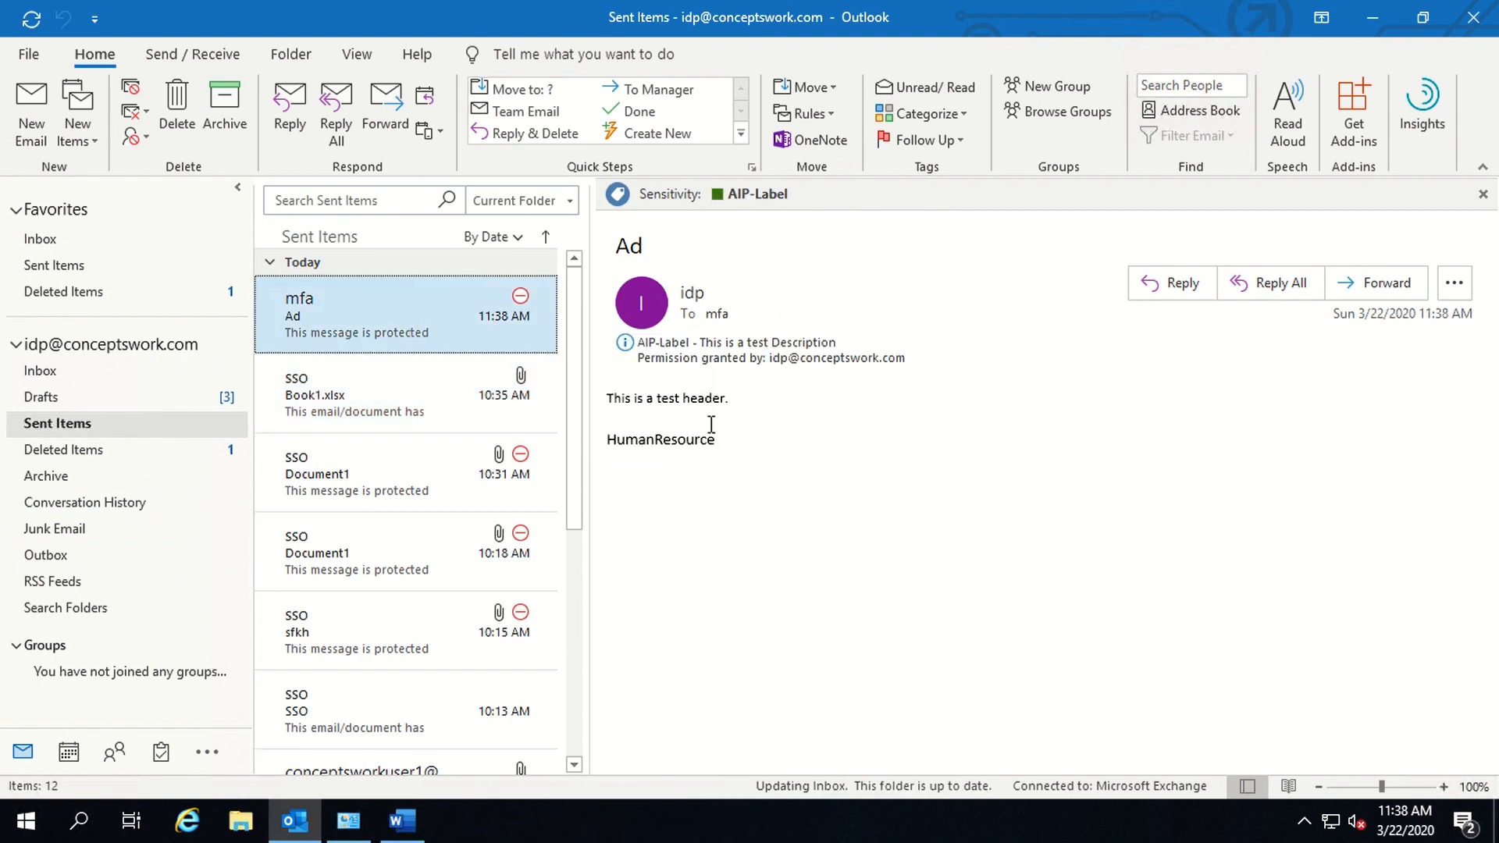
left_click(780, 452)
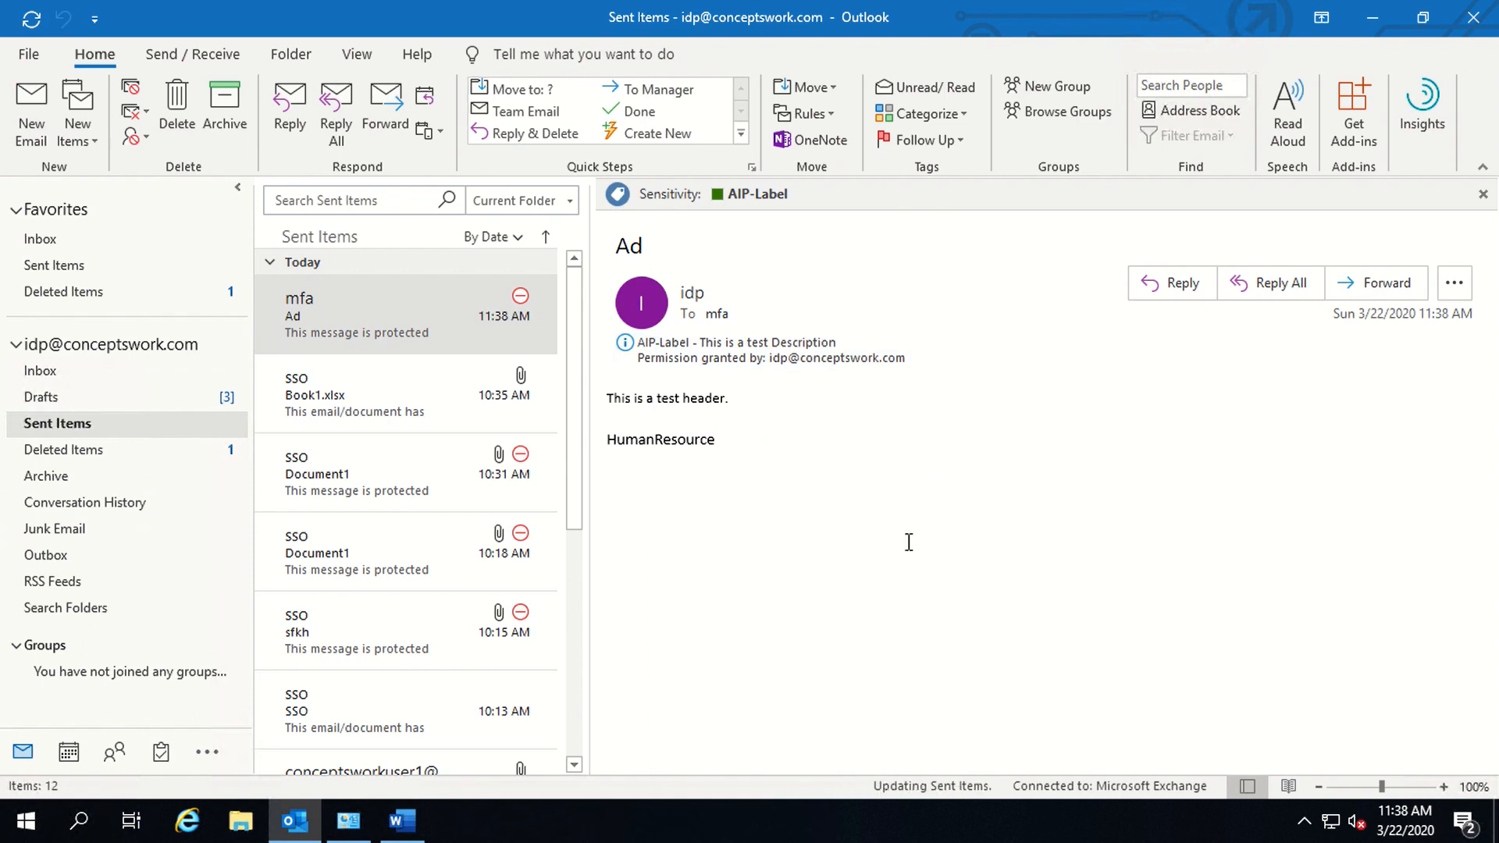
left_click(67, 365)
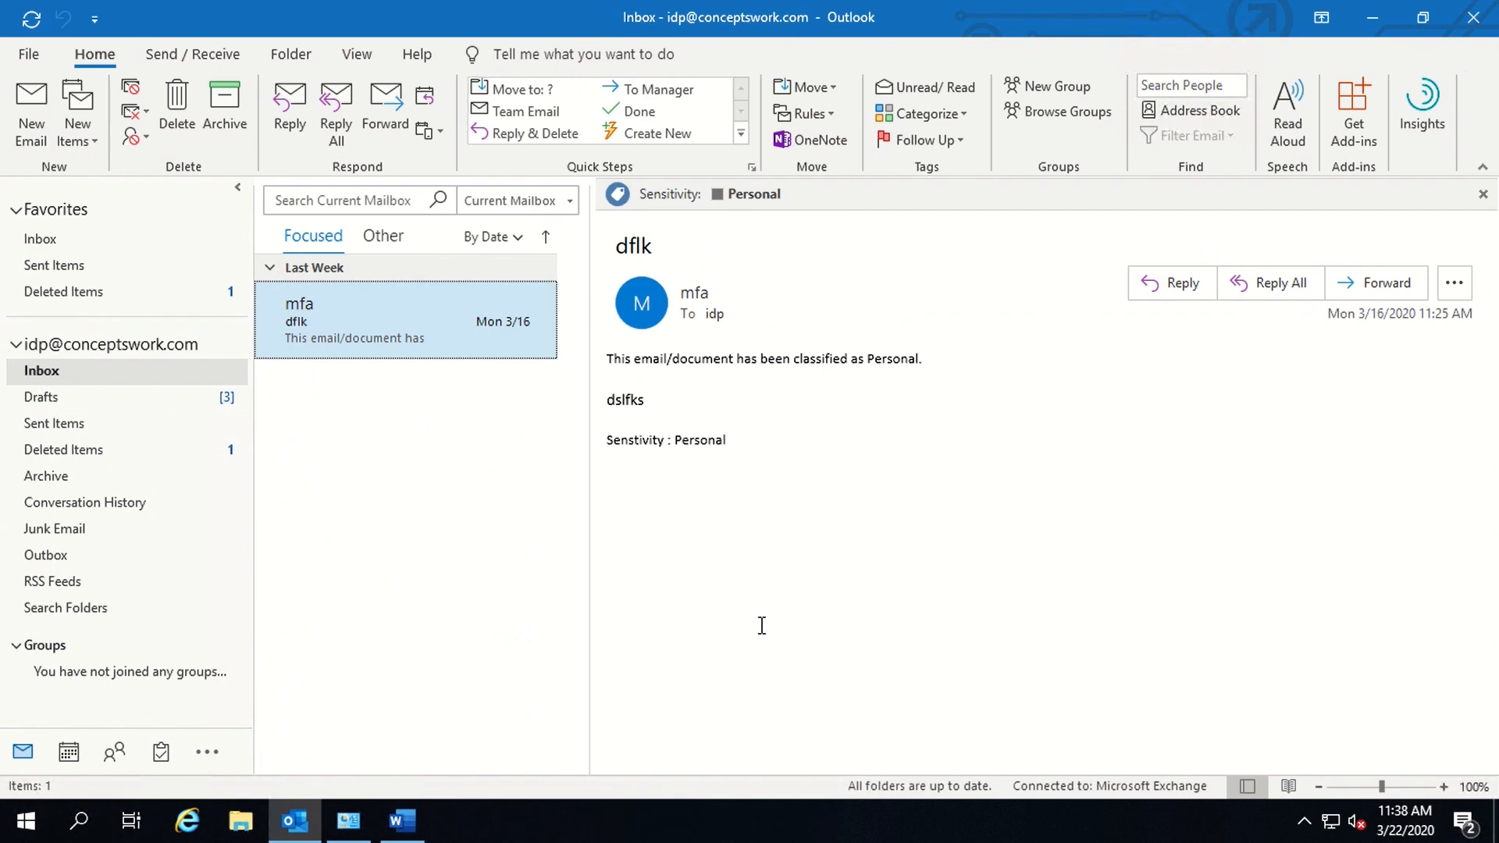
left_click(406, 820)
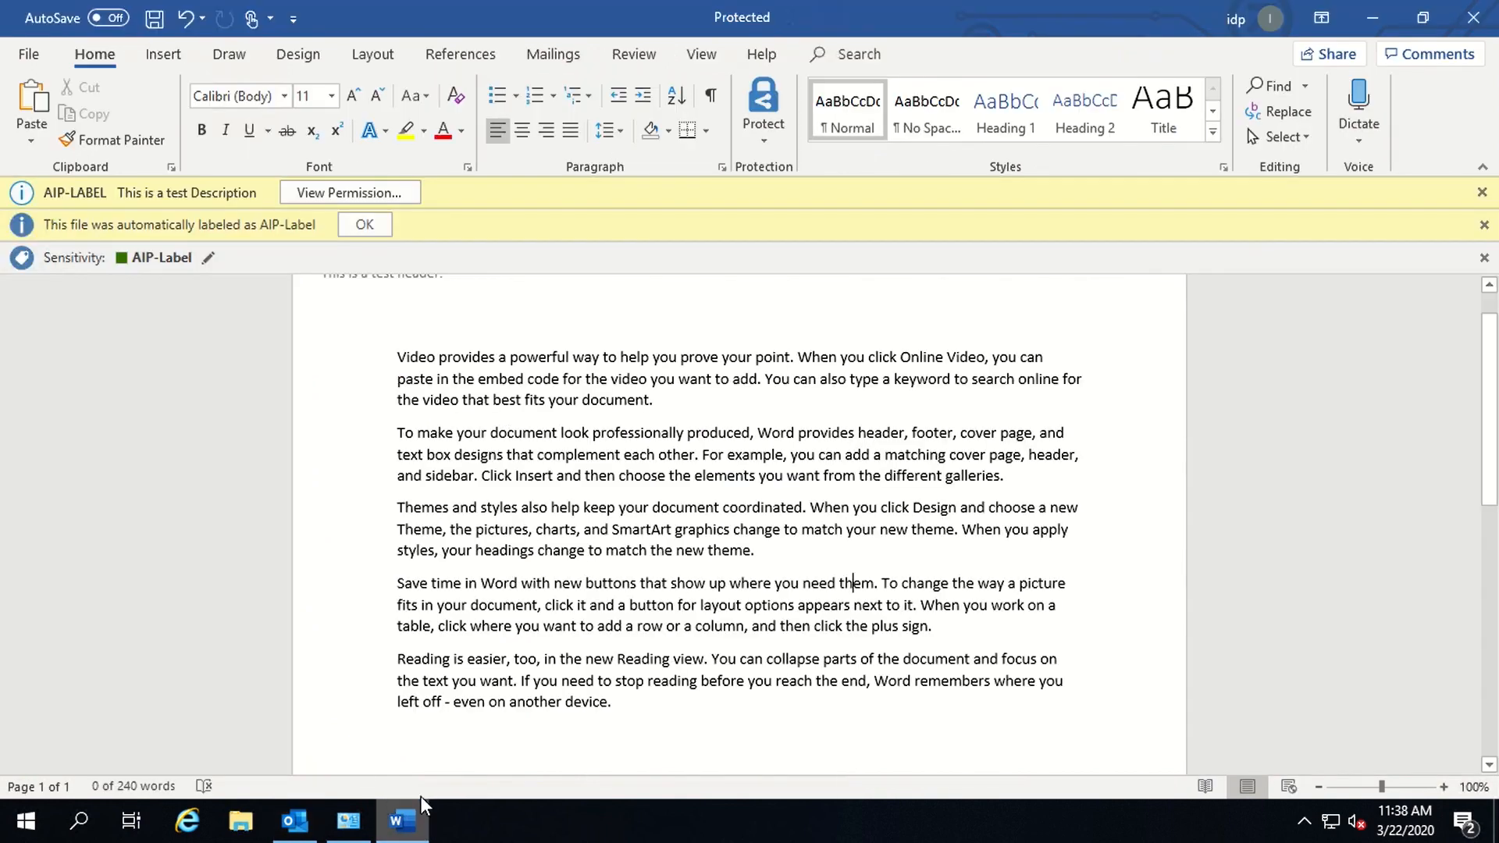
- Create a new blank Word document from the File menu
left_click(30, 58)
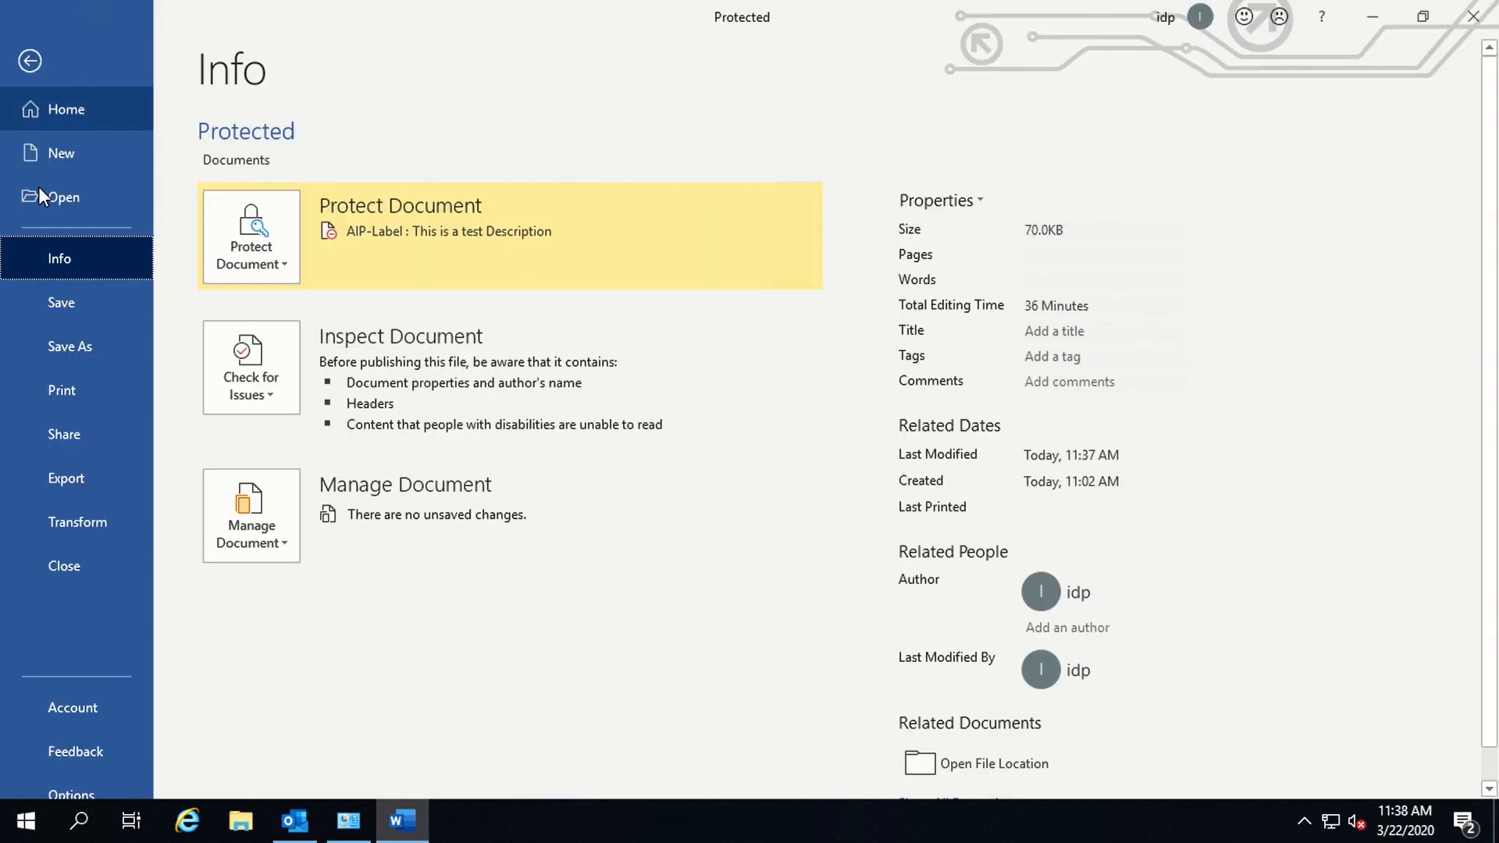
left_click(72, 162)
left_click(296, 299)
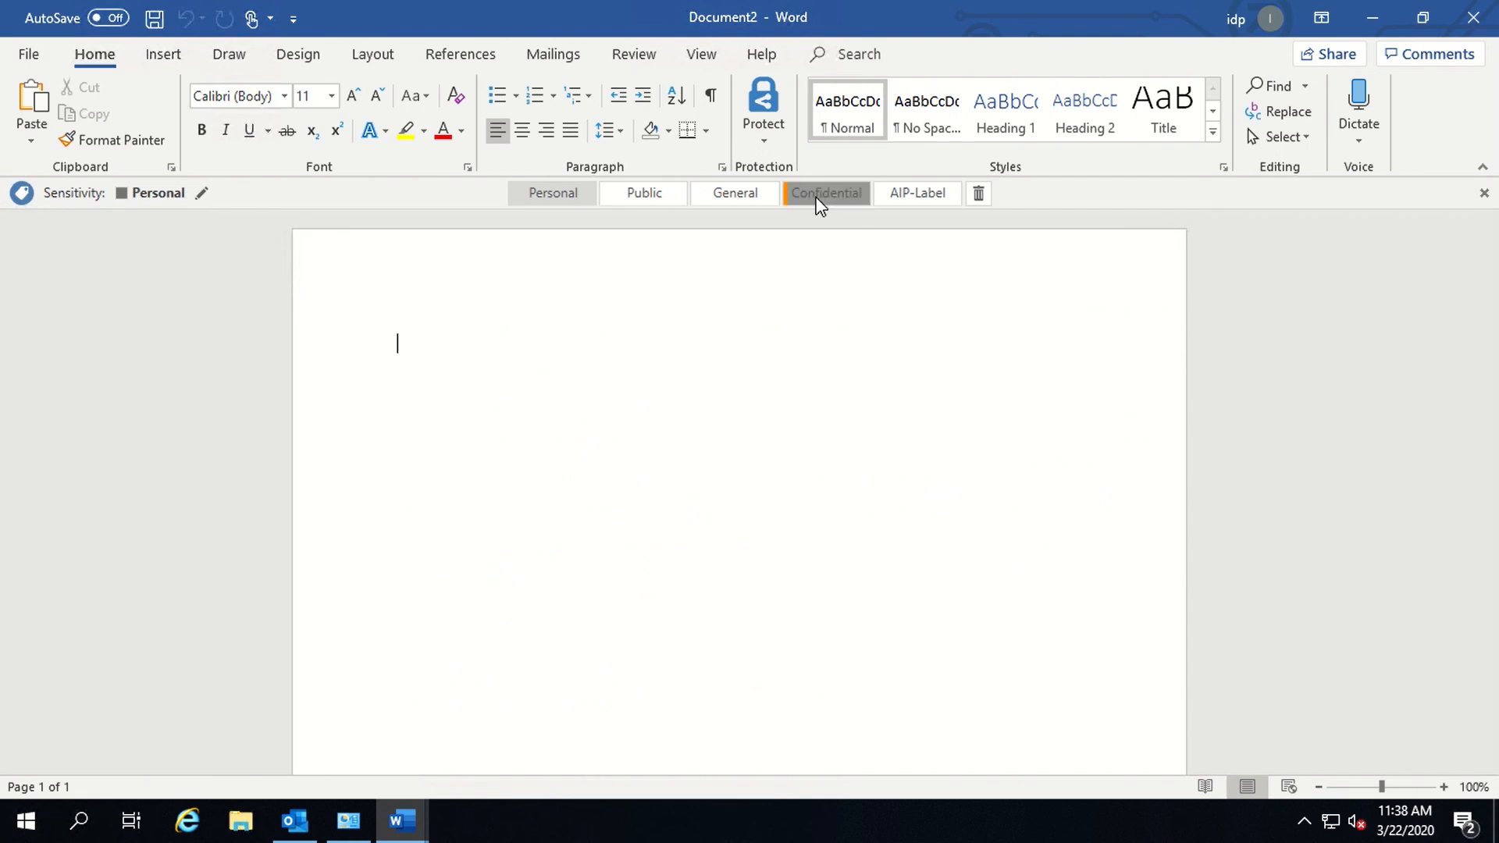
- Label it Confidential with Viewer - View Only permission for the permitted user's e-mail address
left_click(820, 202)
left_click(851, 331)
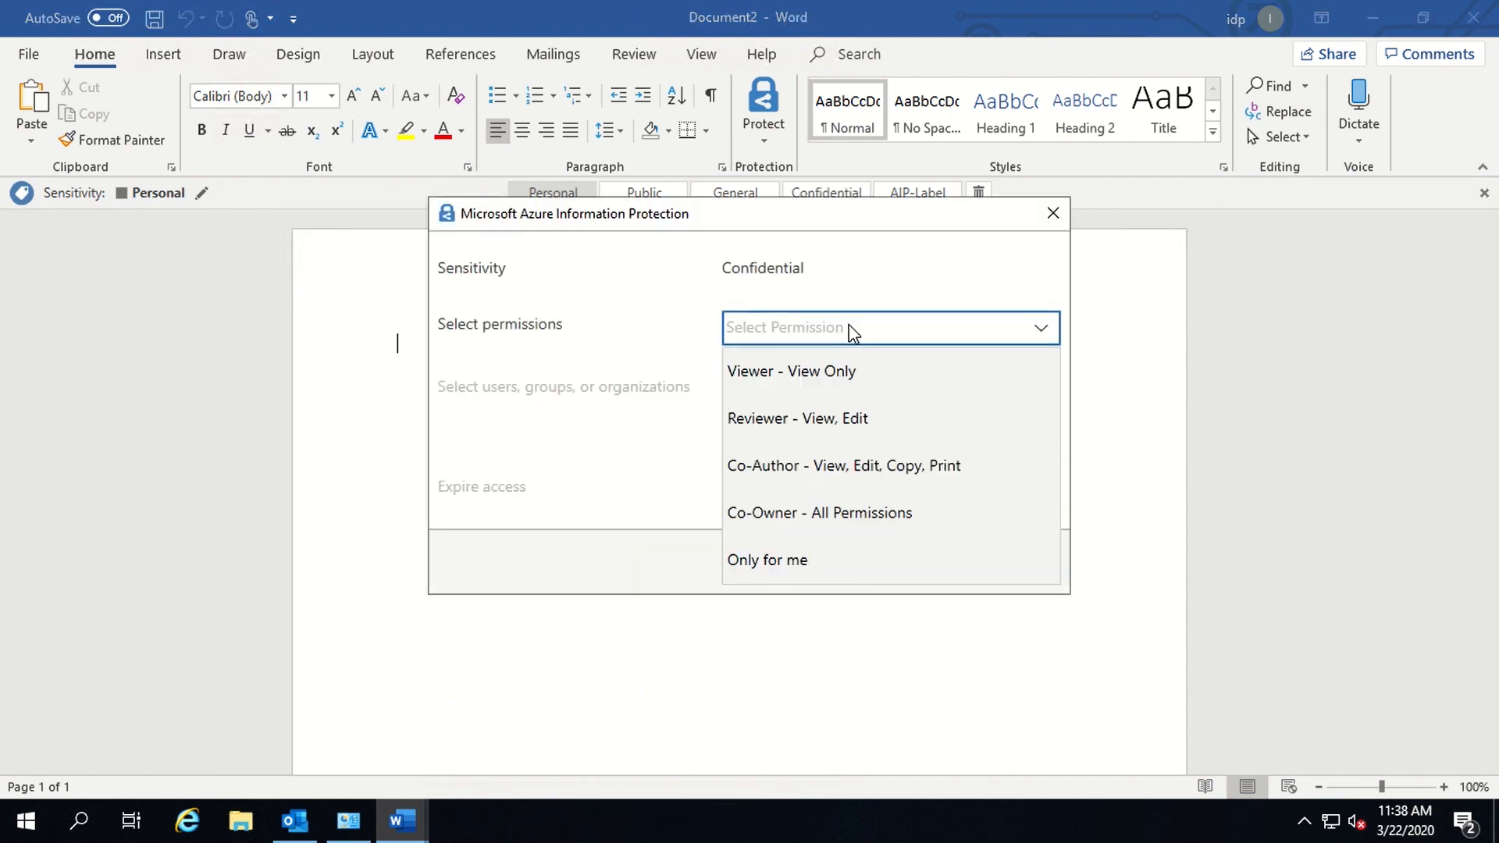
left_click(845, 373)
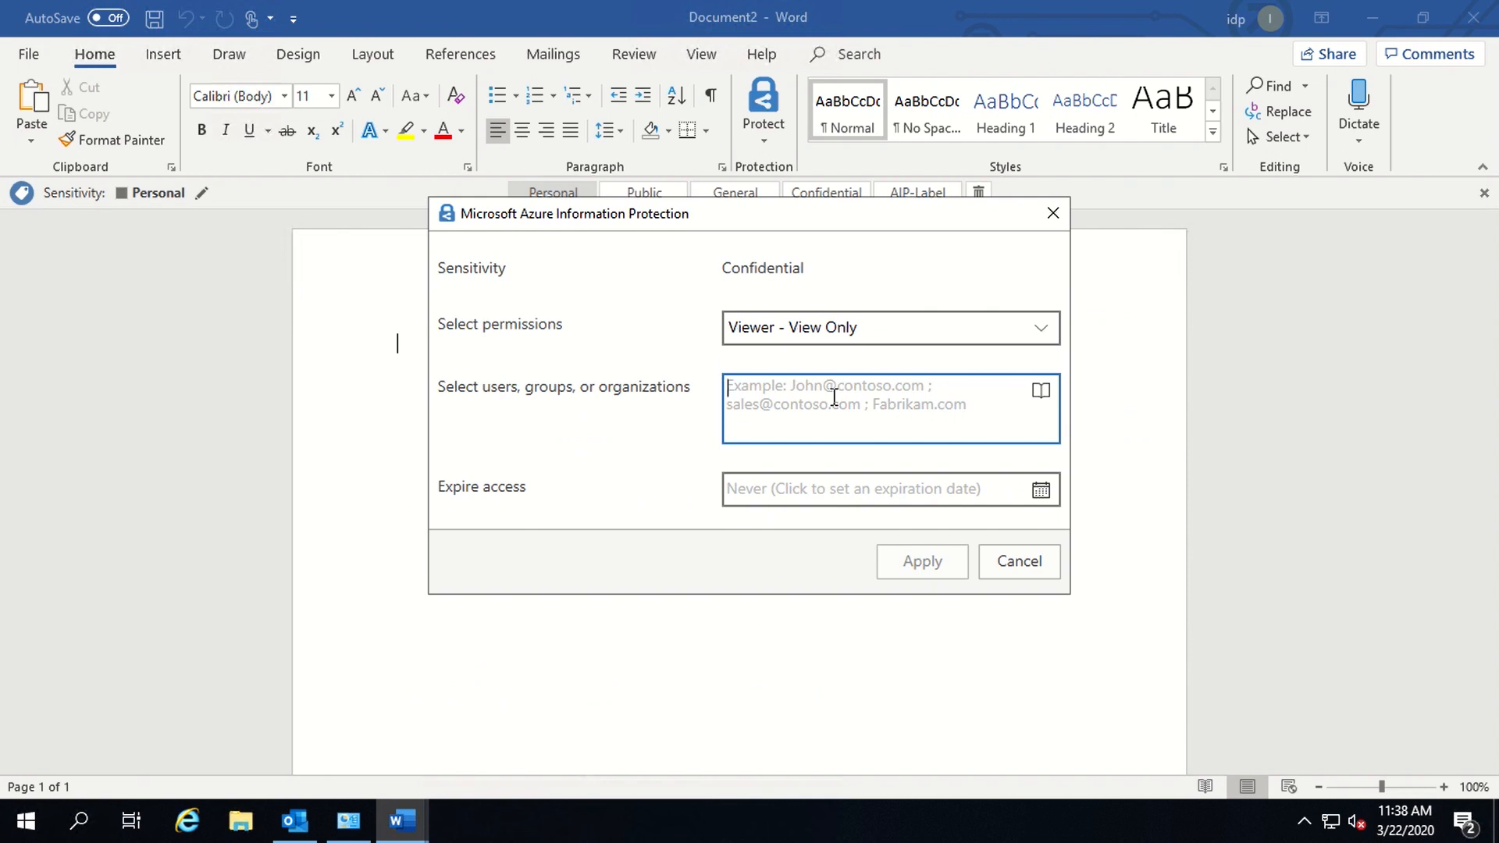
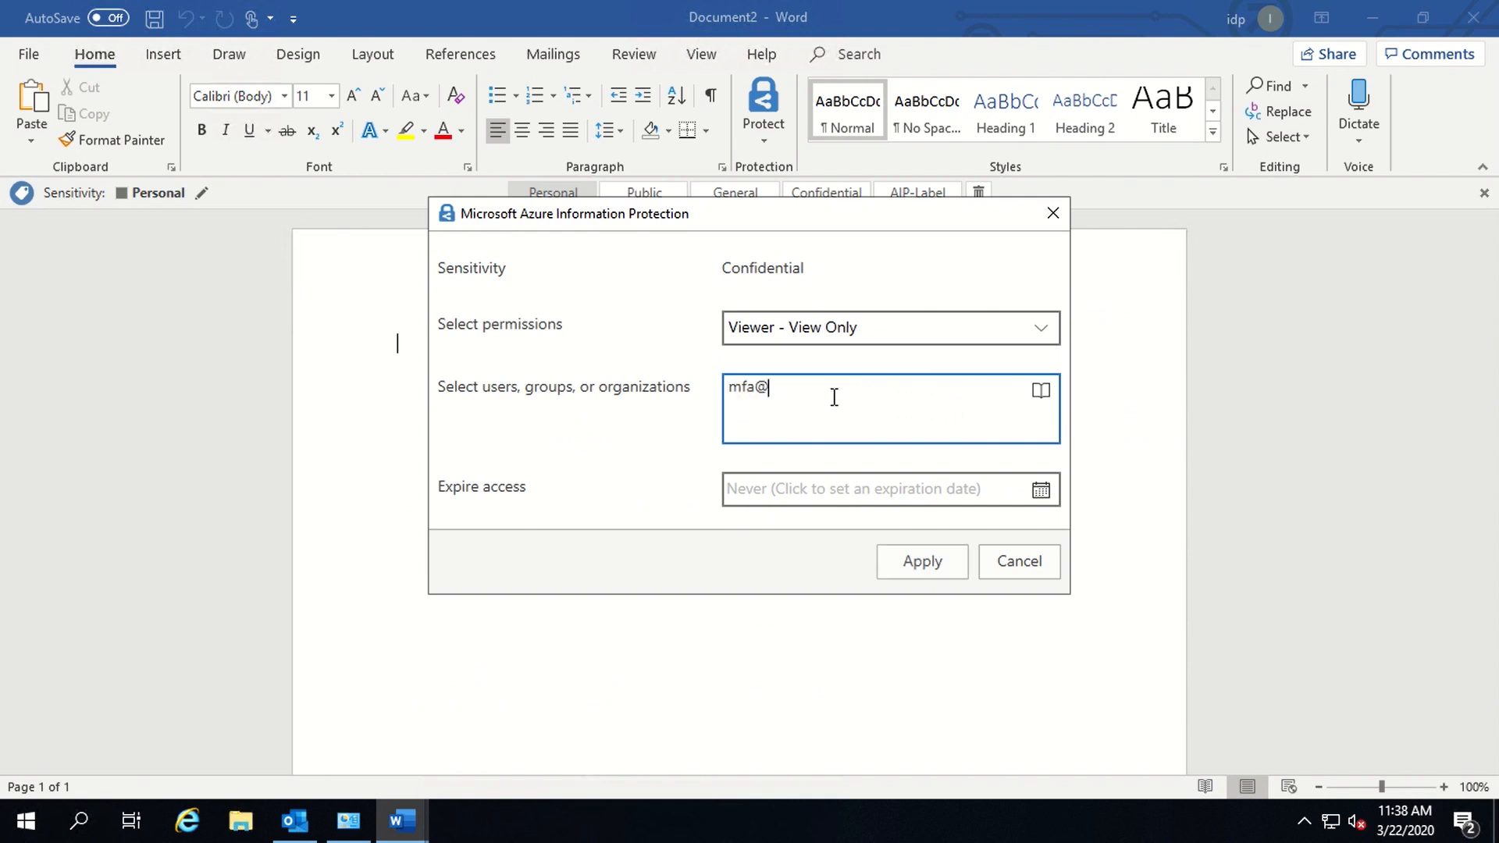
left_click(869, 341)
left_click(872, 376)
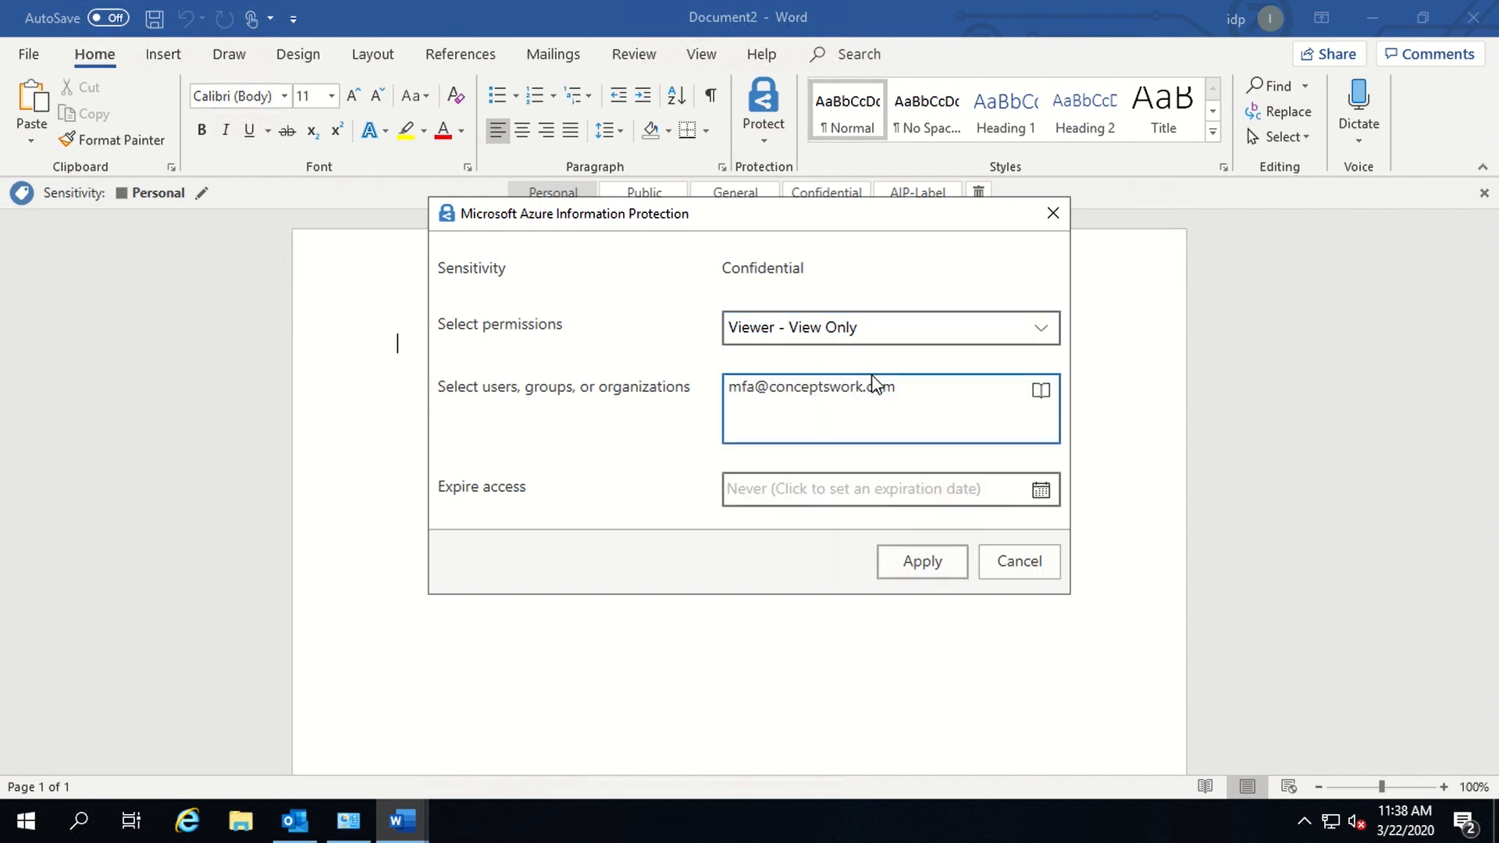
left_click(919, 568)
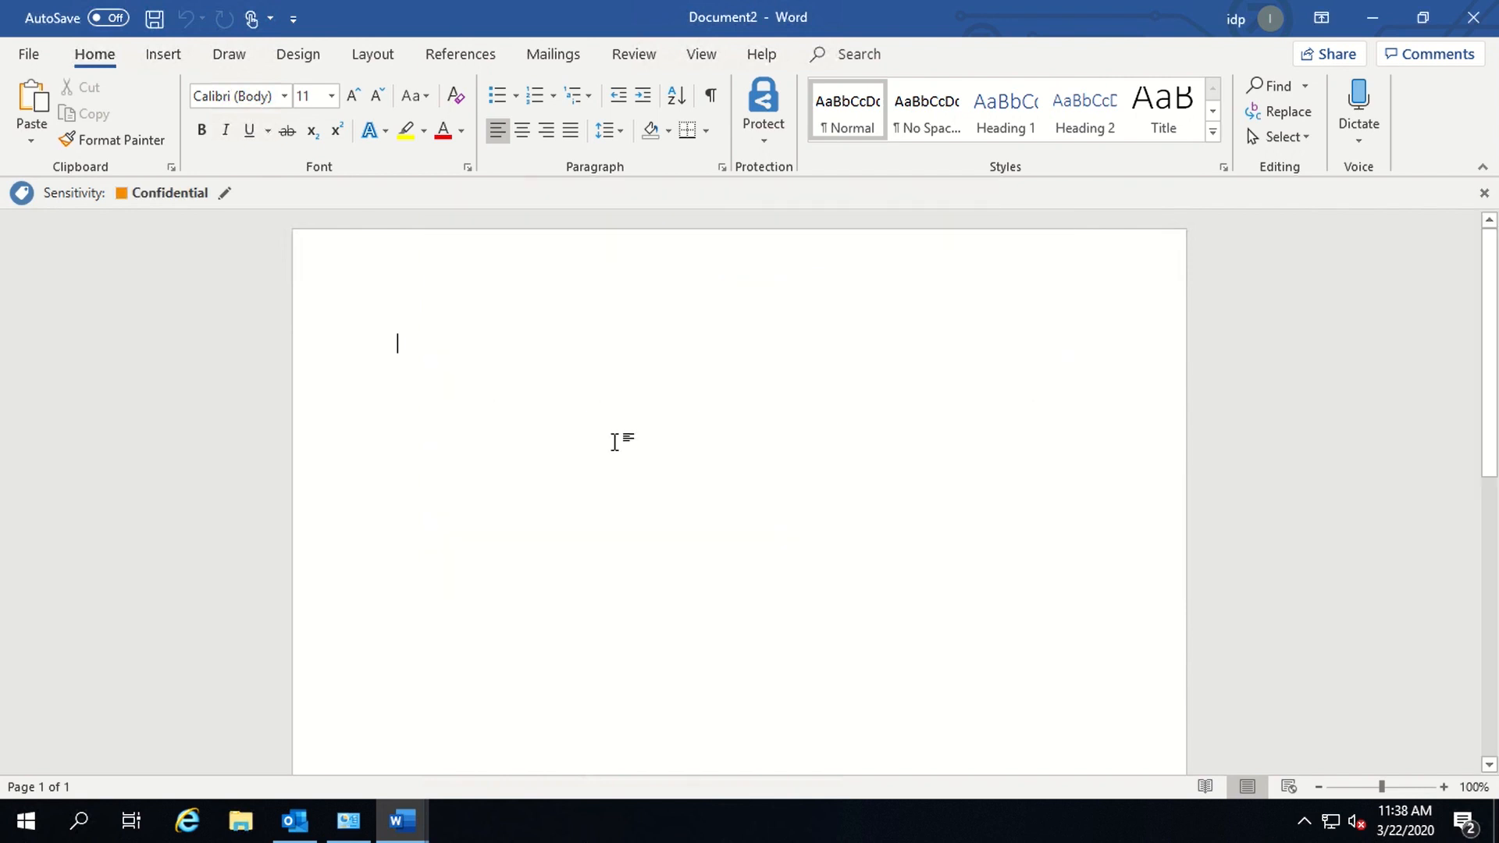
- Type 'This document should only be accessed by' followed by the permitted user's e-mail address
type("This ")
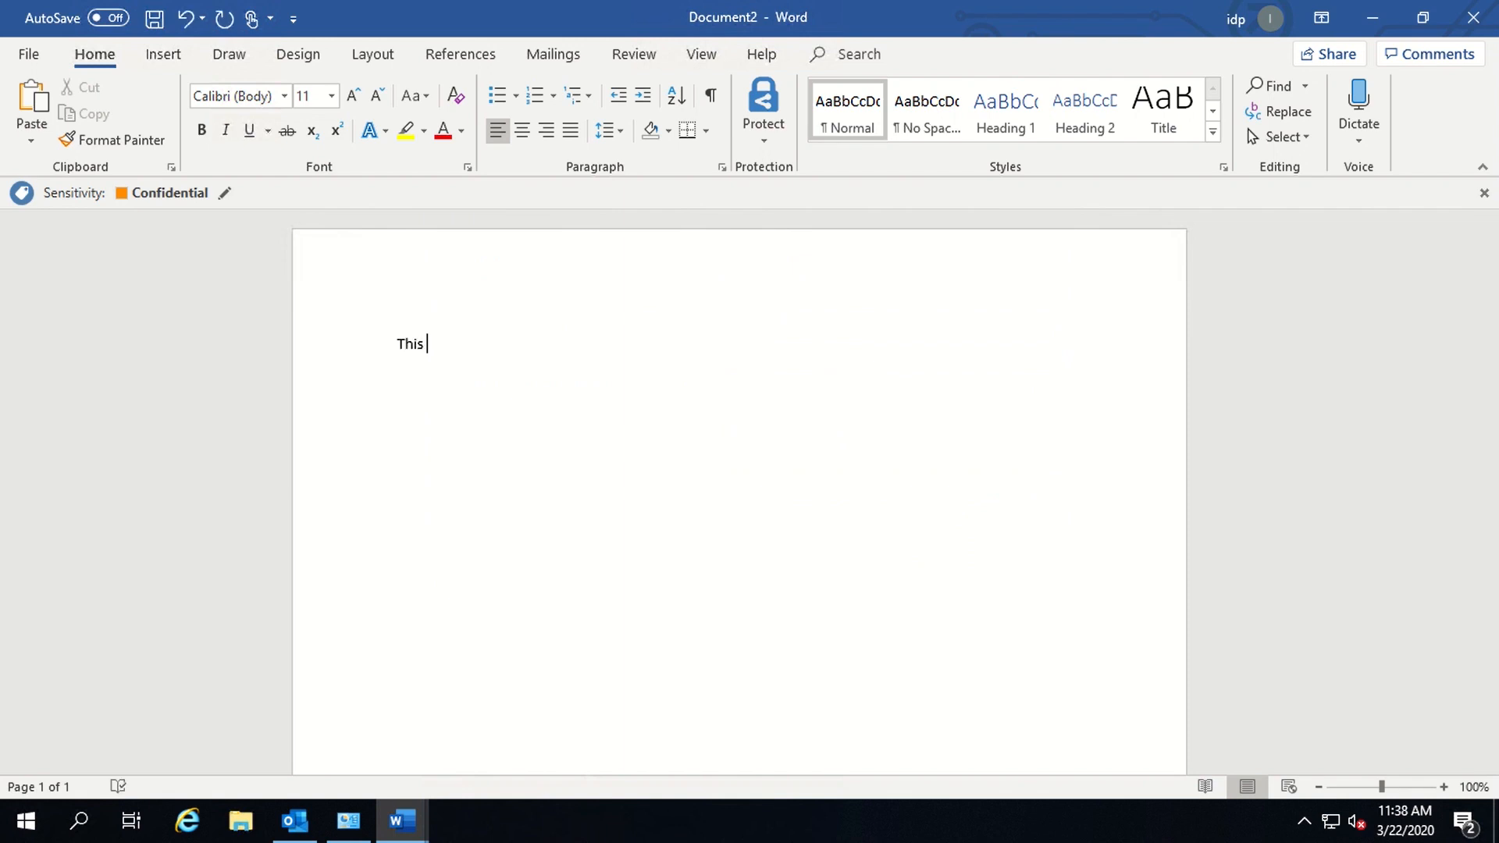
type("document should only be ")
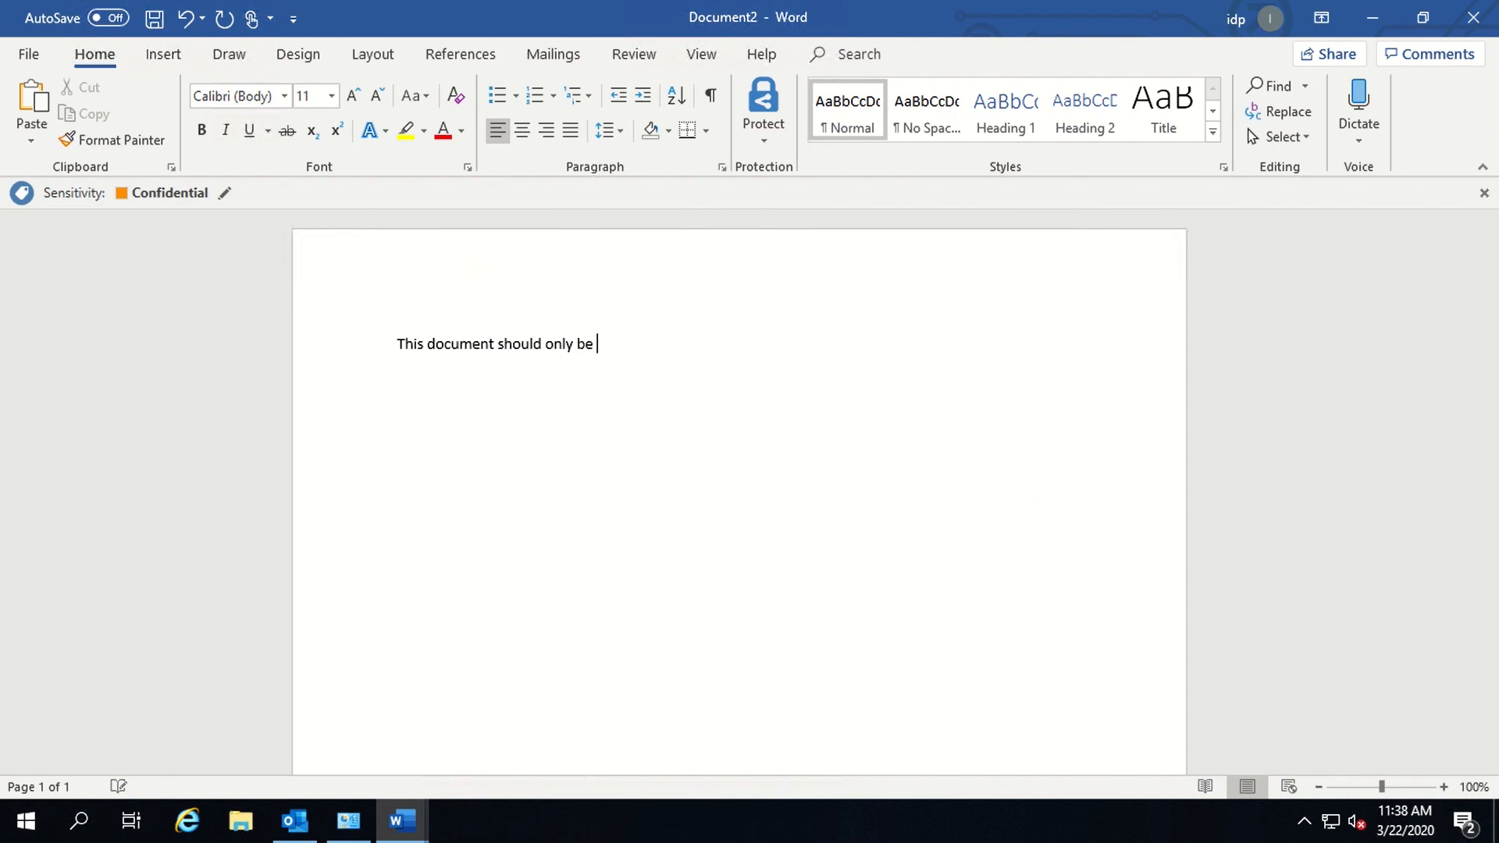
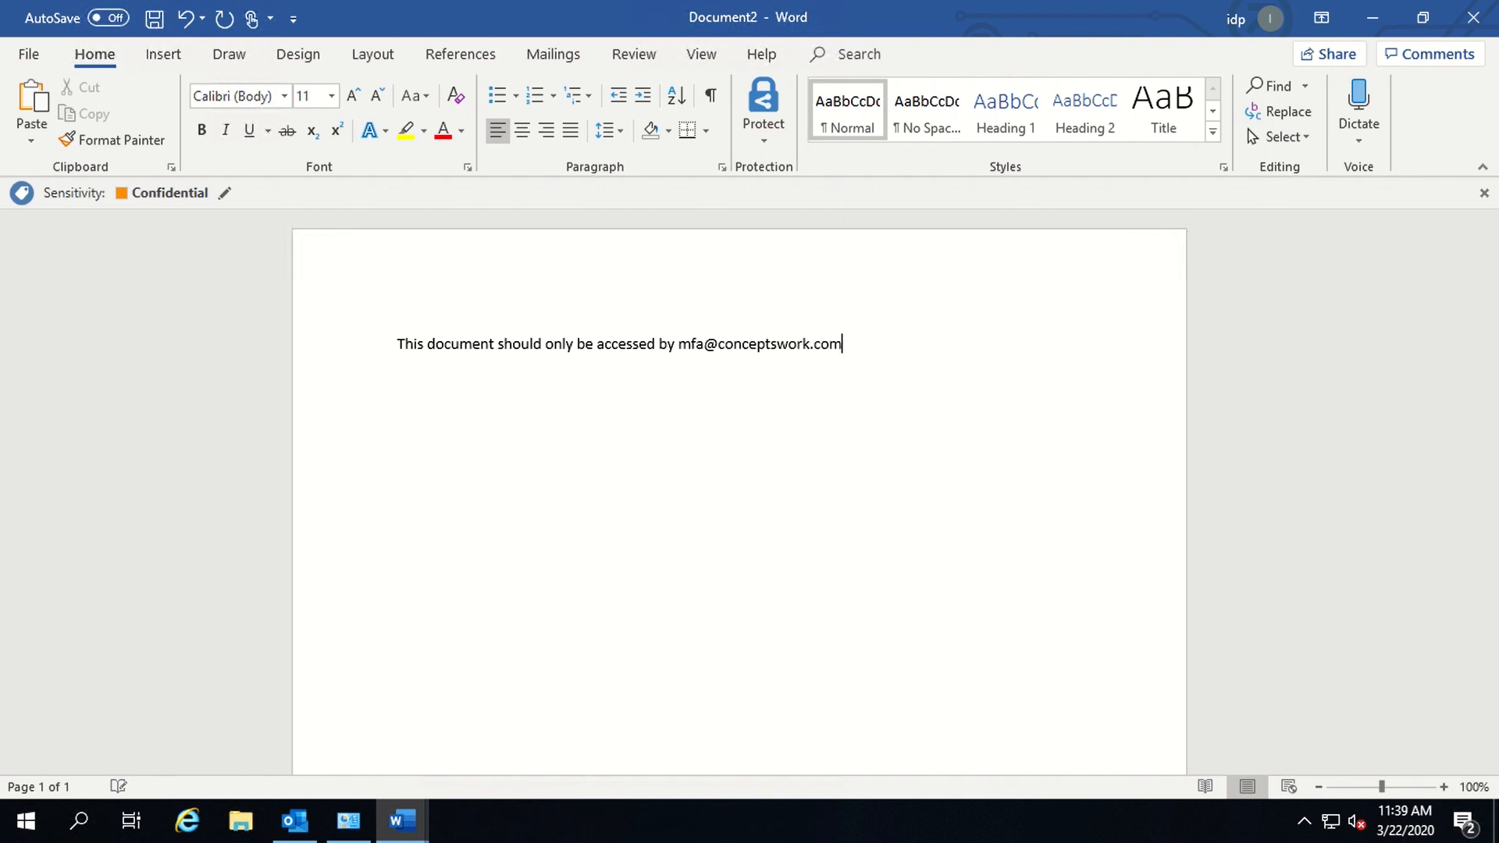
left_click(18, 56)
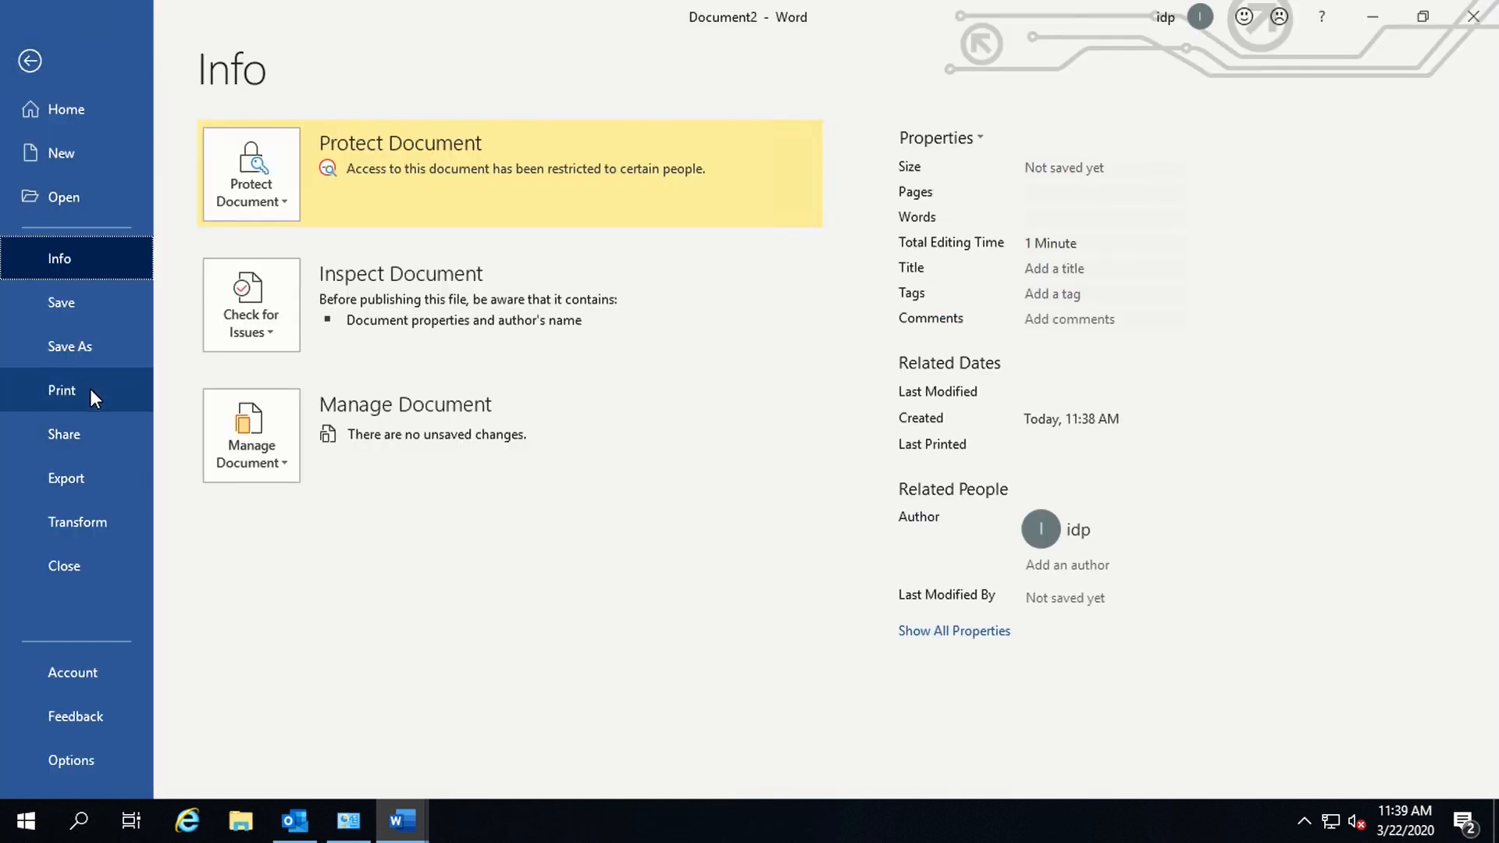
- Attach a copy of Document2 to a new email and address it to the first recent contact
left_click(81, 432)
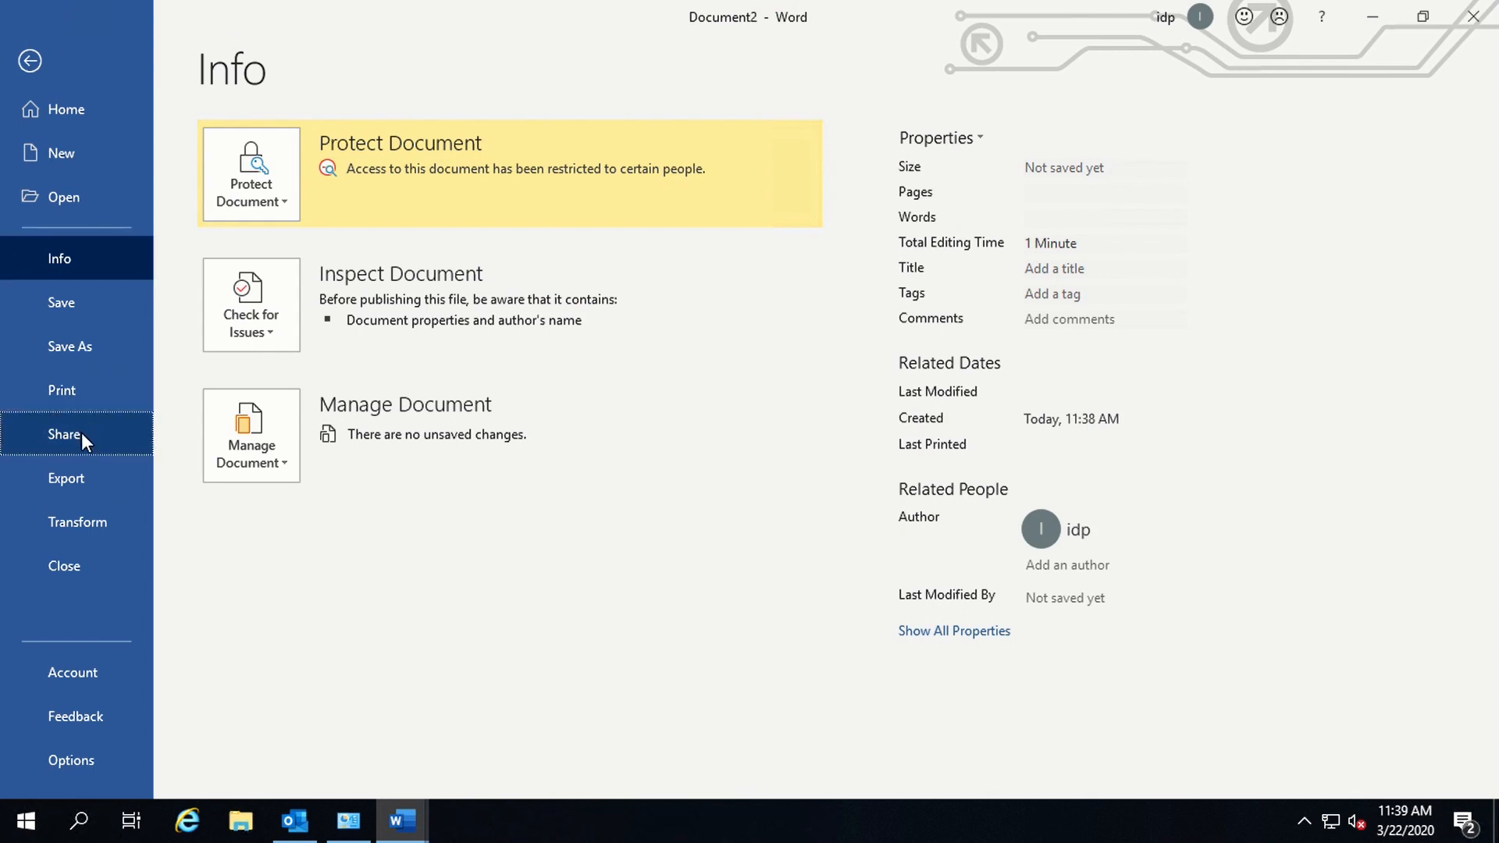
left_click(625, 613)
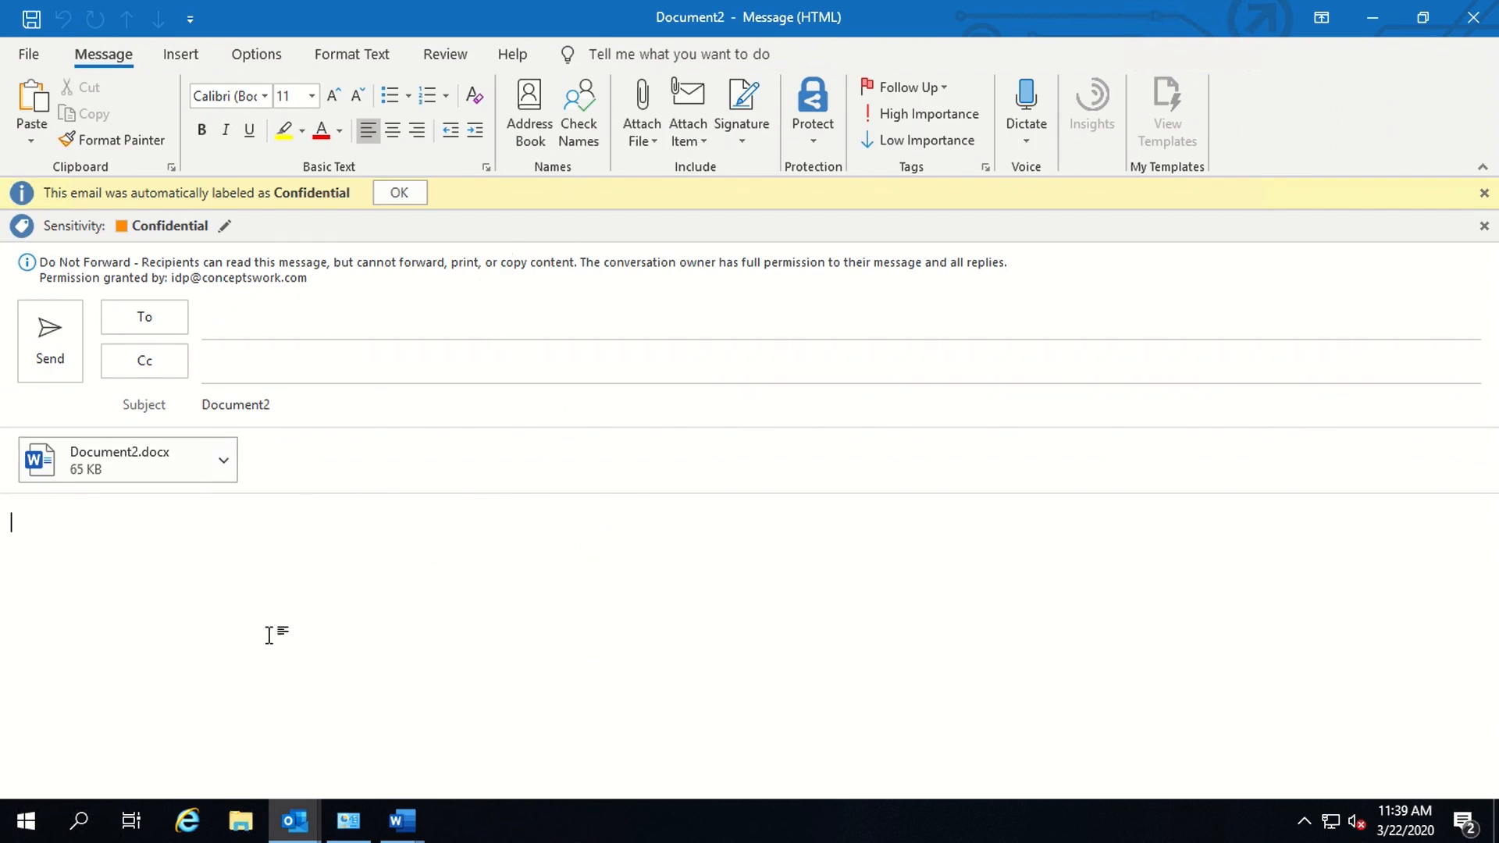
left_click(301, 325)
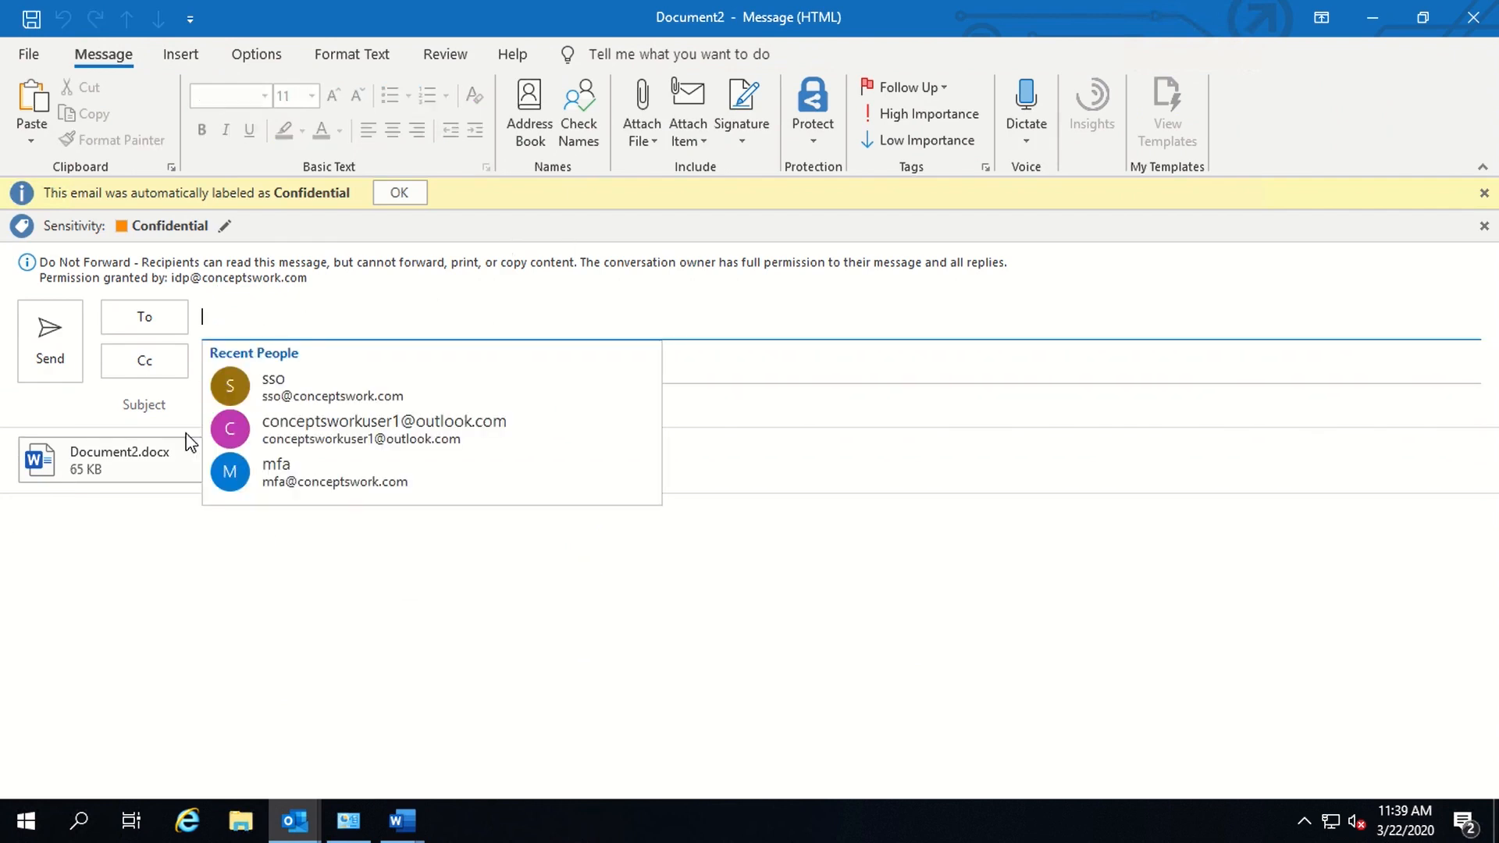
left_click(129, 500)
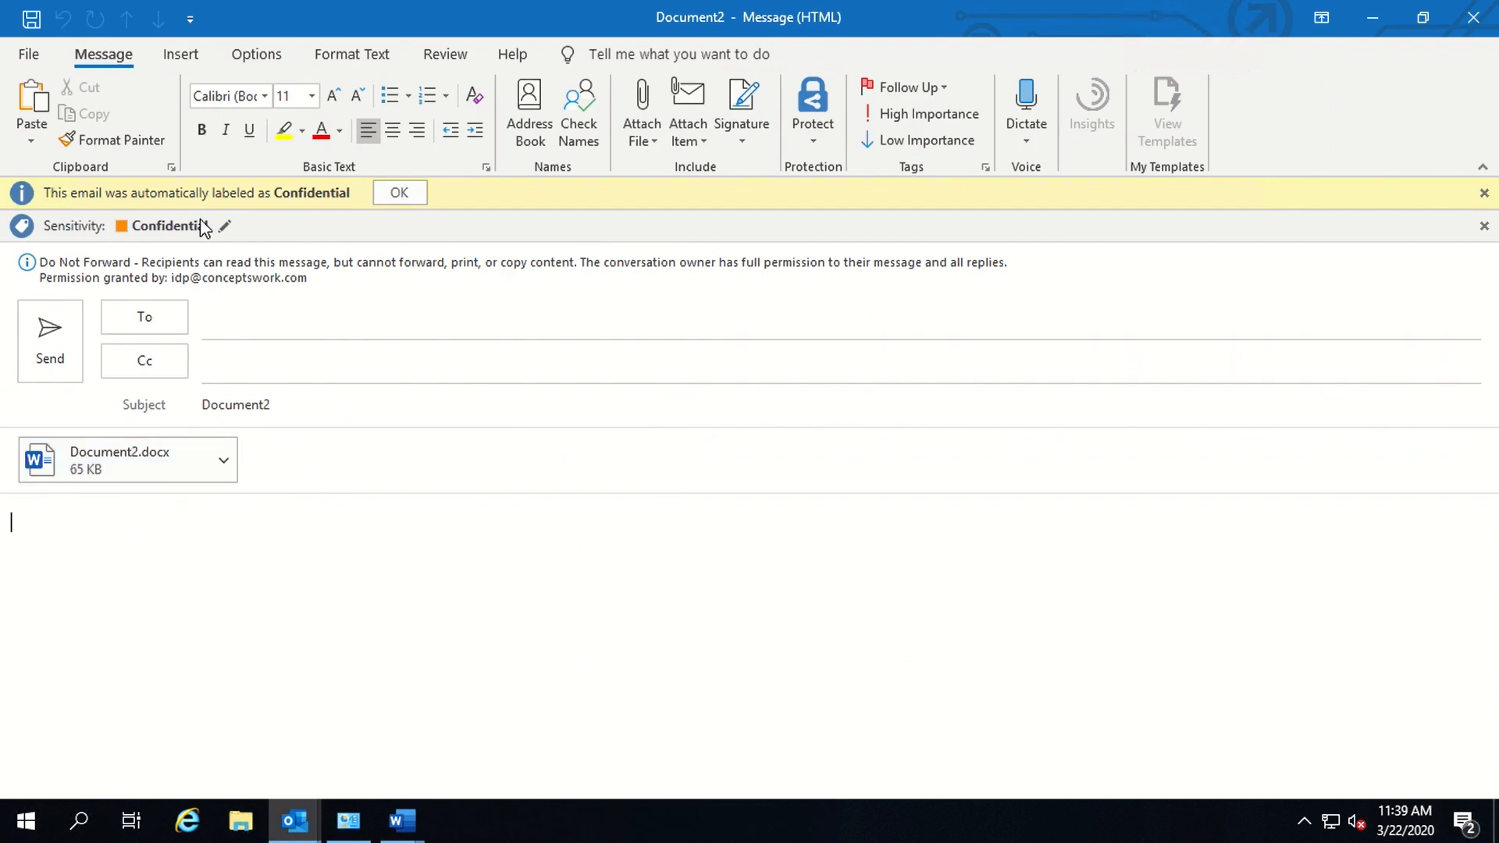
left_click(234, 337)
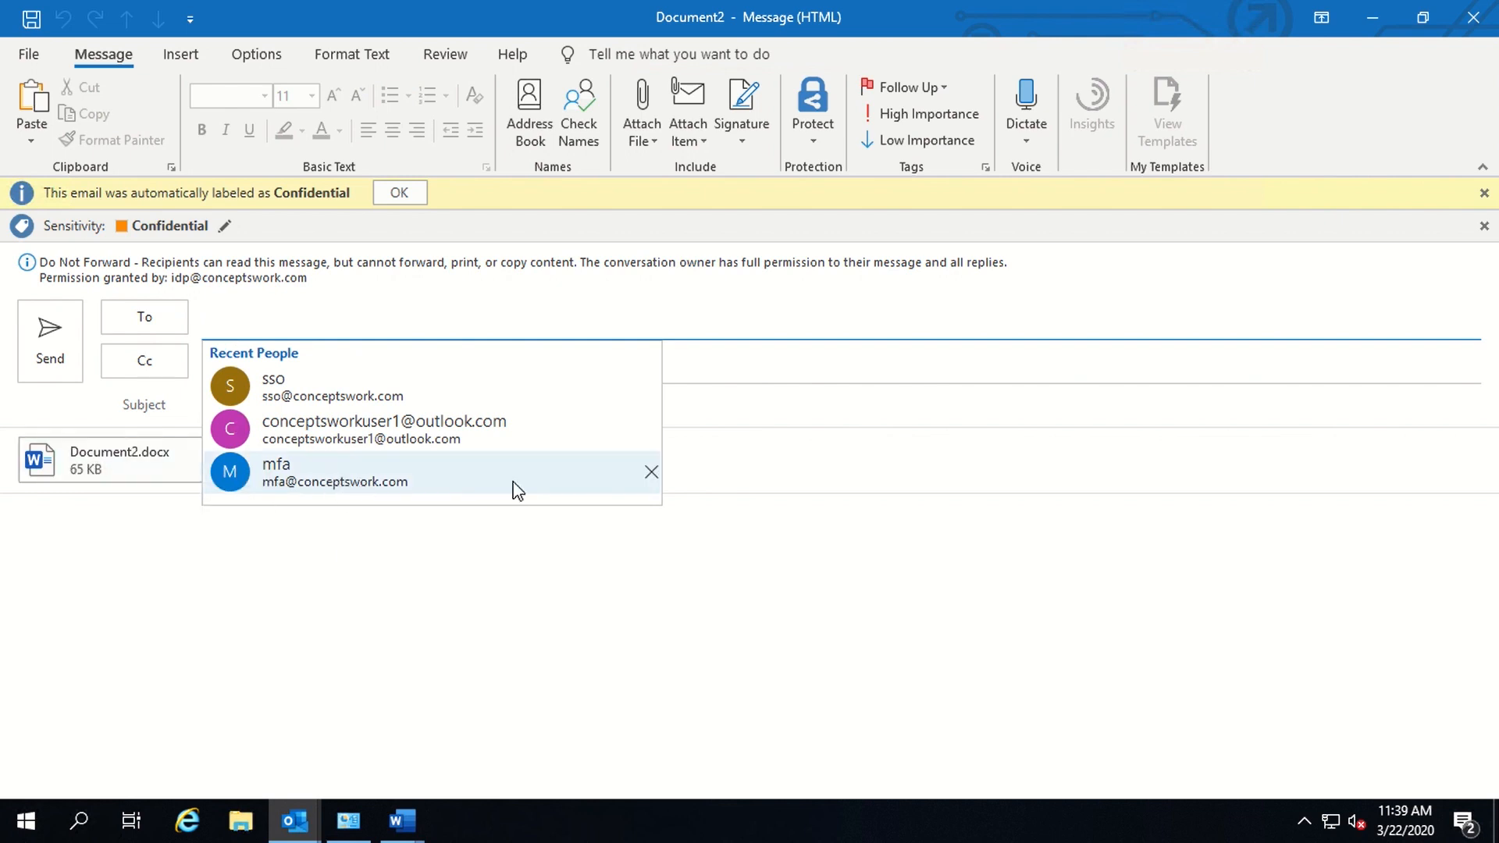
left_click(320, 380)
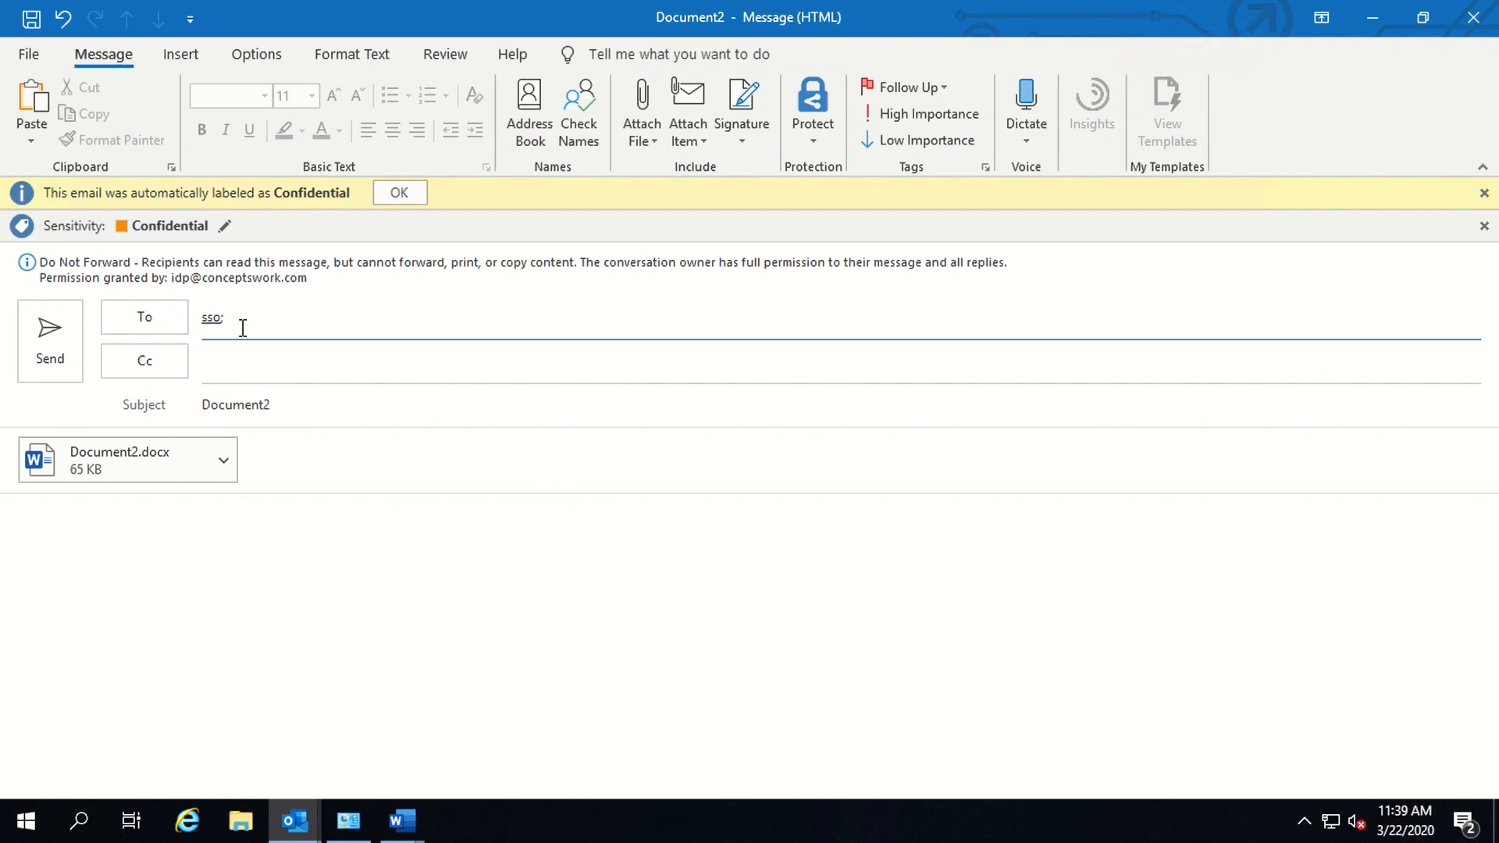
left_click(401, 820)
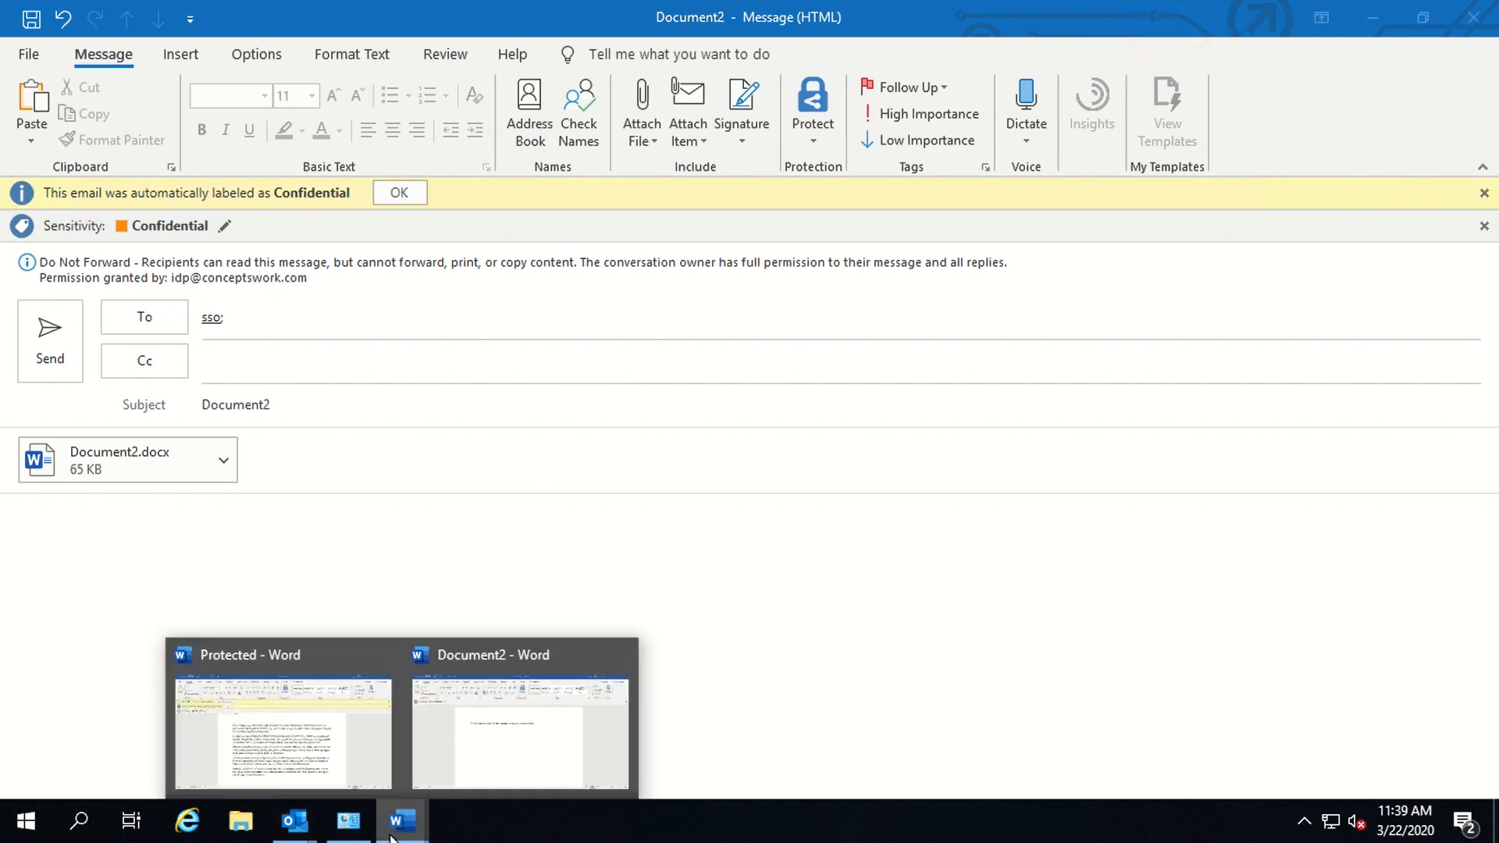
- In Document2, check the signed-in Word account and the permitted user's address in the sentence
left_click(537, 751)
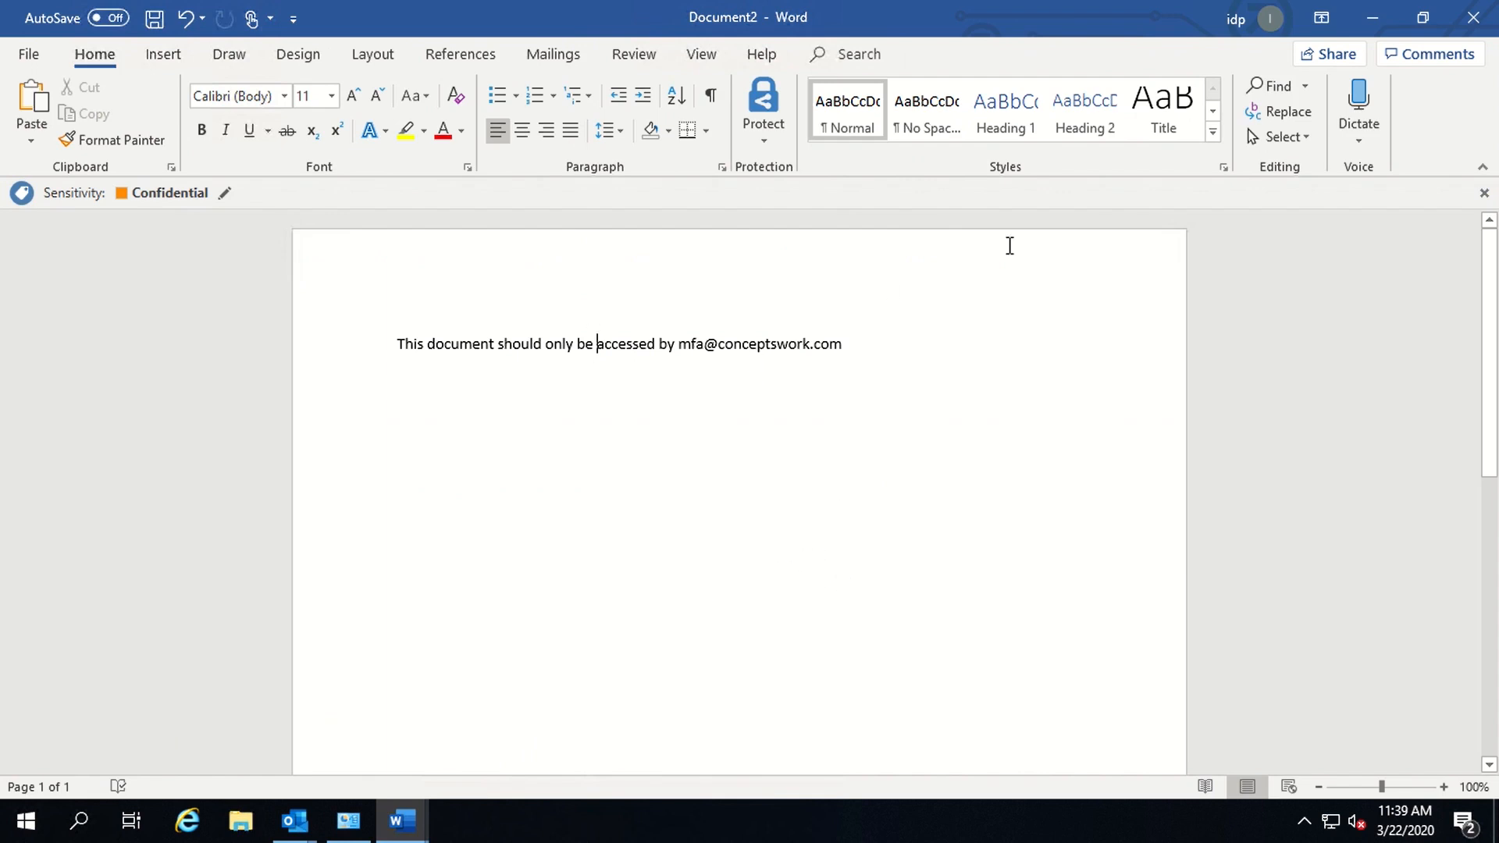
left_click(1236, 19)
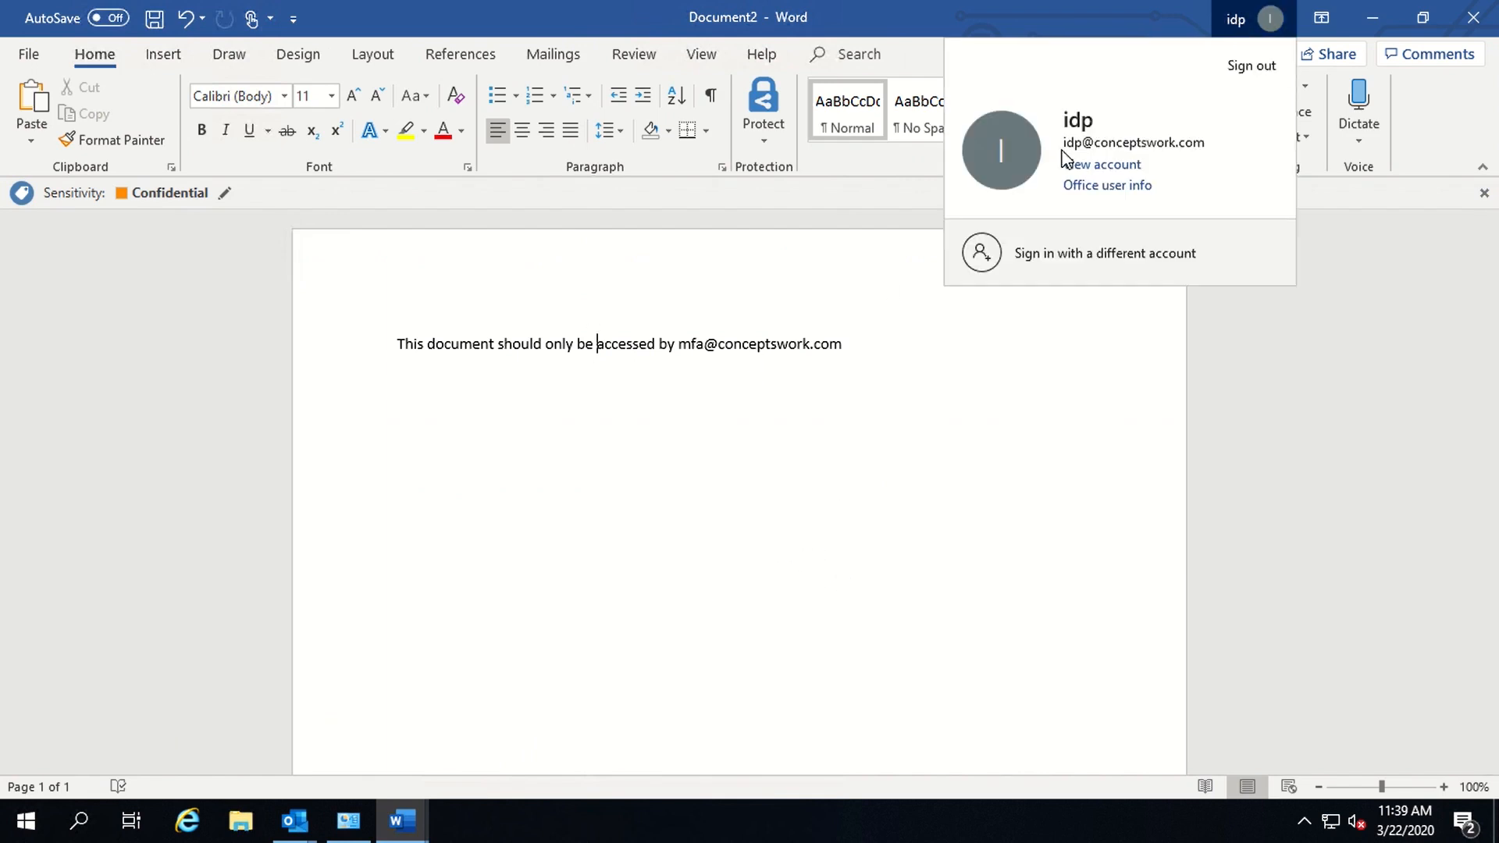
left_click(693, 545)
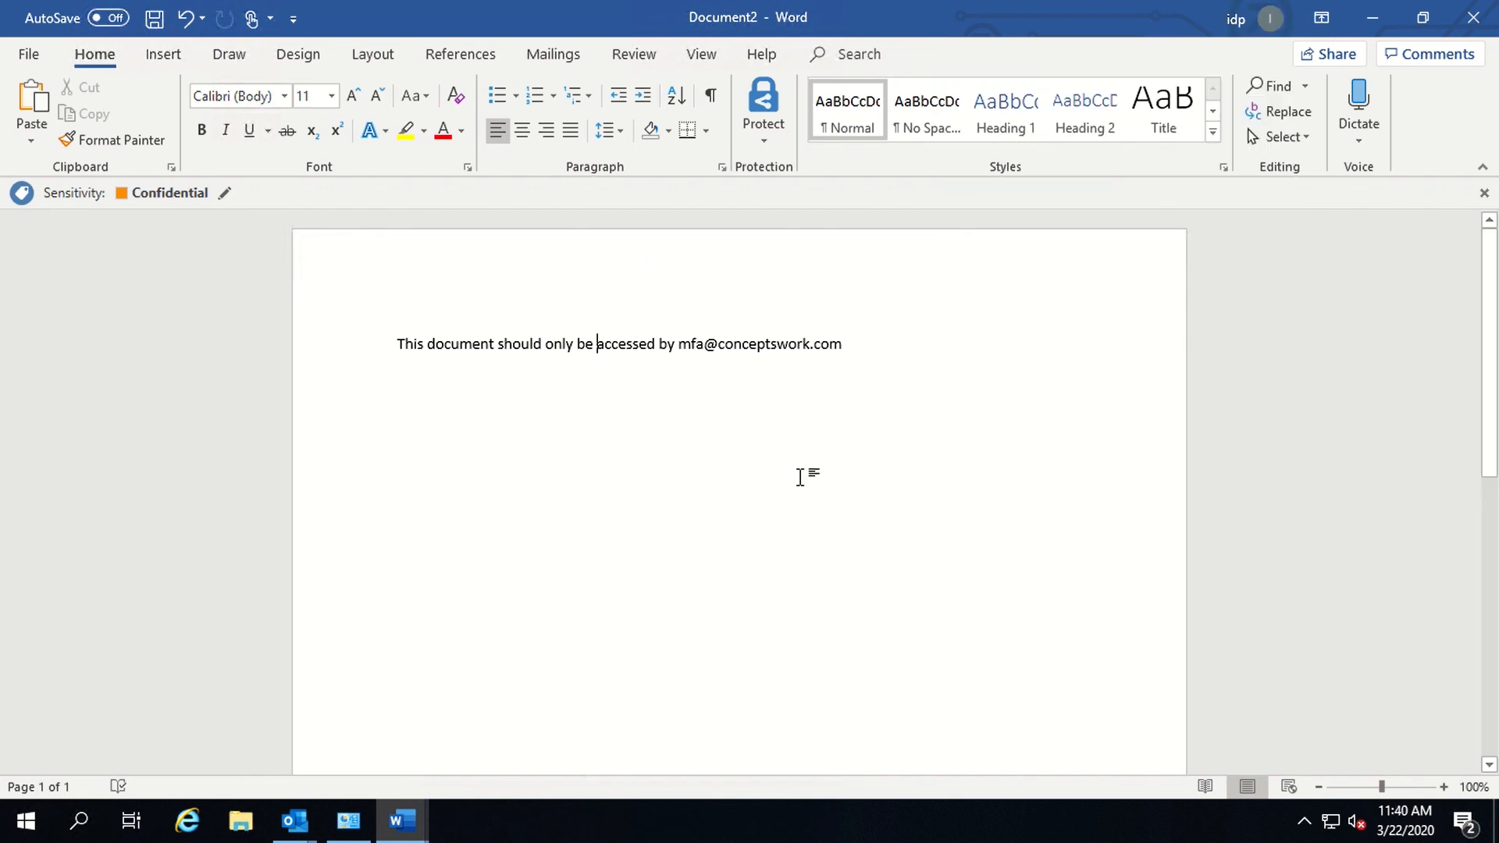
left_click_drag(672, 347, 895, 358)
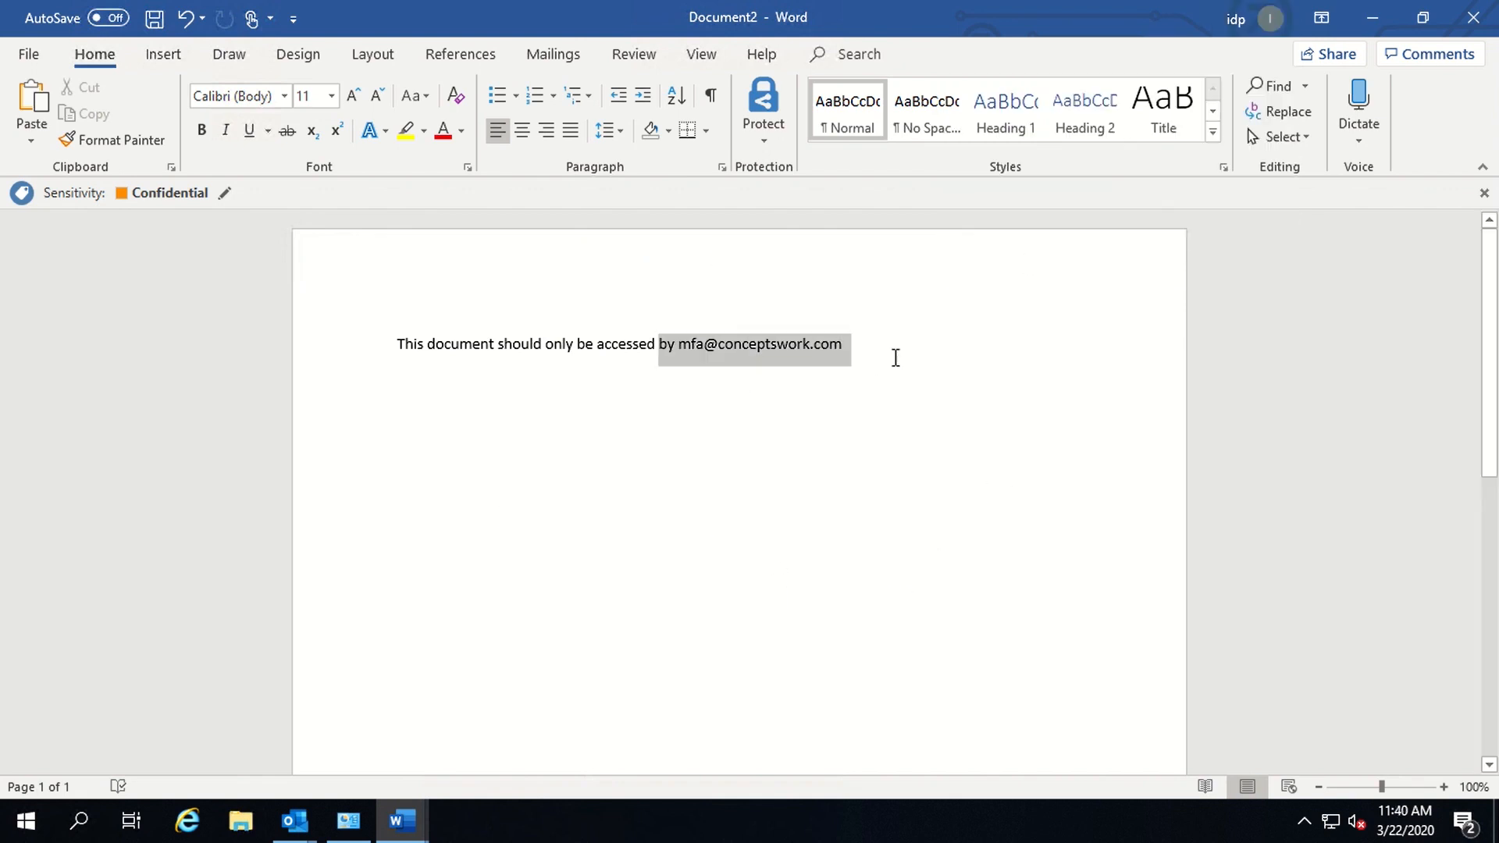
left_click(496, 536)
- Return to the Document2 email draft and send the Confidential message with its attachment
left_click(423, 832)
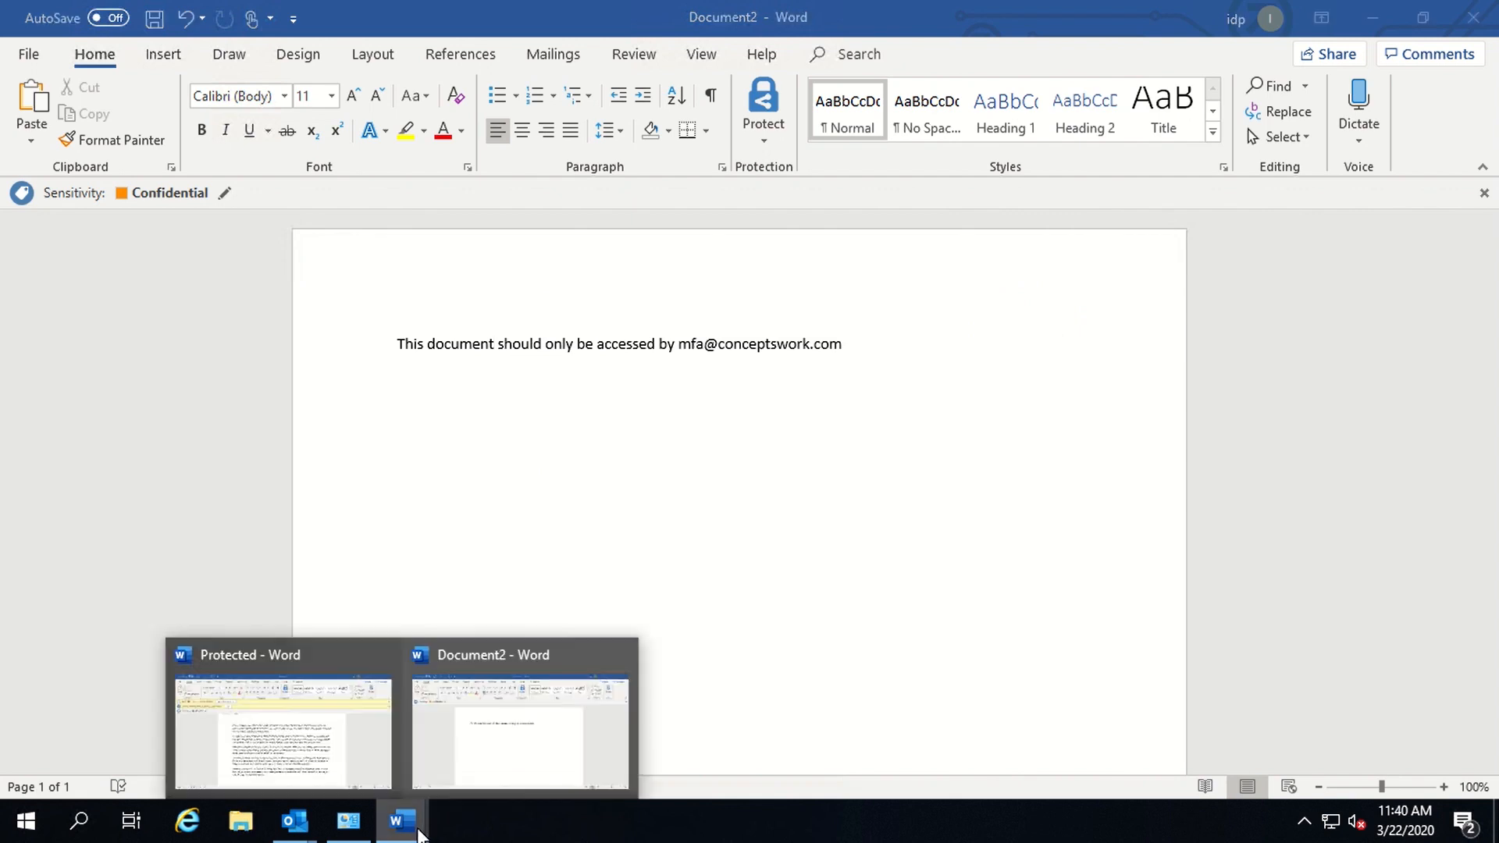
mouse_move(303, 834)
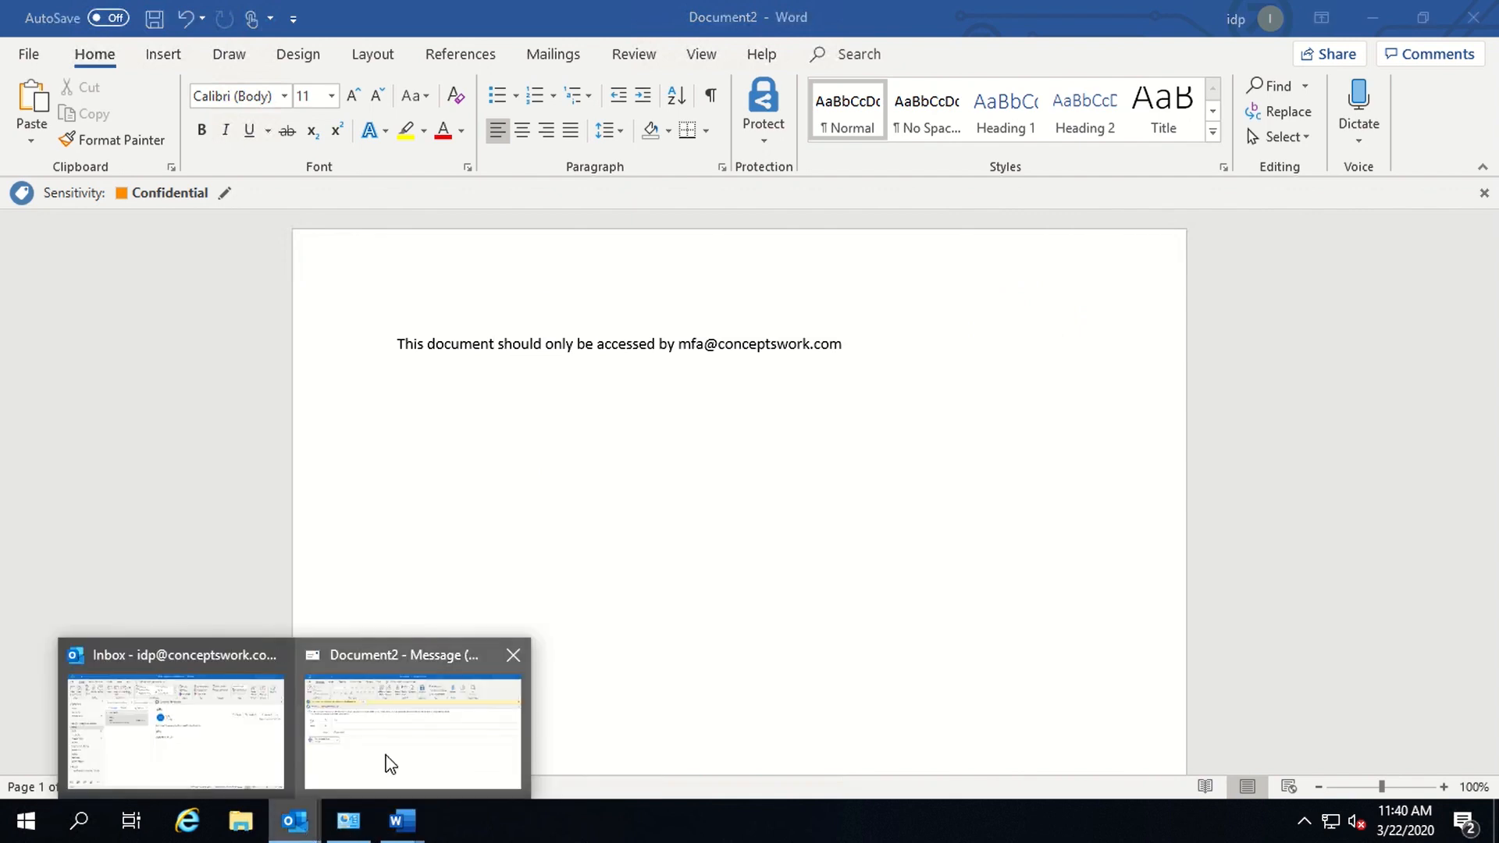
left_click(385, 762)
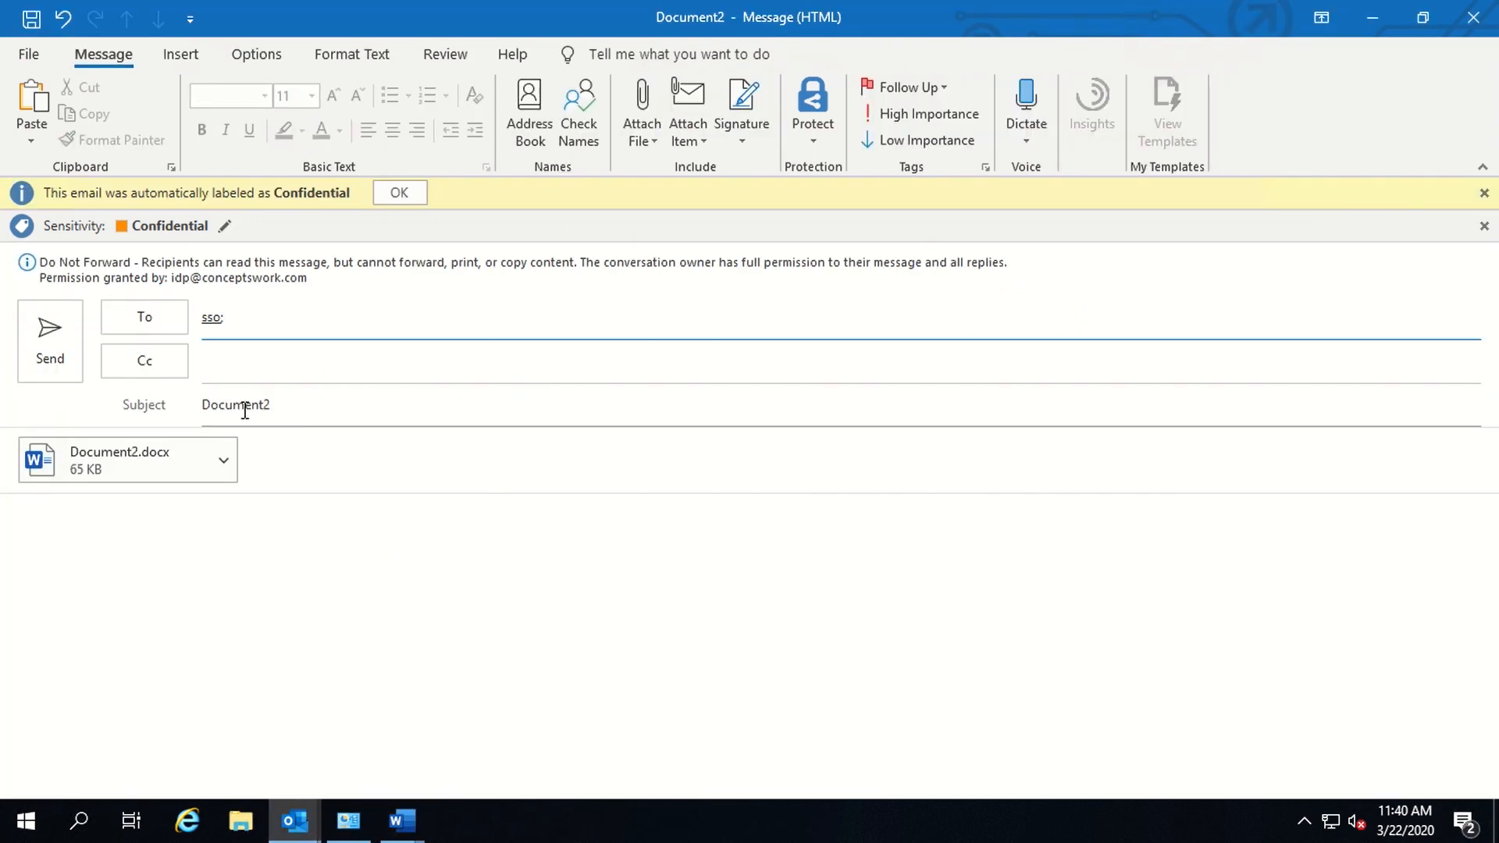
left_click(51, 357)
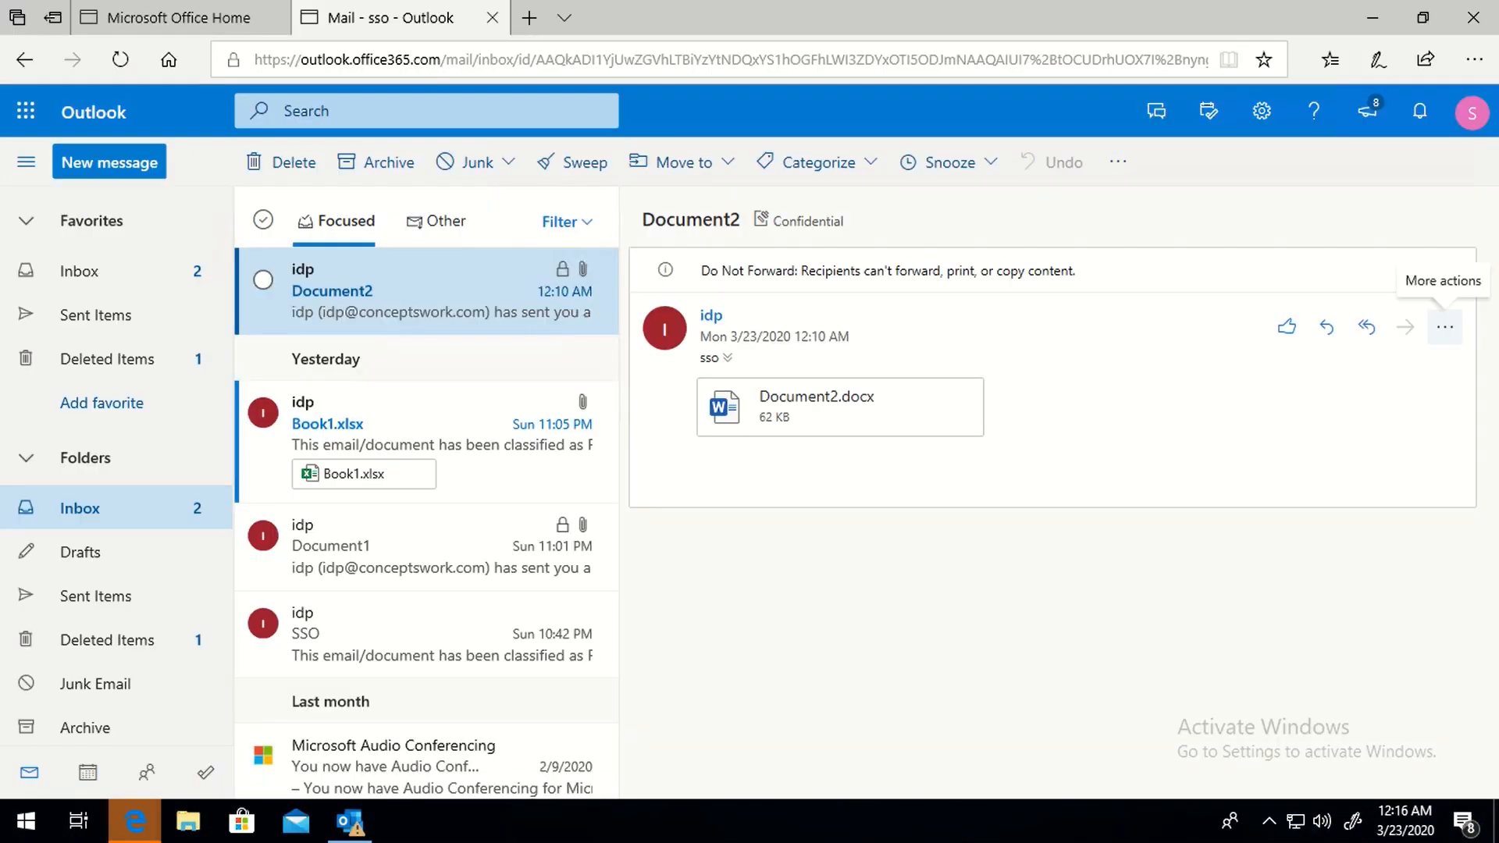
- As the other signed-in user, download and open Document2.docx to see Word's no-permission notice
left_click(1474, 116)
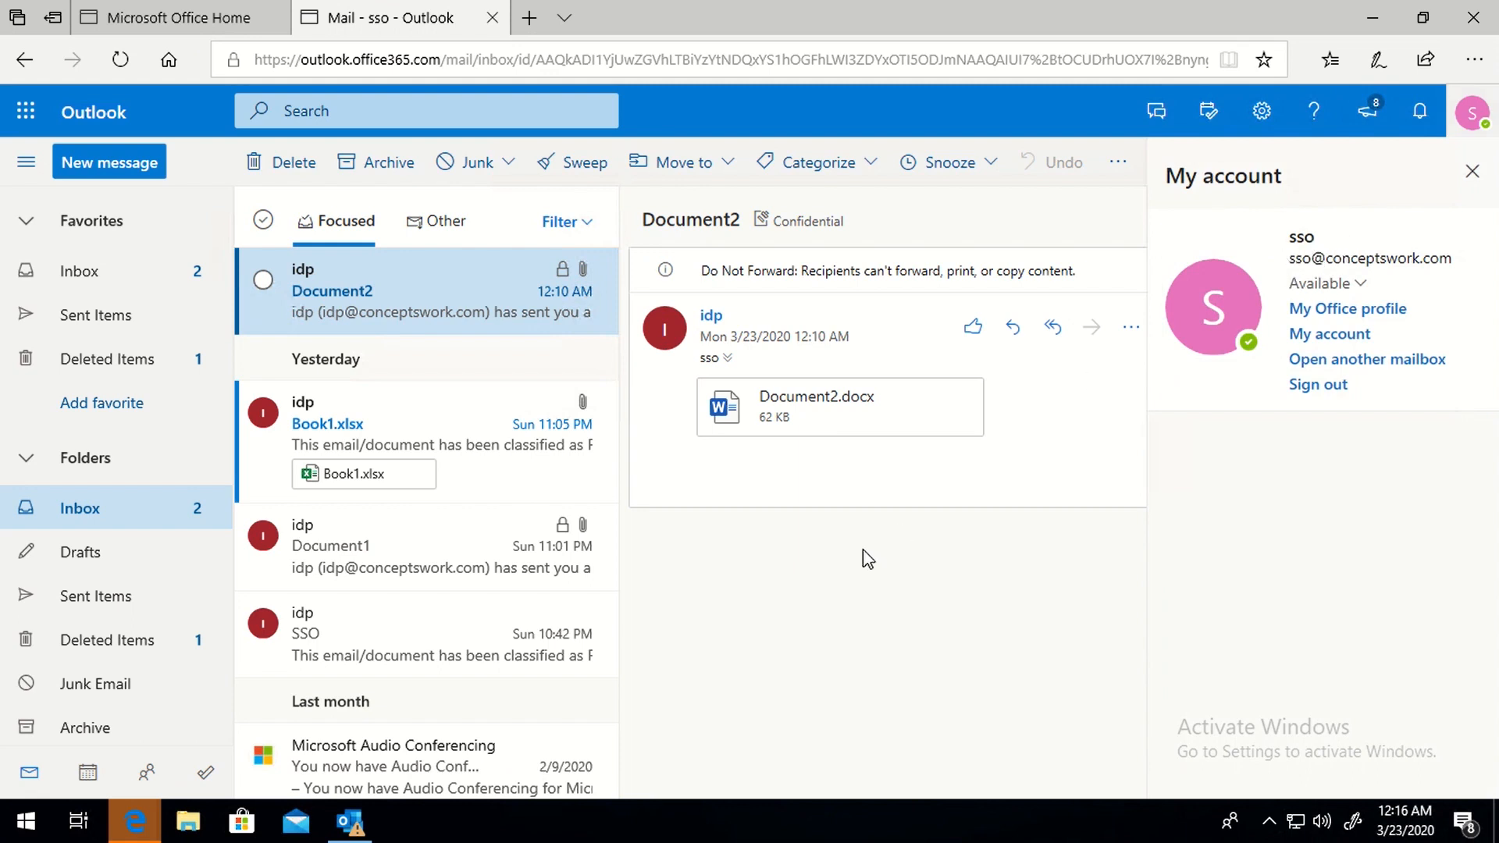
mouse_move(921, 430)
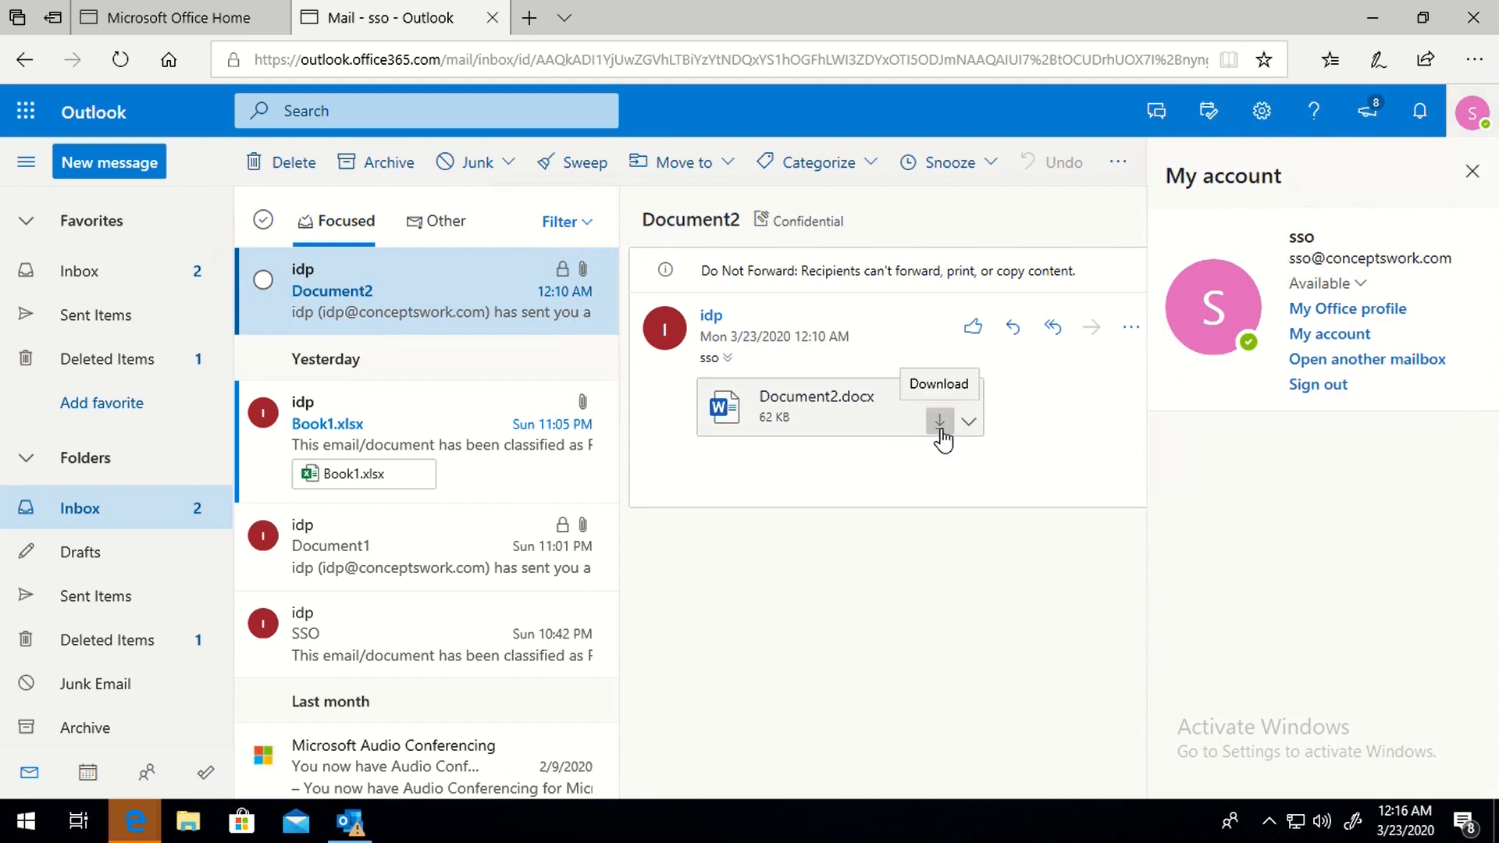
left_click(940, 427)
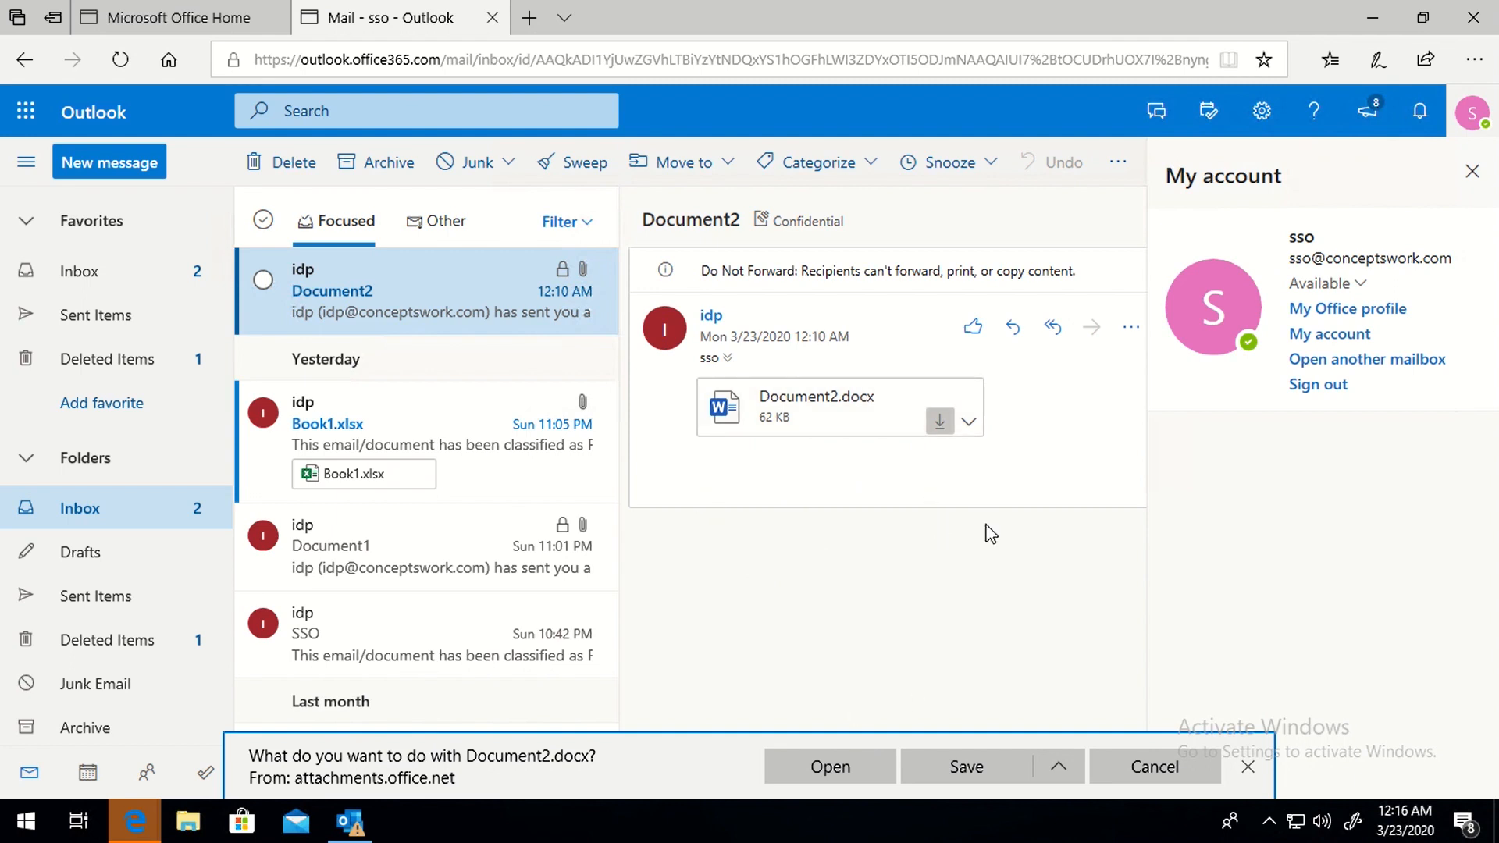
left_click(808, 766)
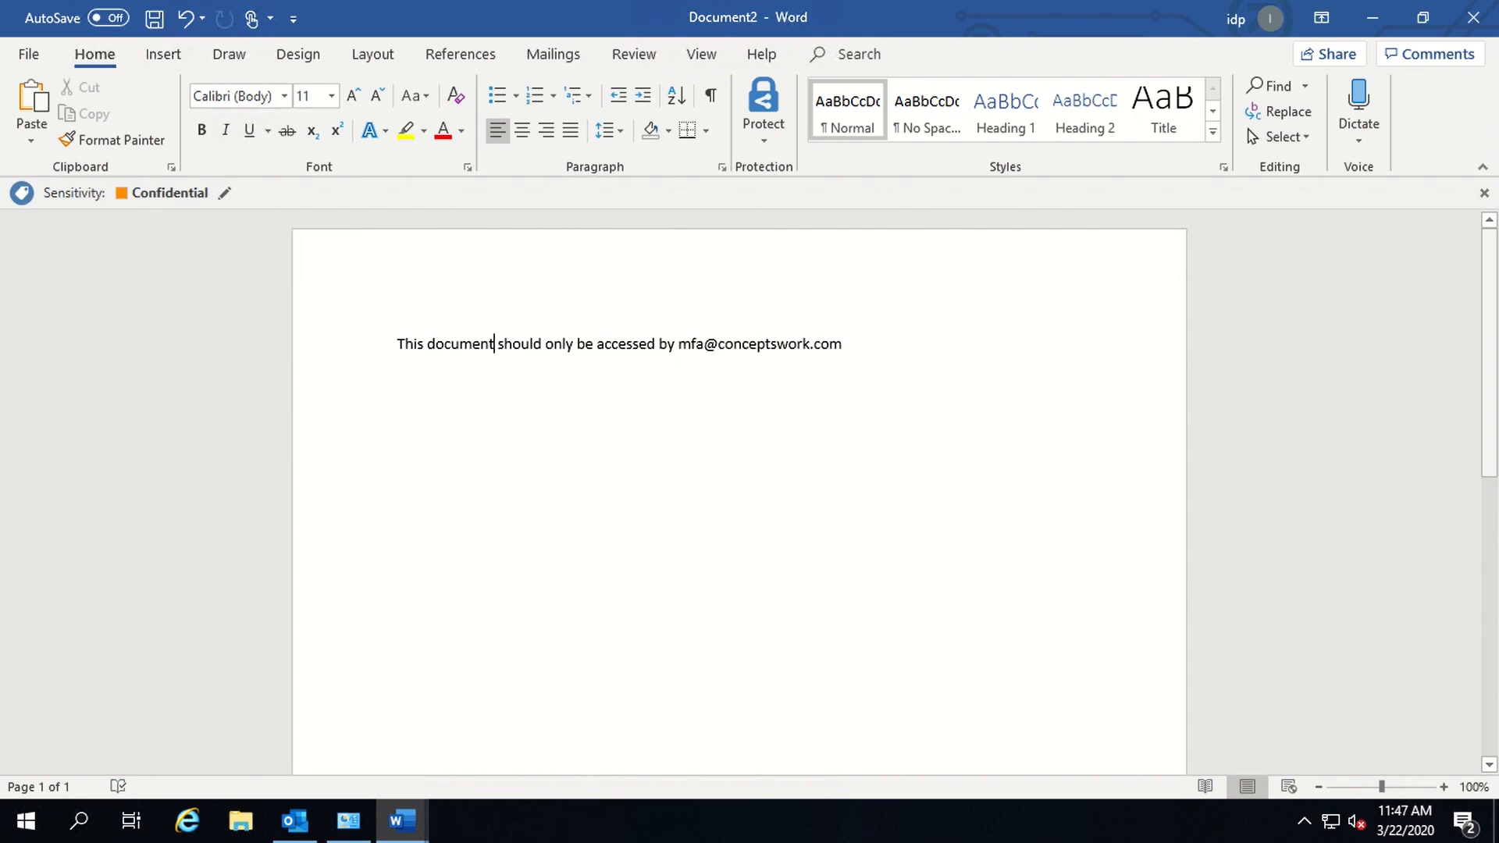
- Choose Track and Revoke from Word's Protect options to launch the AIP document tracking sign-in
left_click(731, 563)
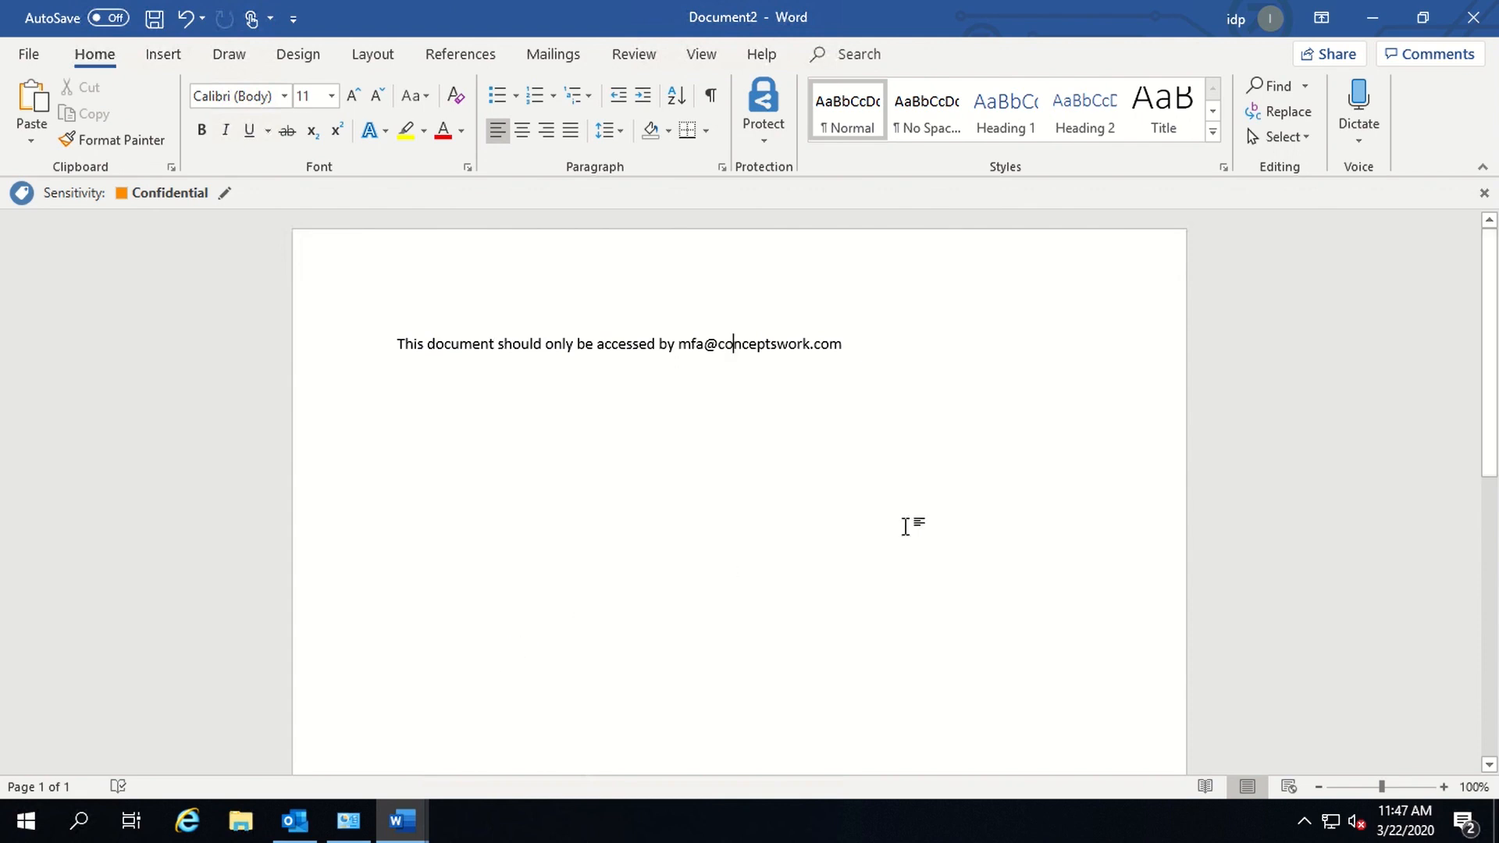
left_click(778, 136)
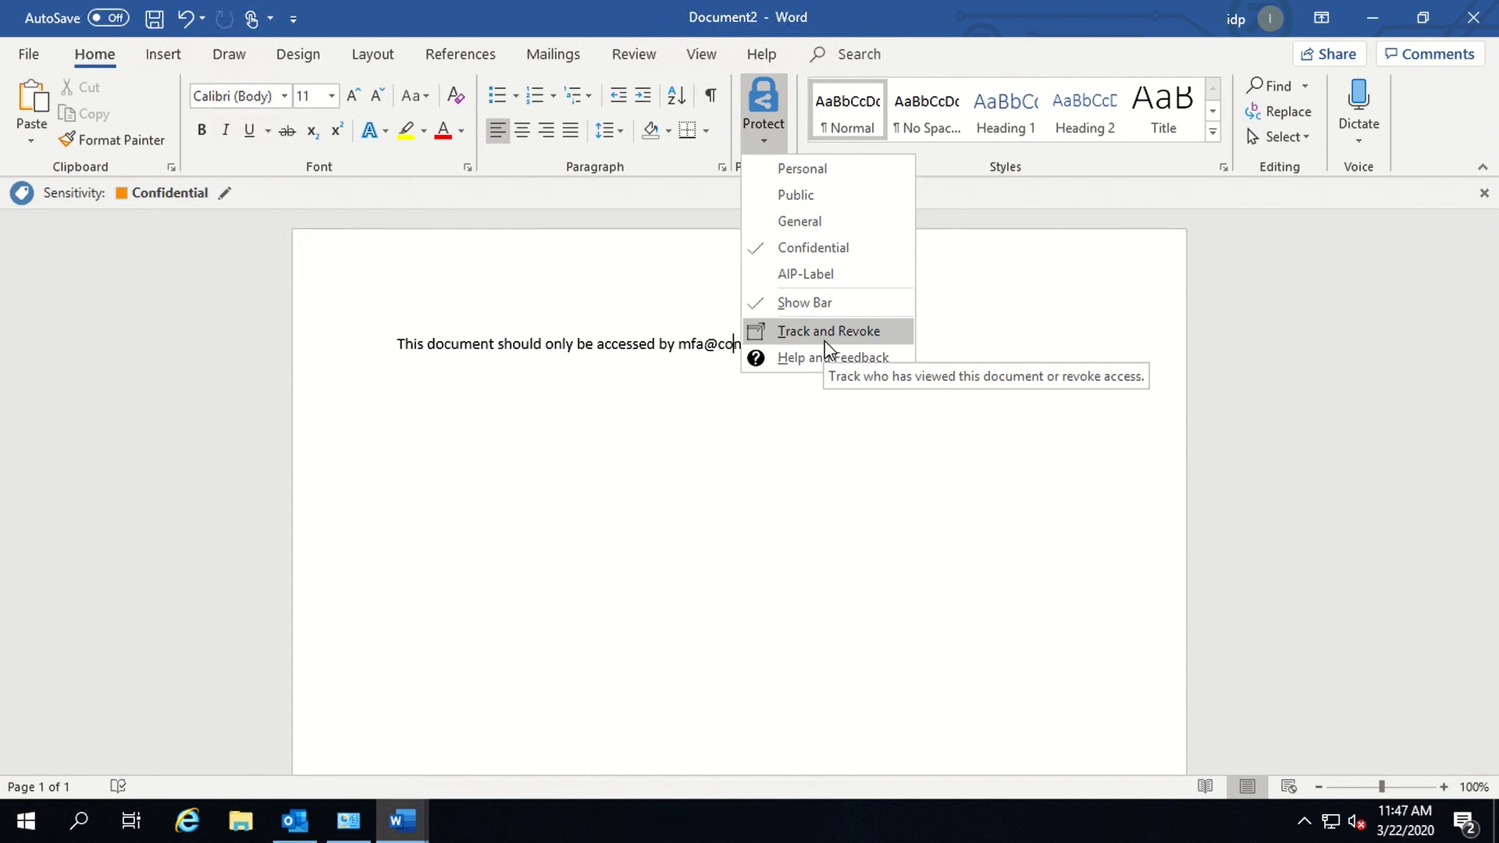
left_click(762, 111)
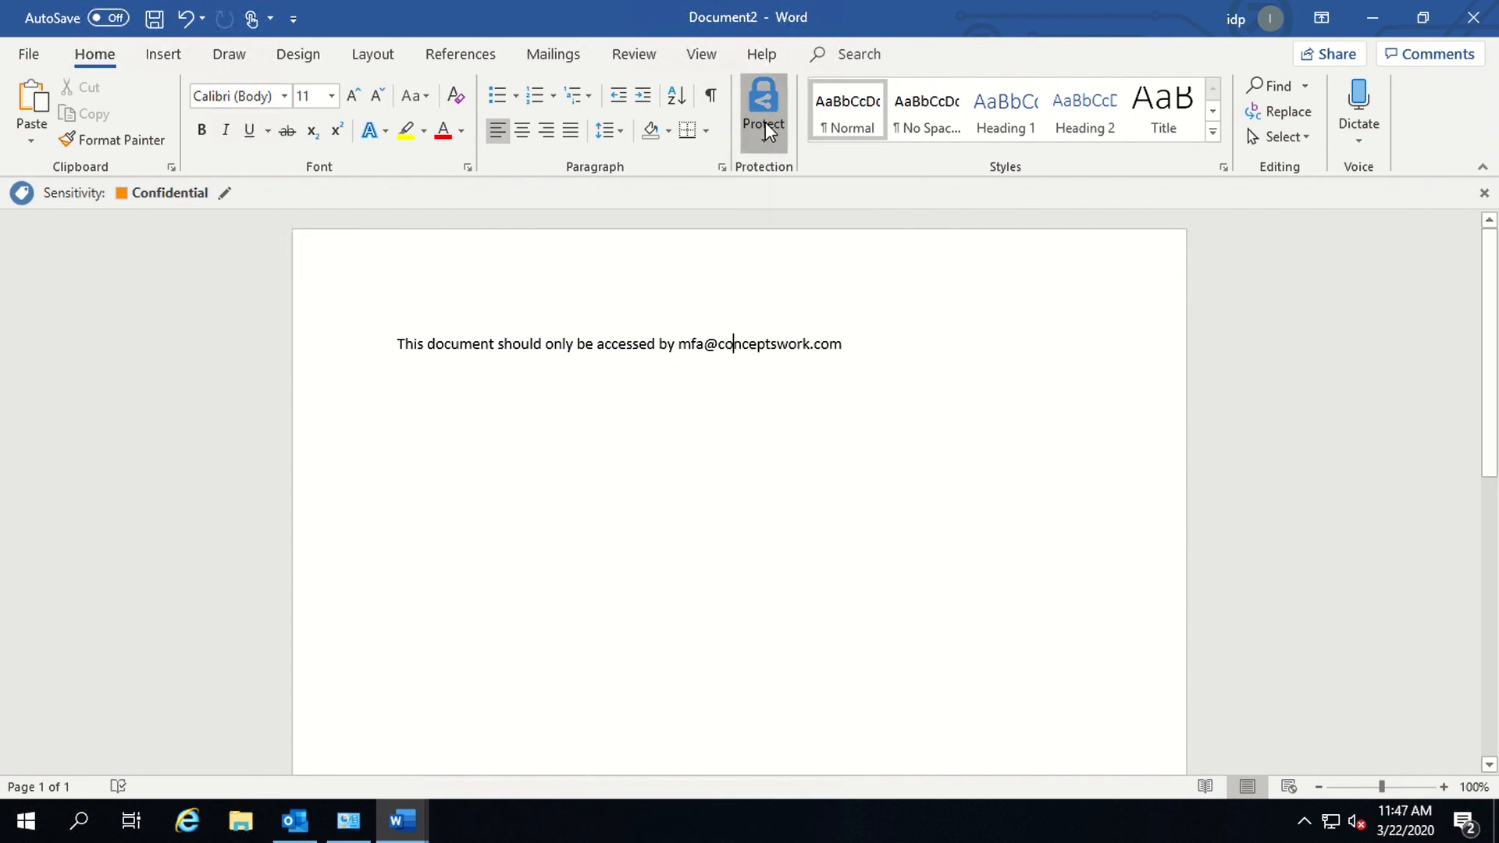
left_click(765, 122)
left_click(857, 328)
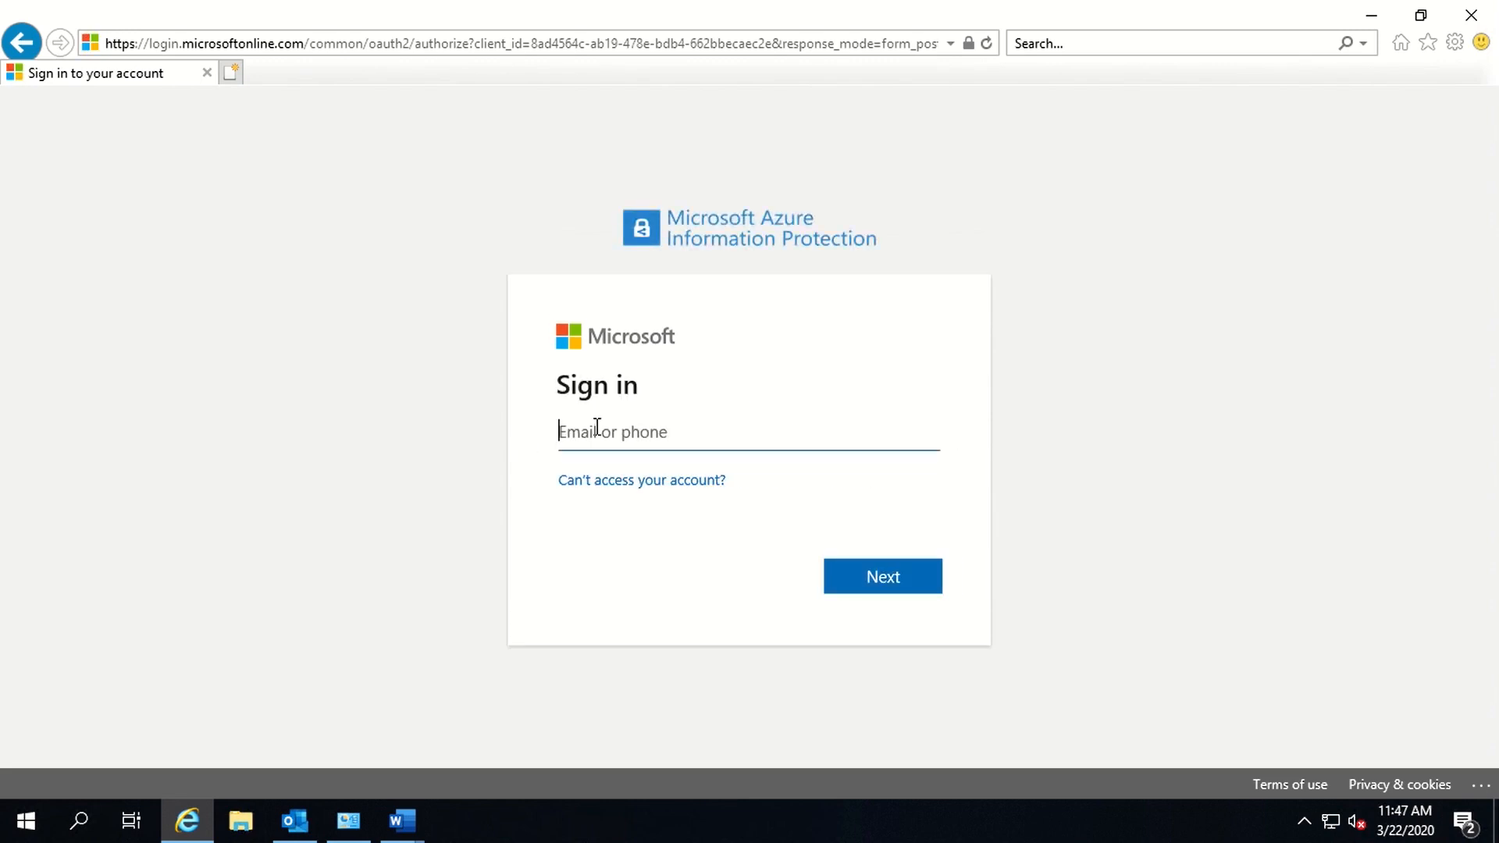
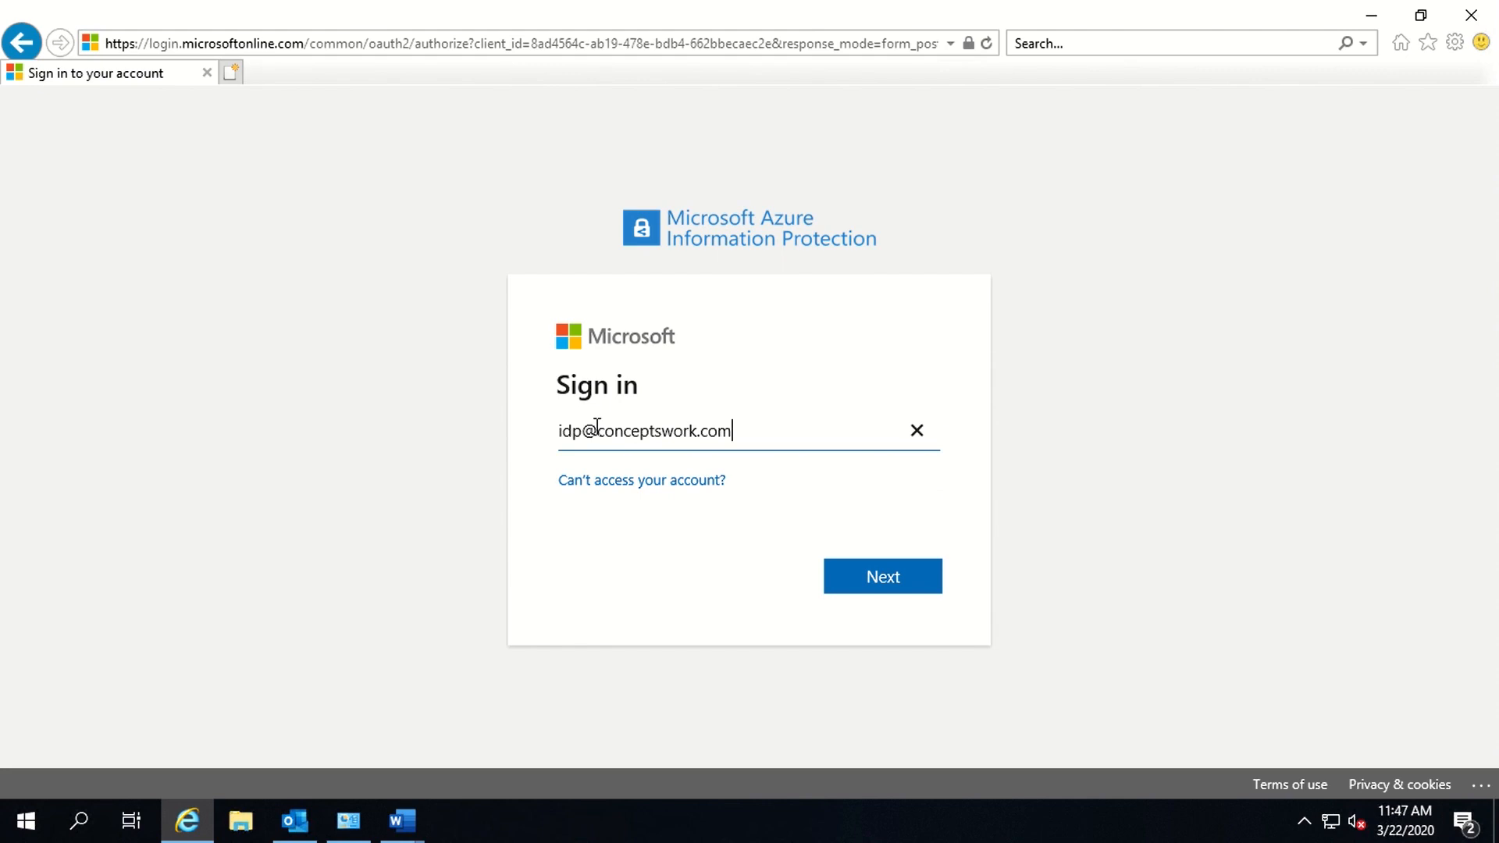
- Sign in with the document owner's e-mail and password, stay signed in, and continue past error 700003 to Document2's tracking
key("Return")
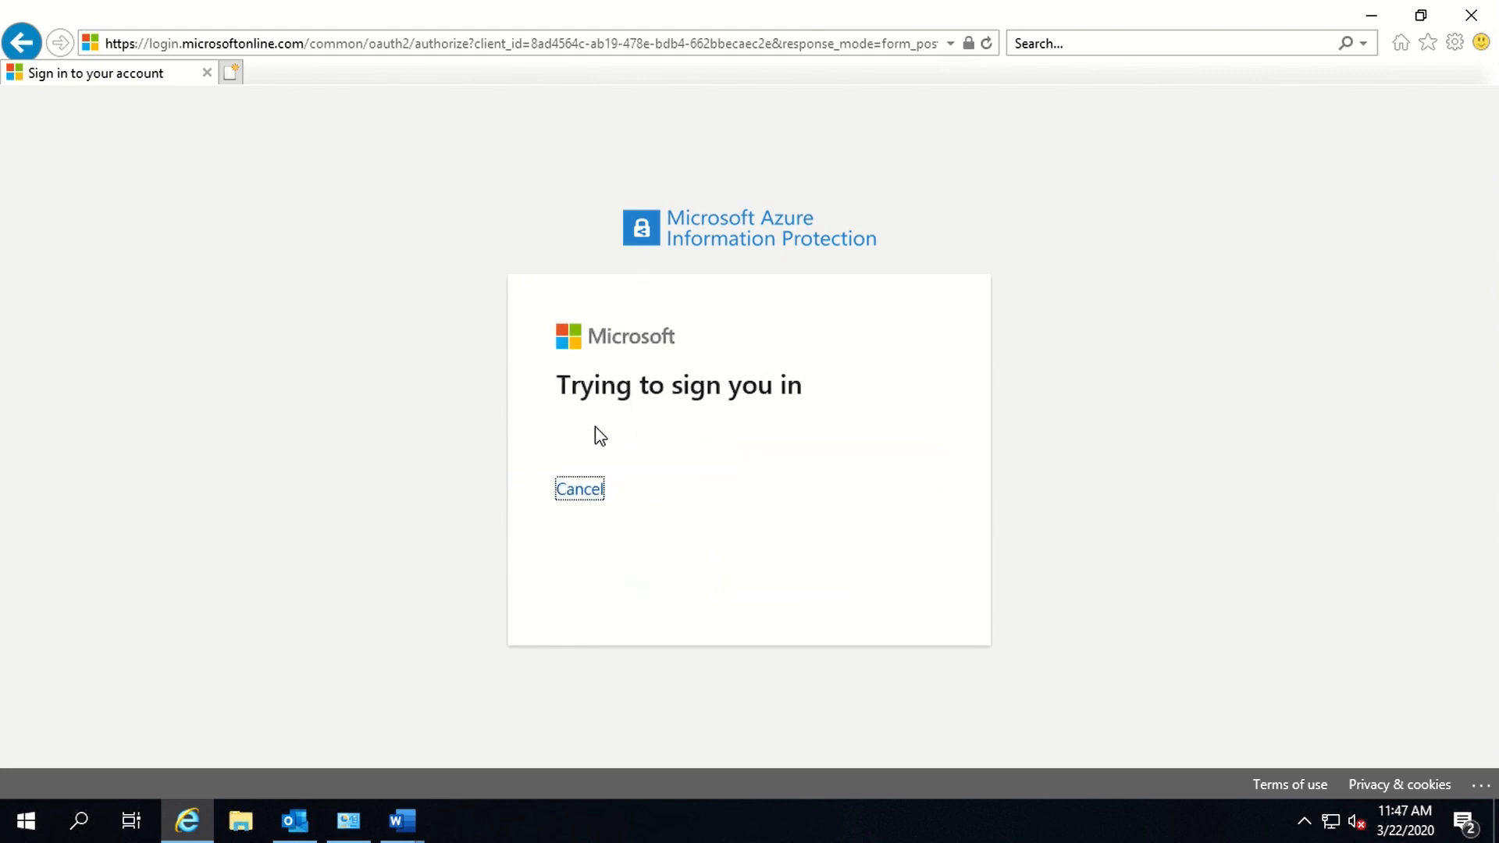
type("•••")
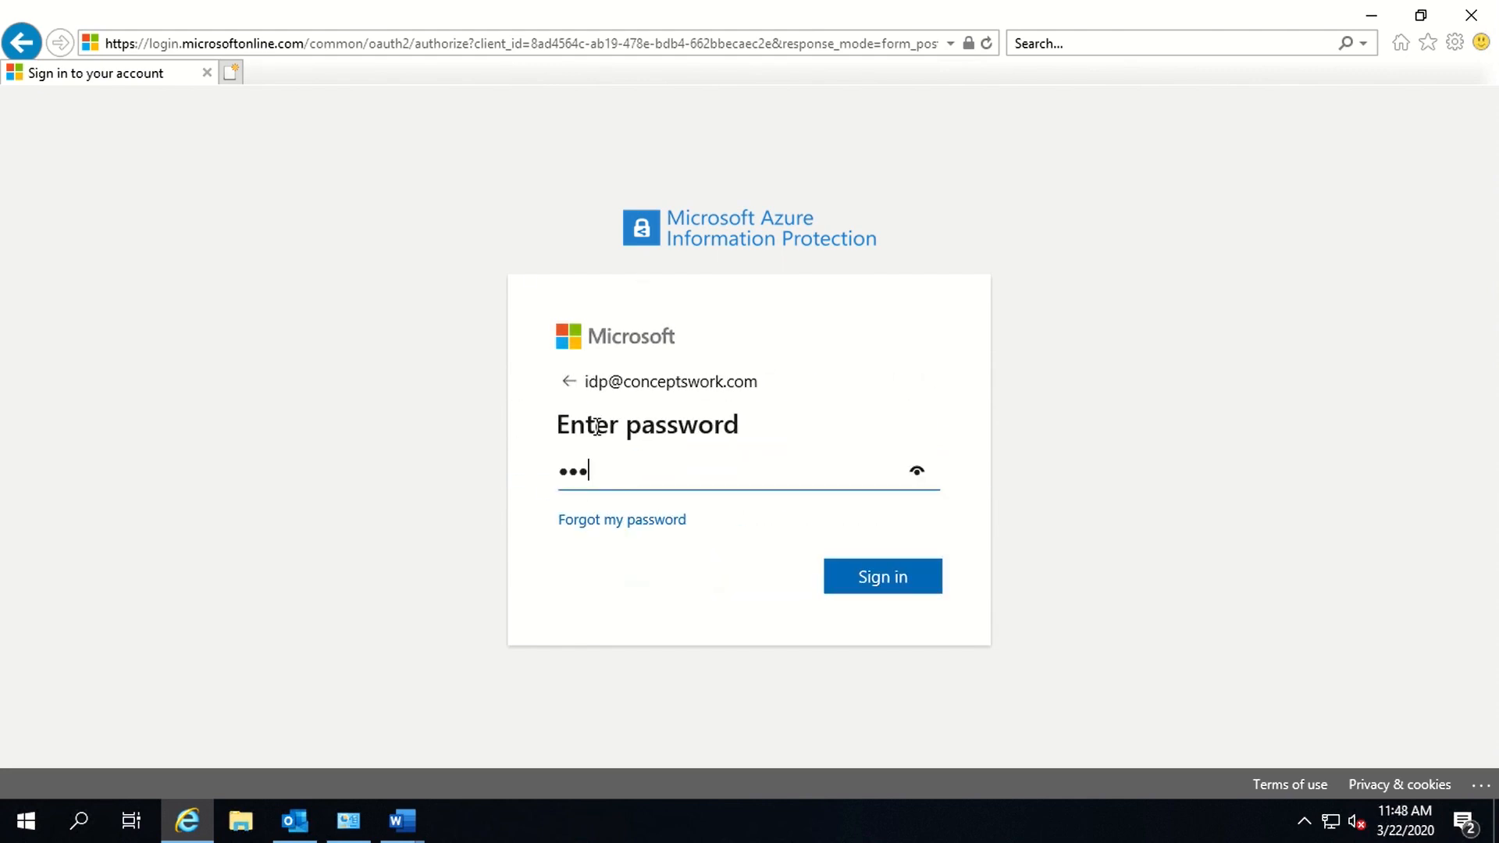
type("•••••")
key("Return")
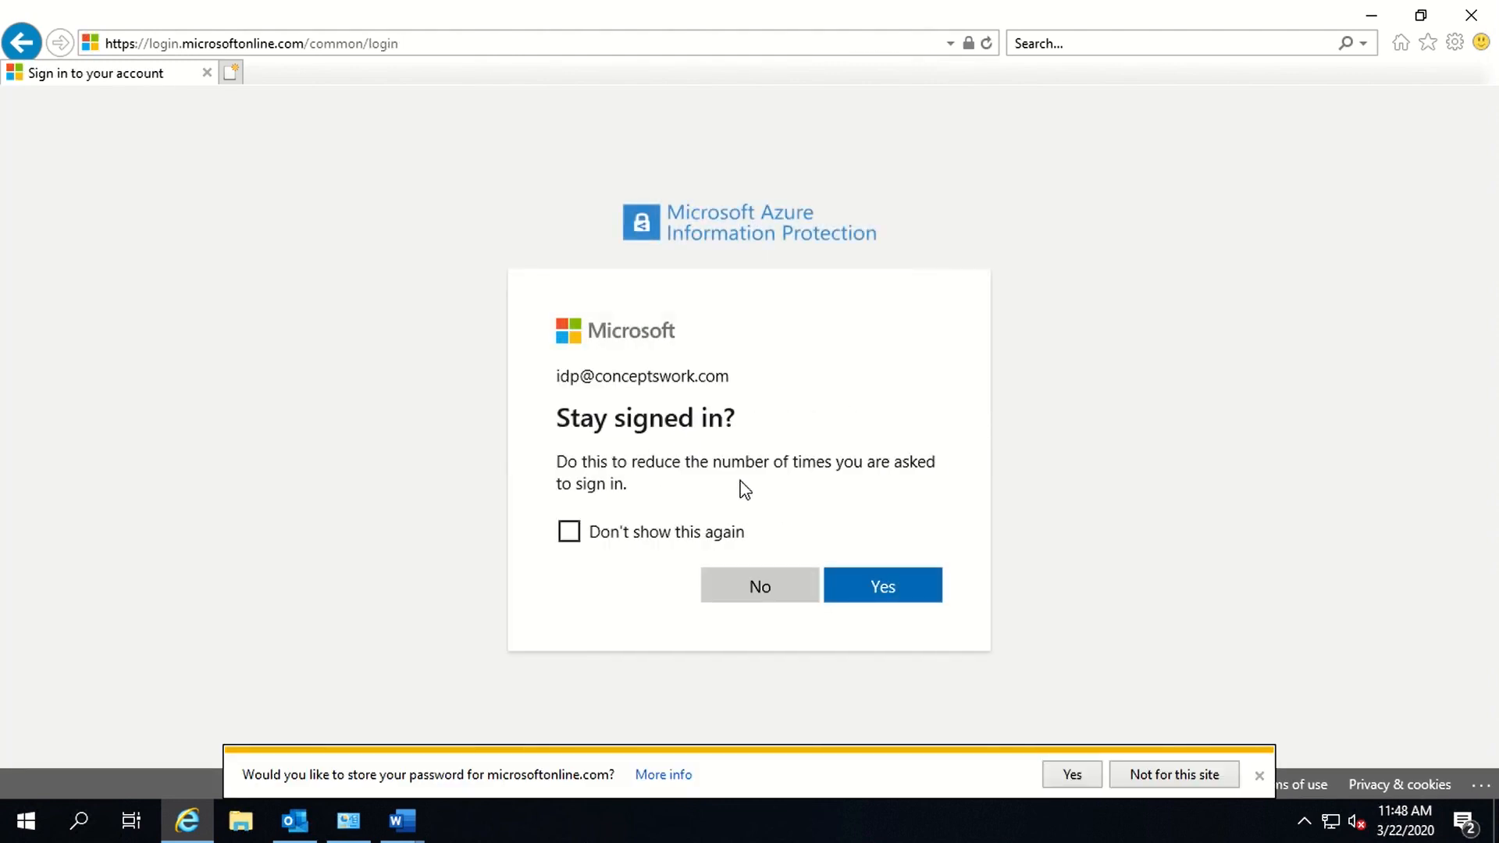
left_click(887, 595)
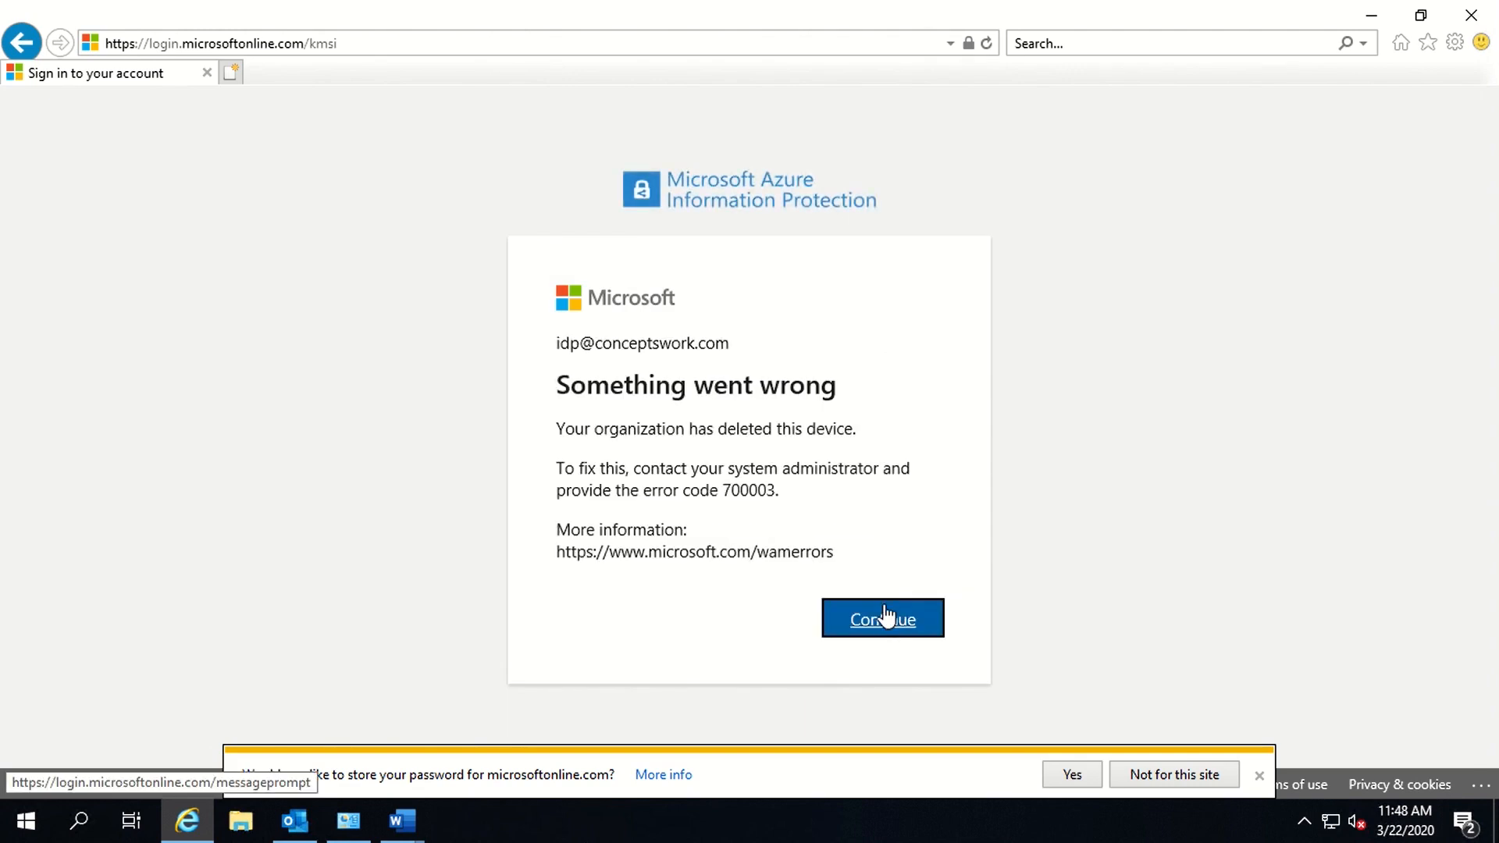
left_click(887, 622)
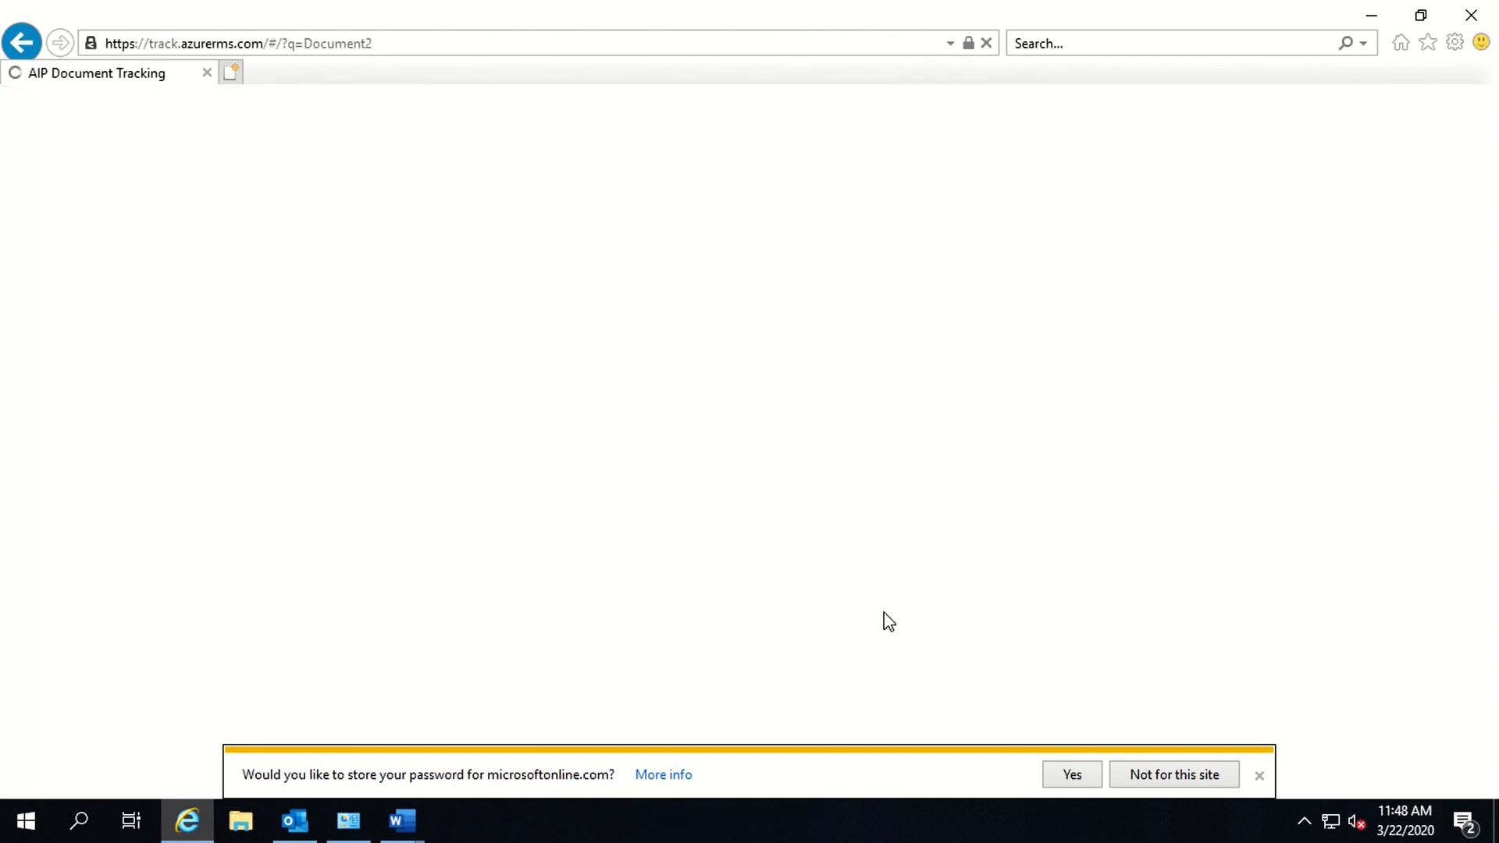
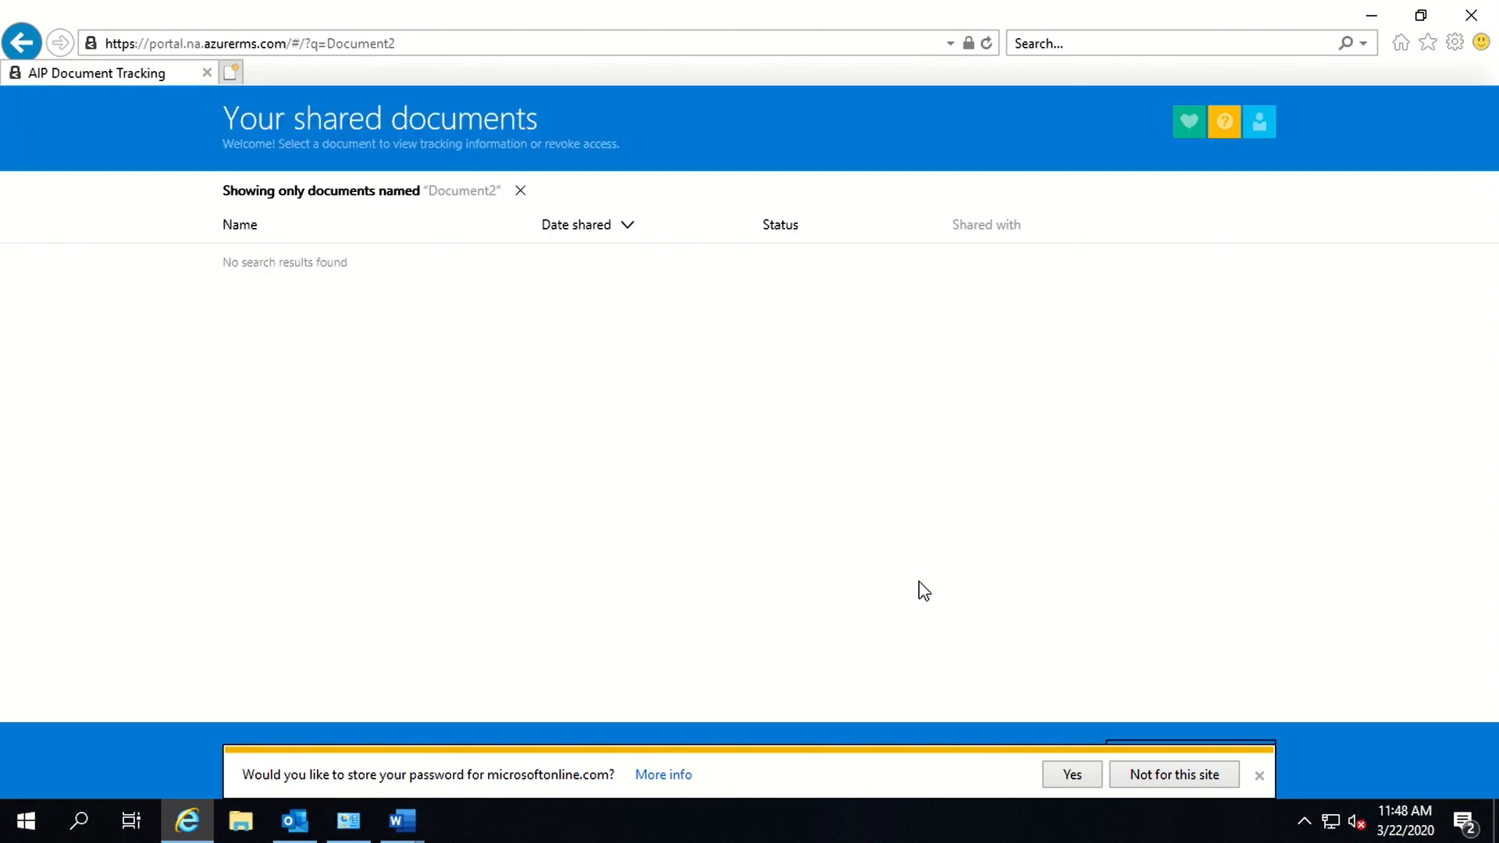
- Remove the 'Document2' name filter so Test.docx and IT.docx both appear in the shared list
left_click(520, 190)
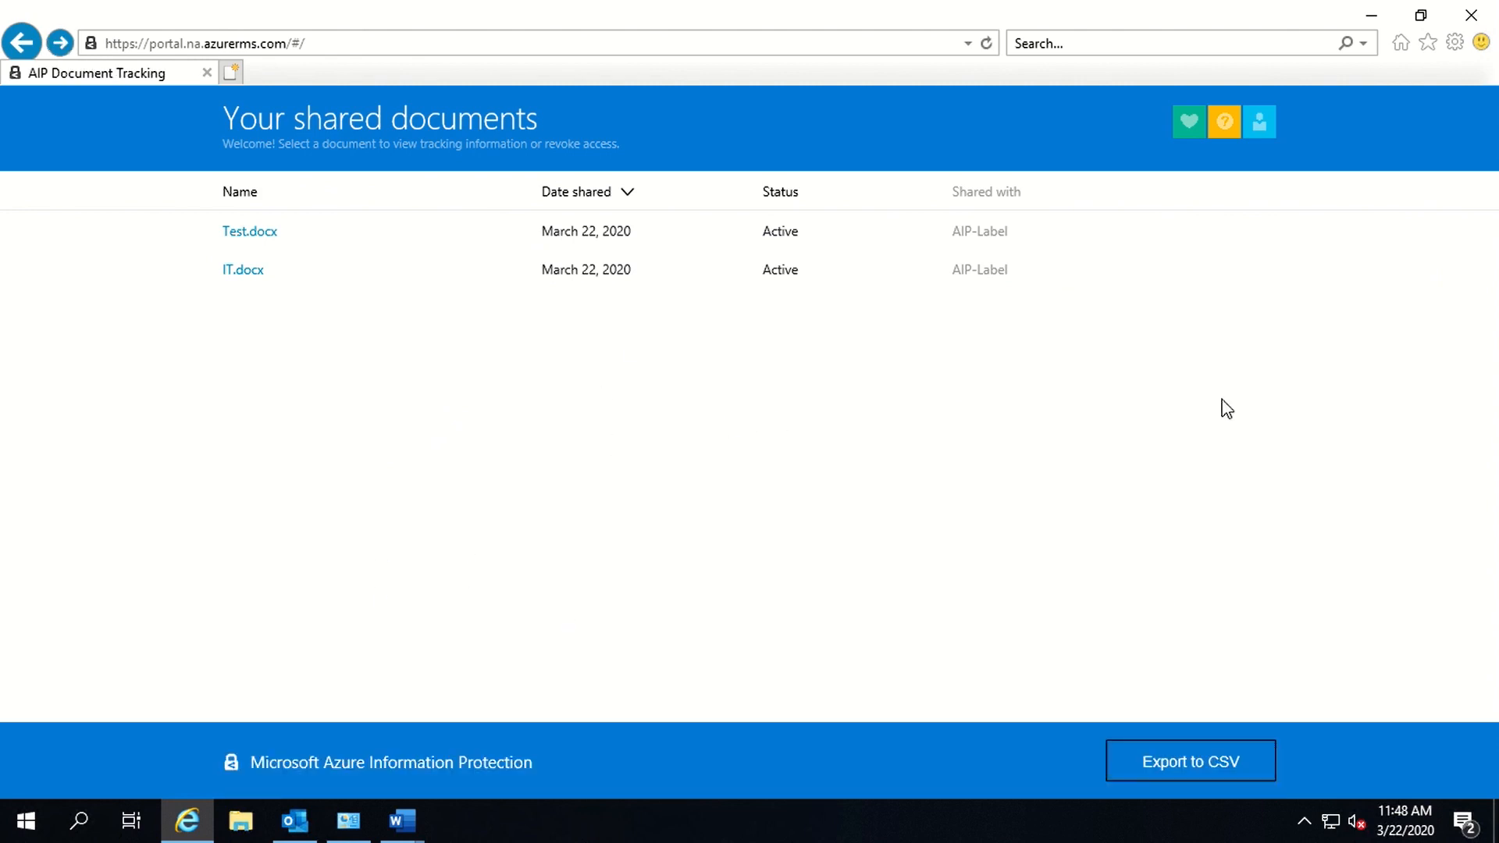
left_click(1260, 125)
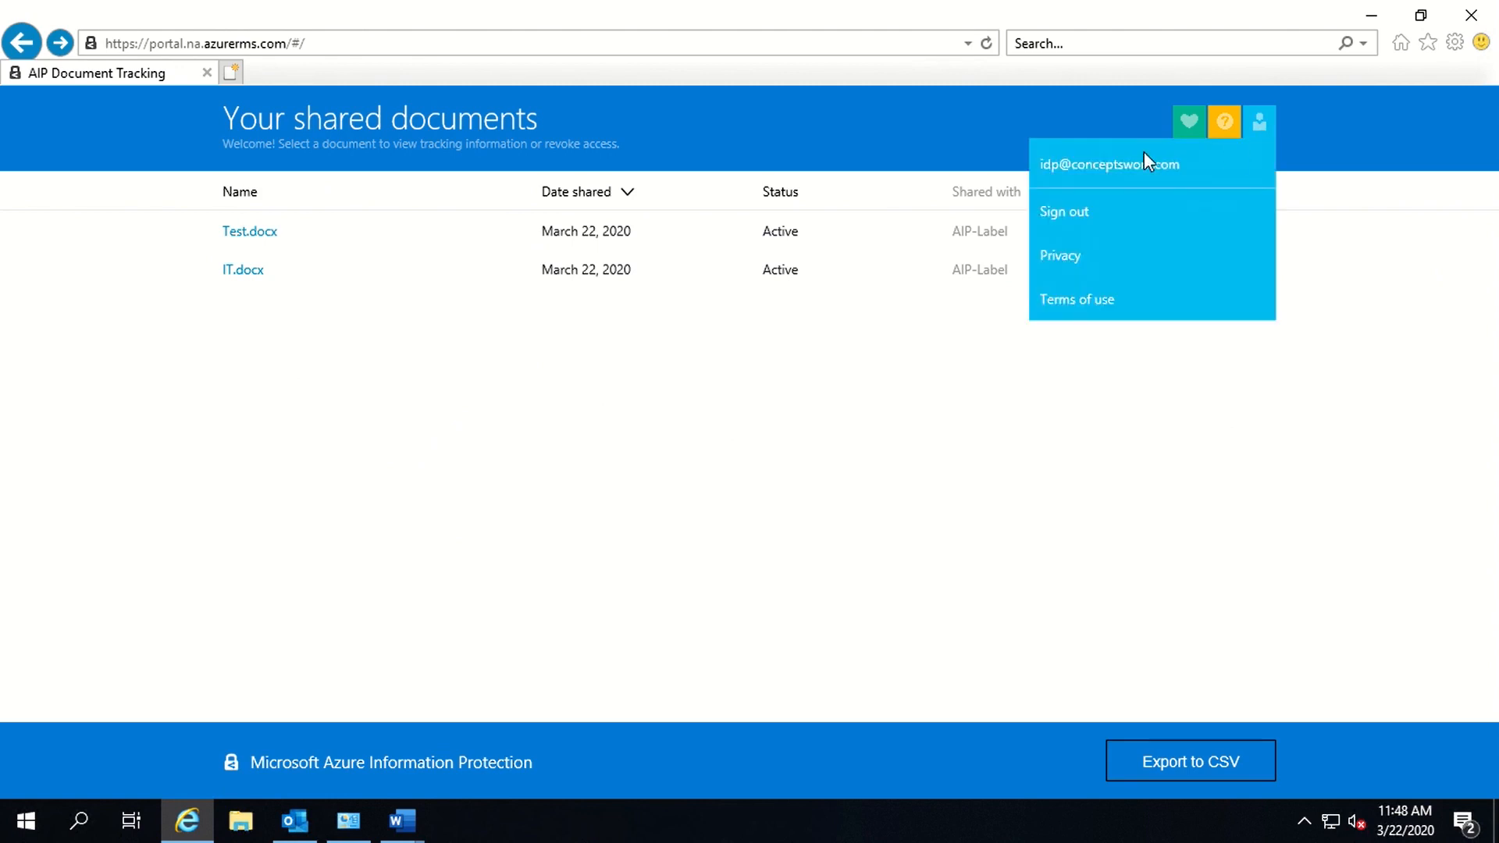
- Review Test.docx's summary tiles for views, denials and last activity, then choose Revoke access
left_click(264, 233)
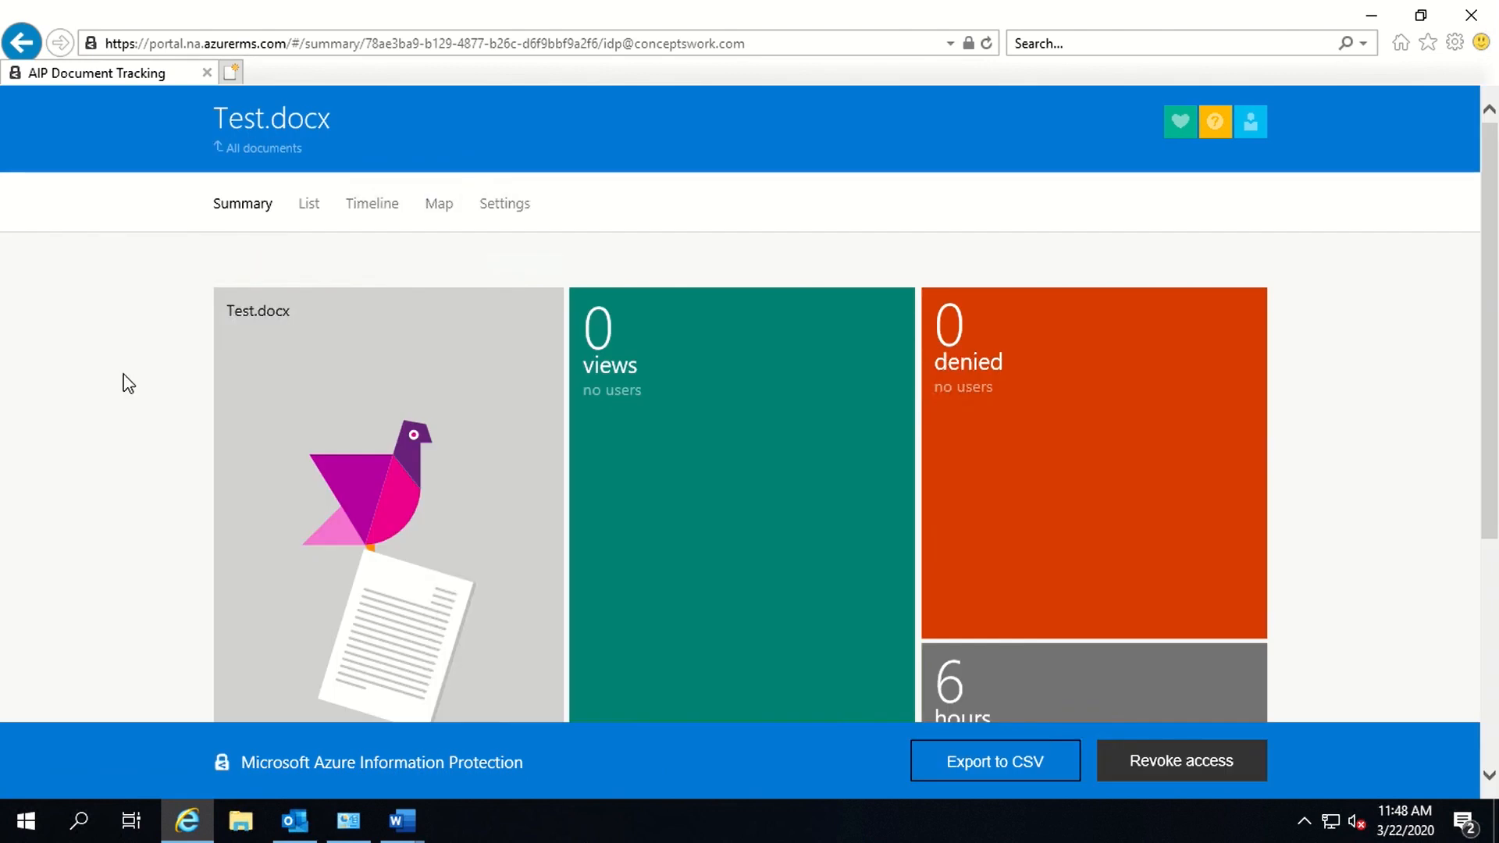
scroll(128, 383, "down", 3)
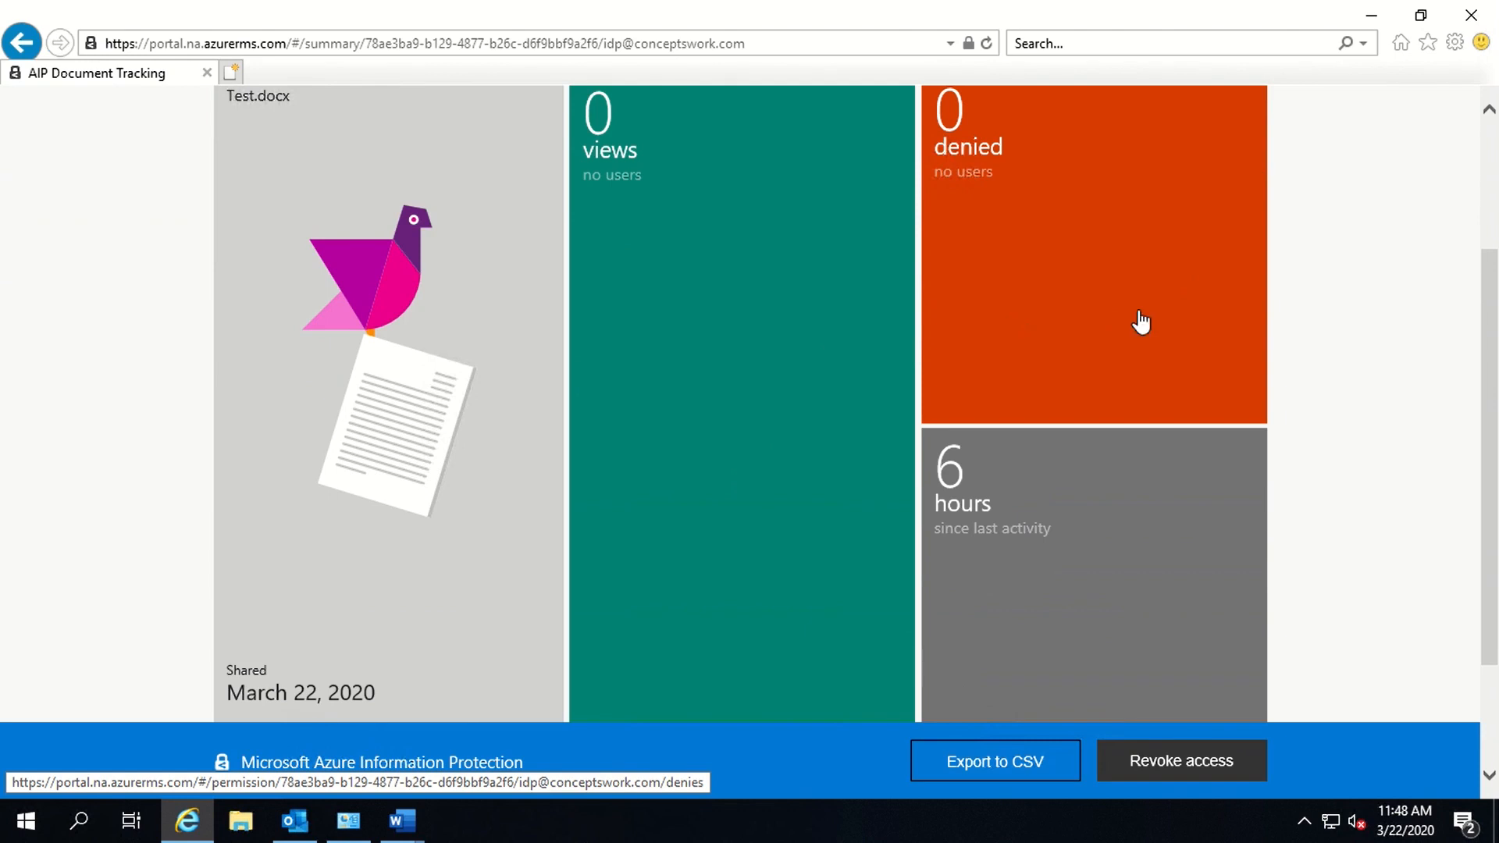
left_click(1192, 779)
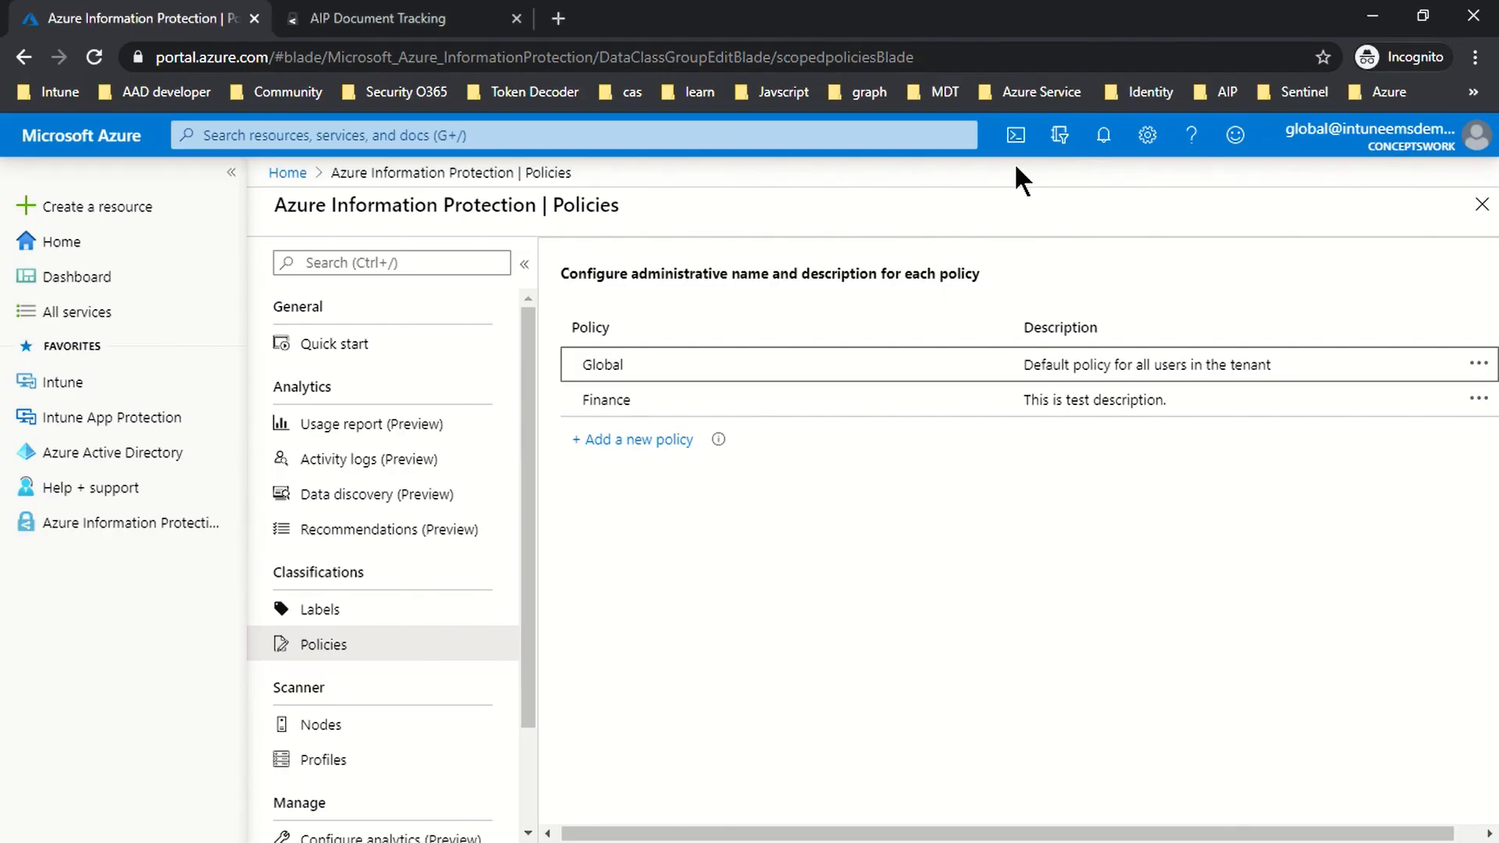
- Return to the AIP Document Tracking site and dismiss the new-feature notice
left_click(378, 19)
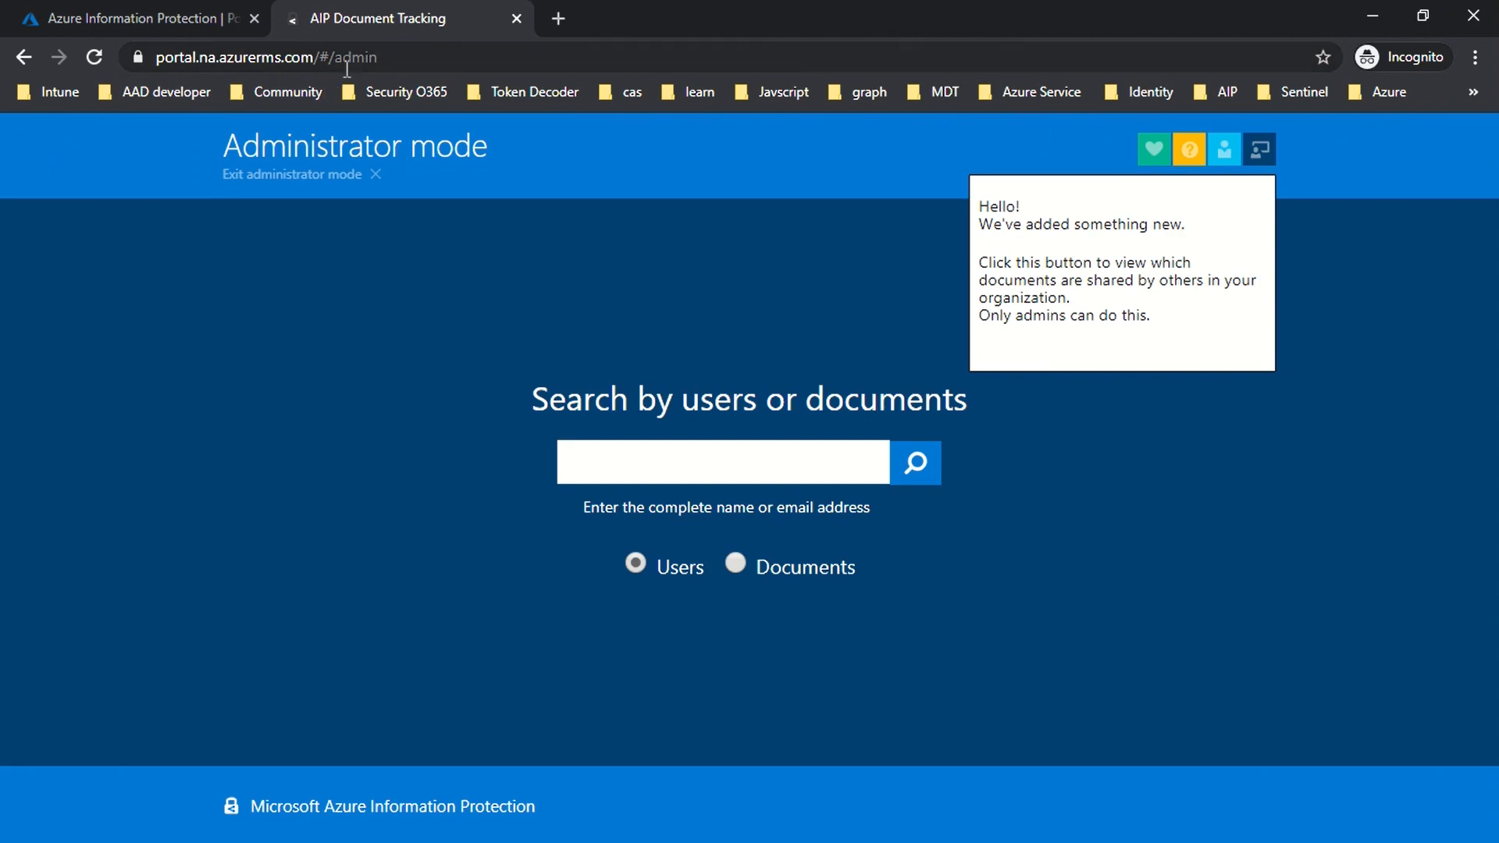
left_click(253, 473)
left_click(626, 479)
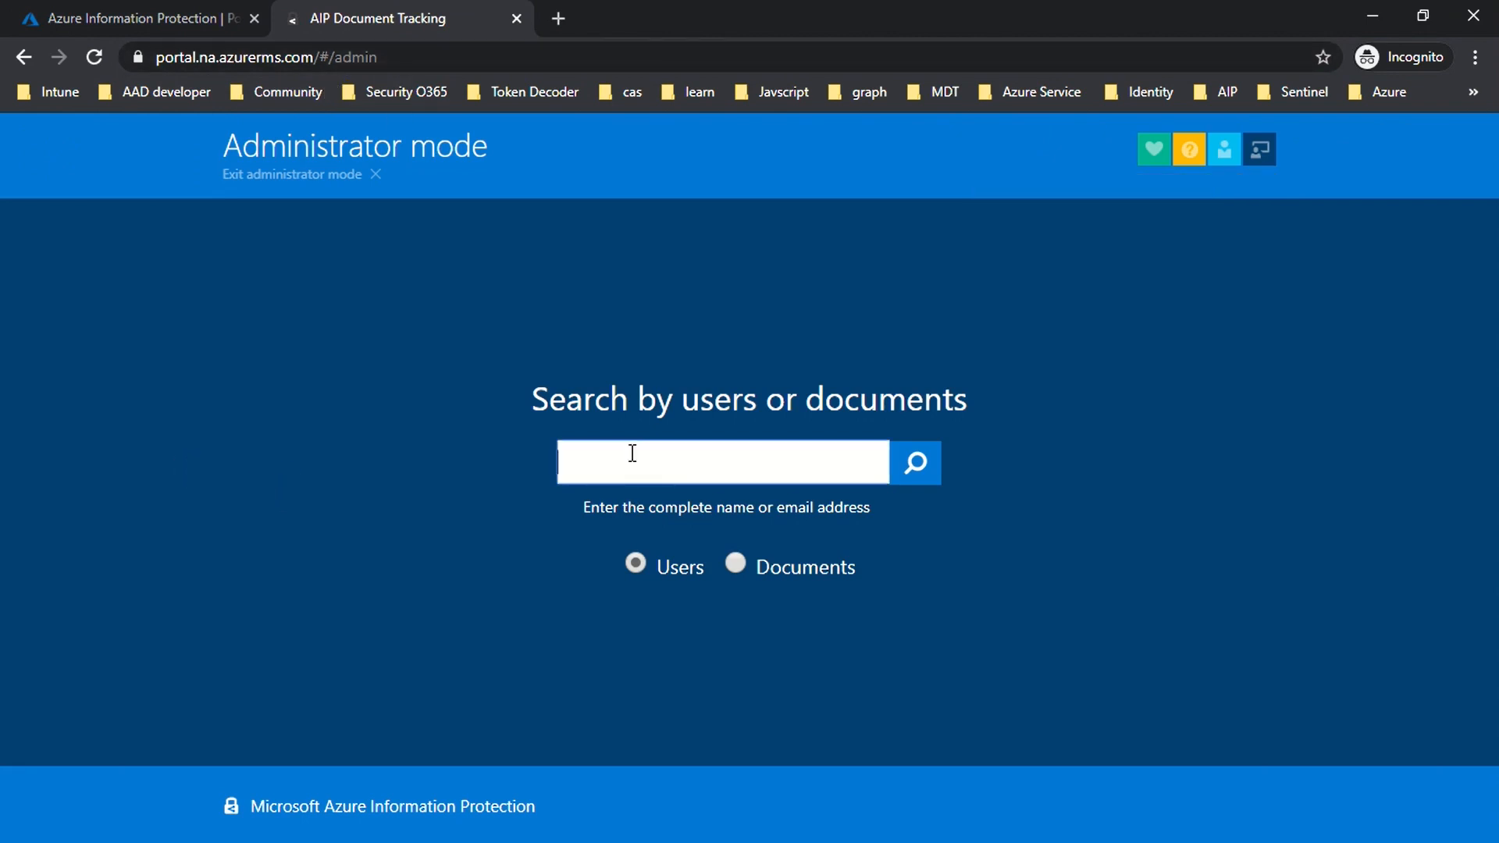
left_click(910, 476)
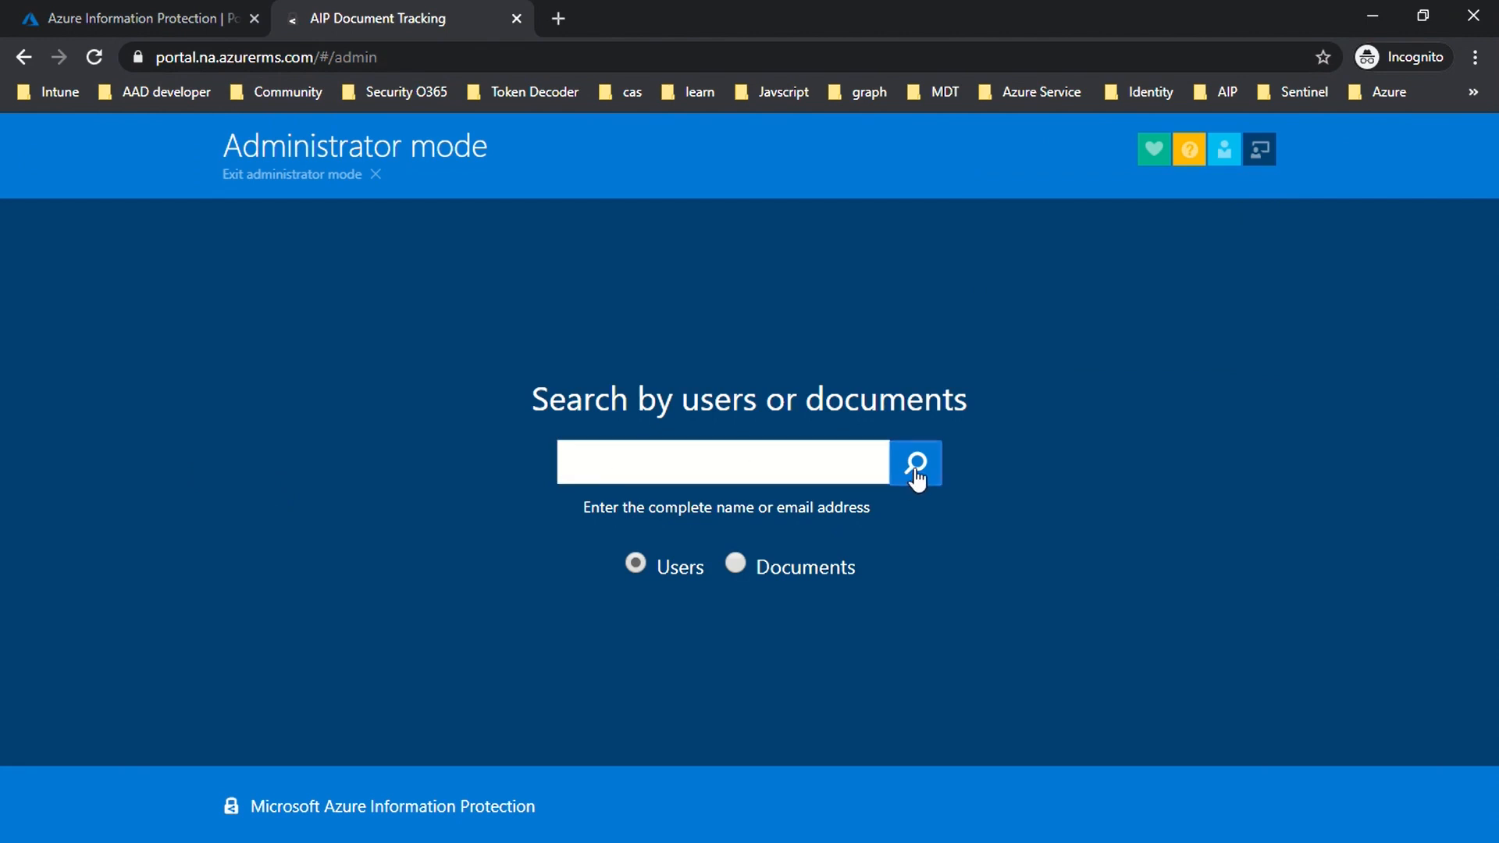
- Search Users by the account's e-mail address and open that user's shared documents
left_click(736, 564)
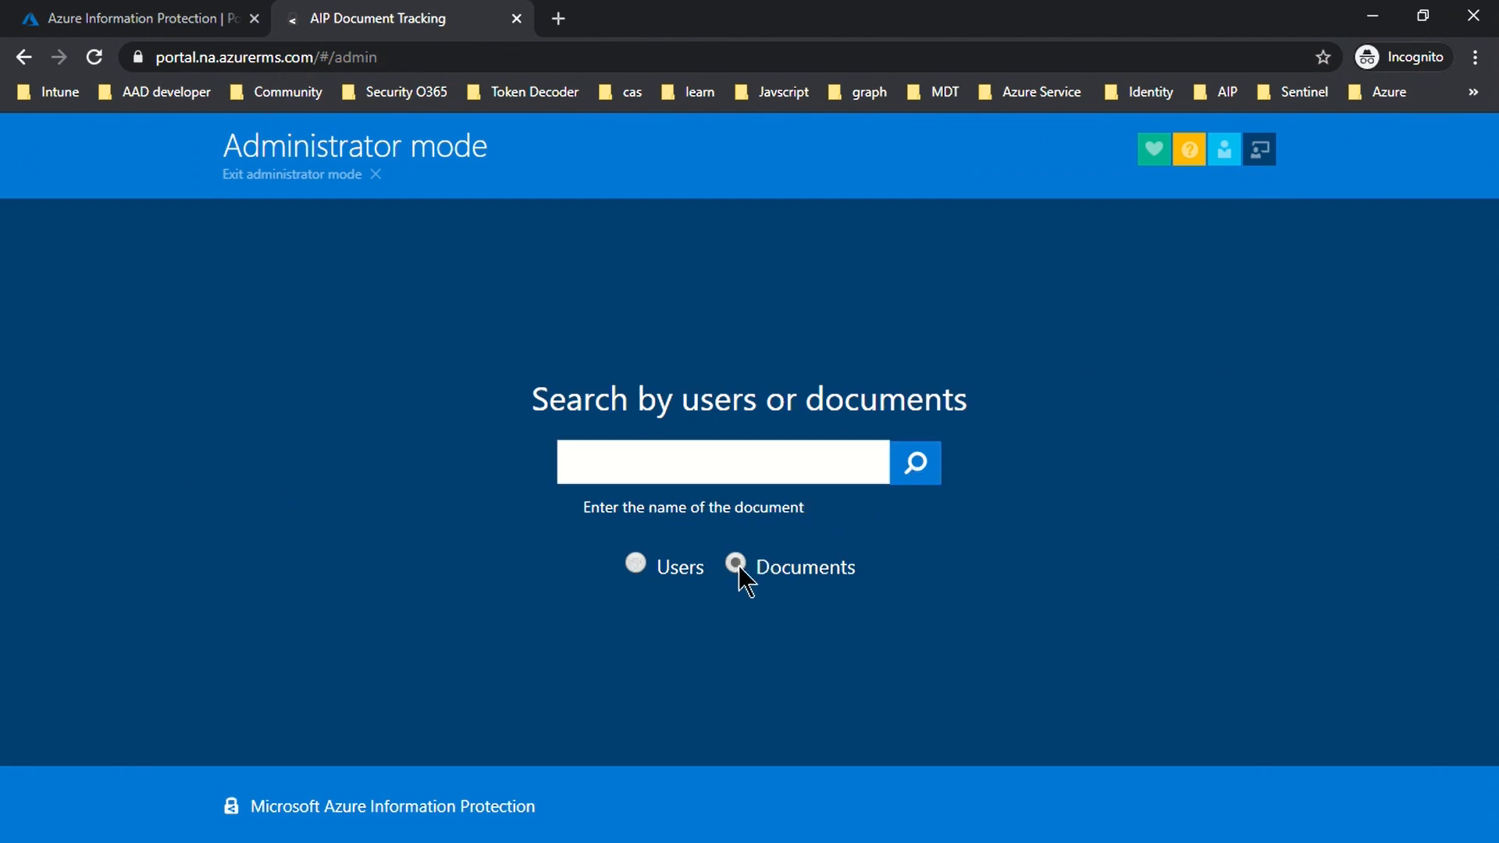
left_click(637, 564)
left_click(590, 474)
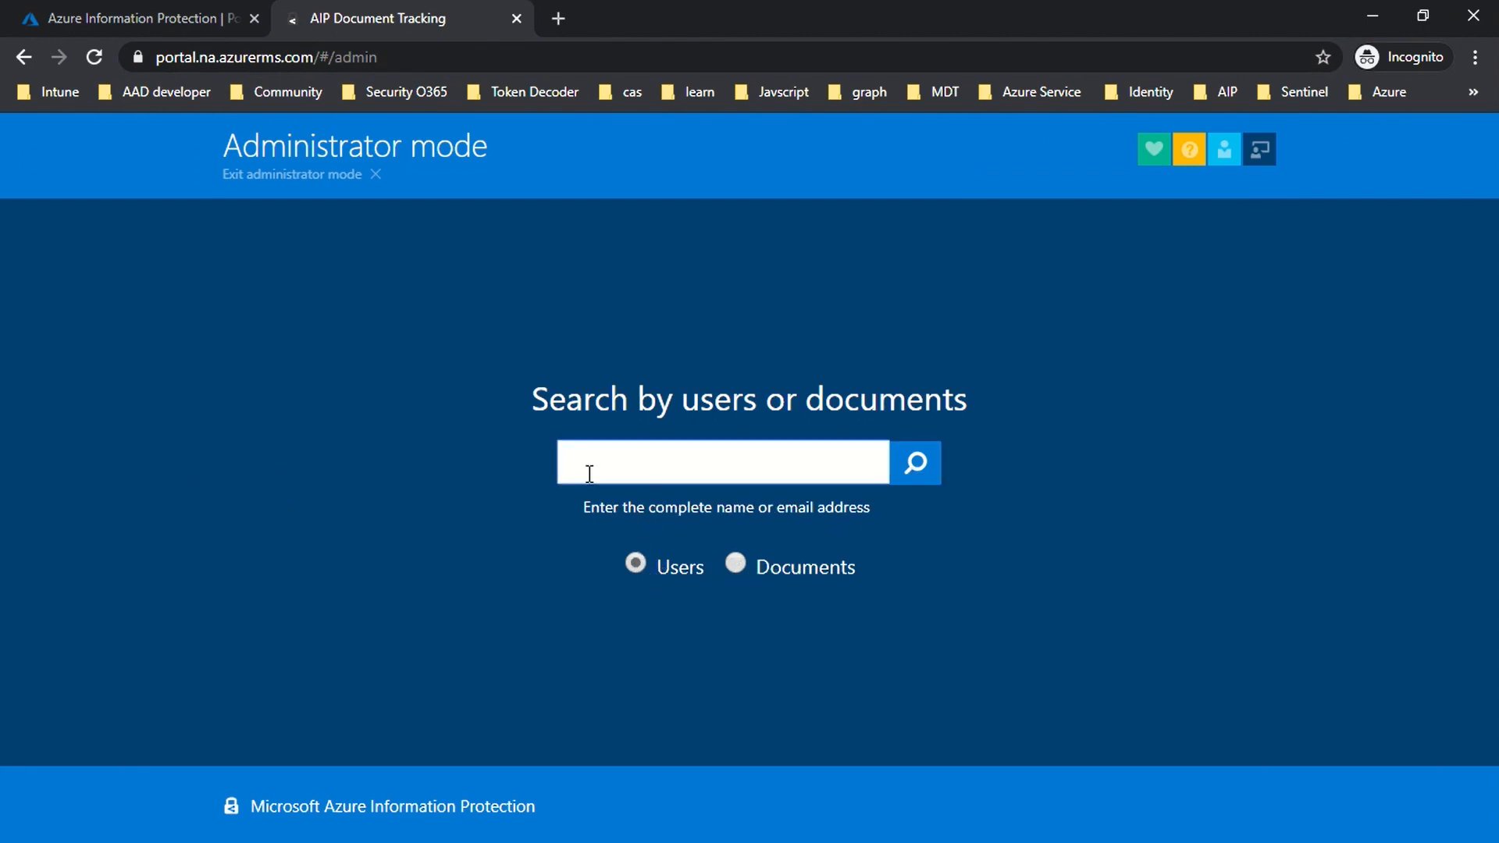
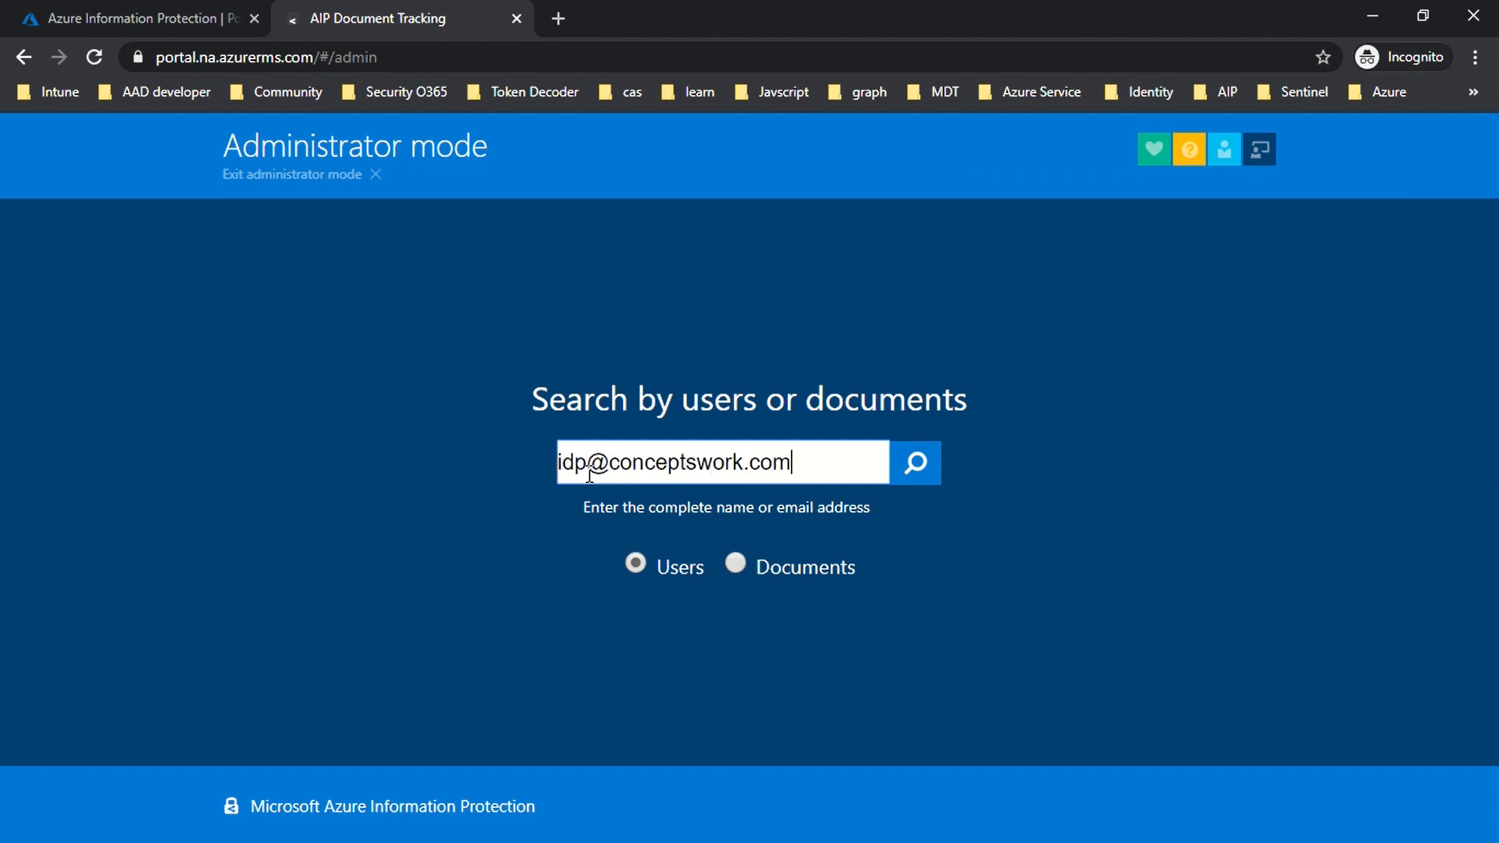
left_click(918, 464)
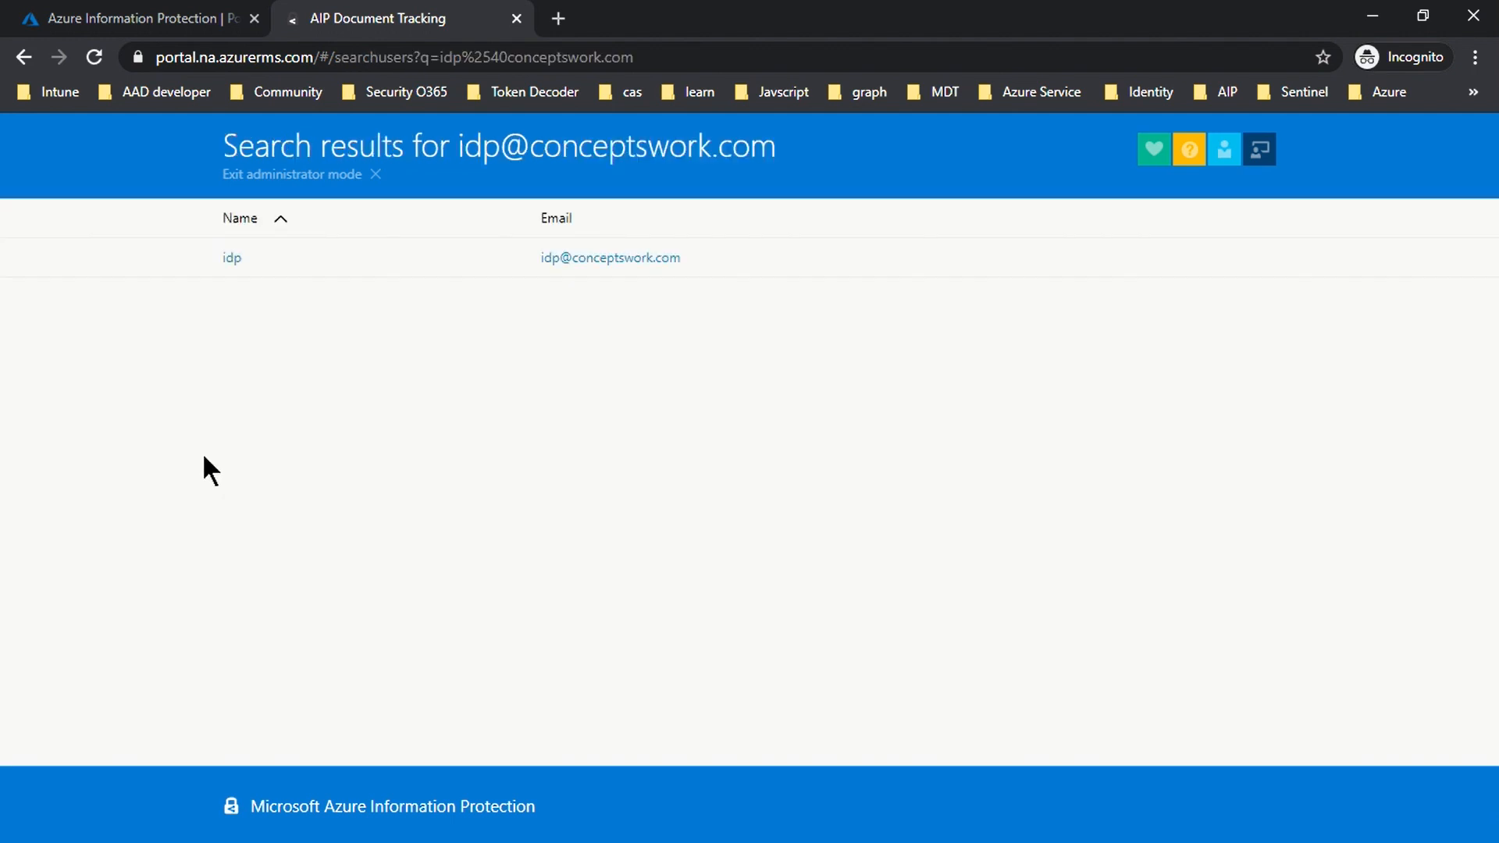
left_click(233, 258)
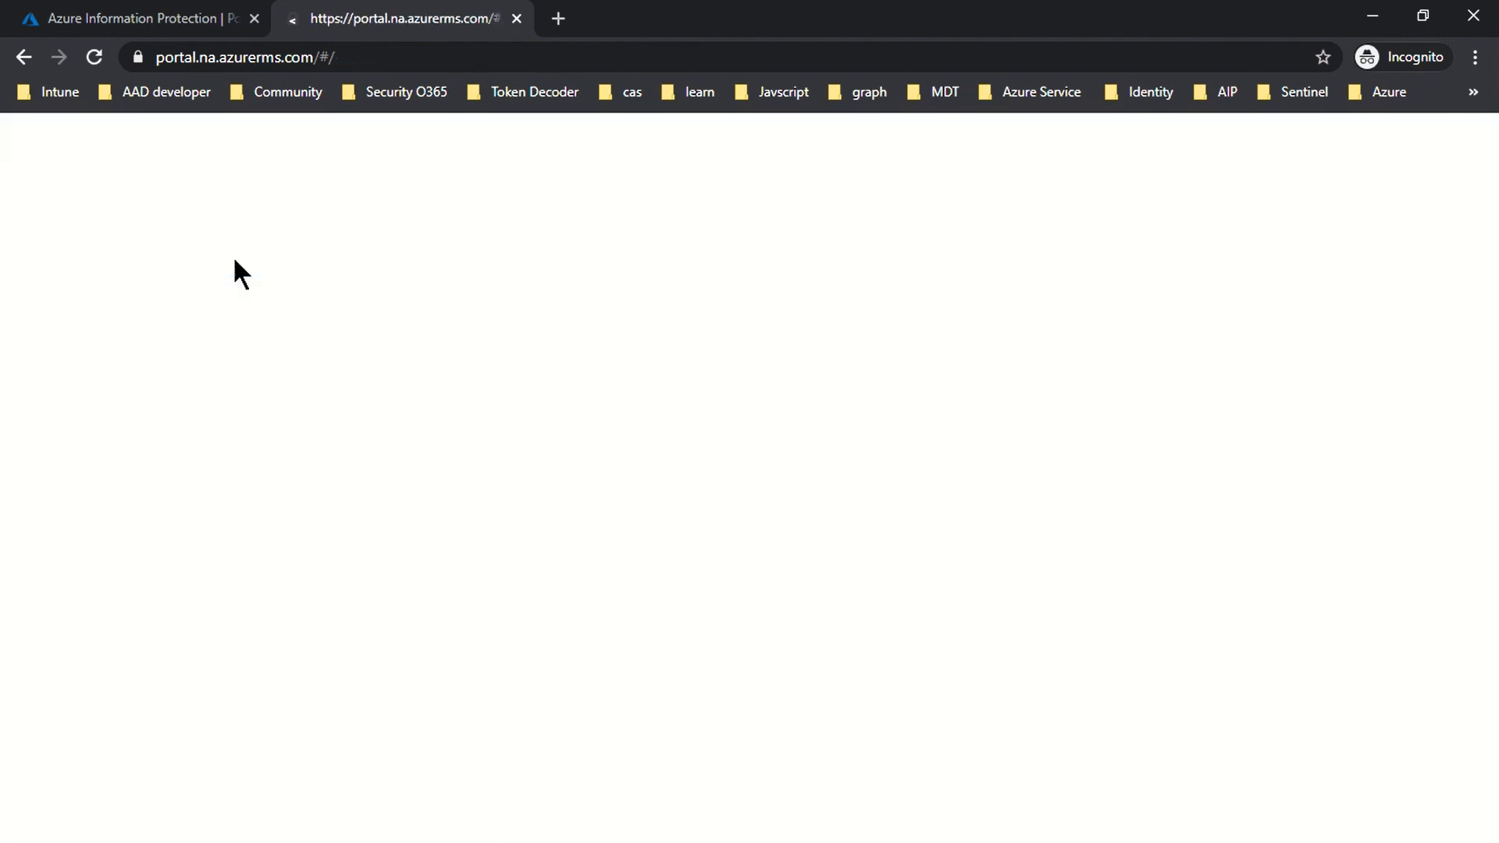